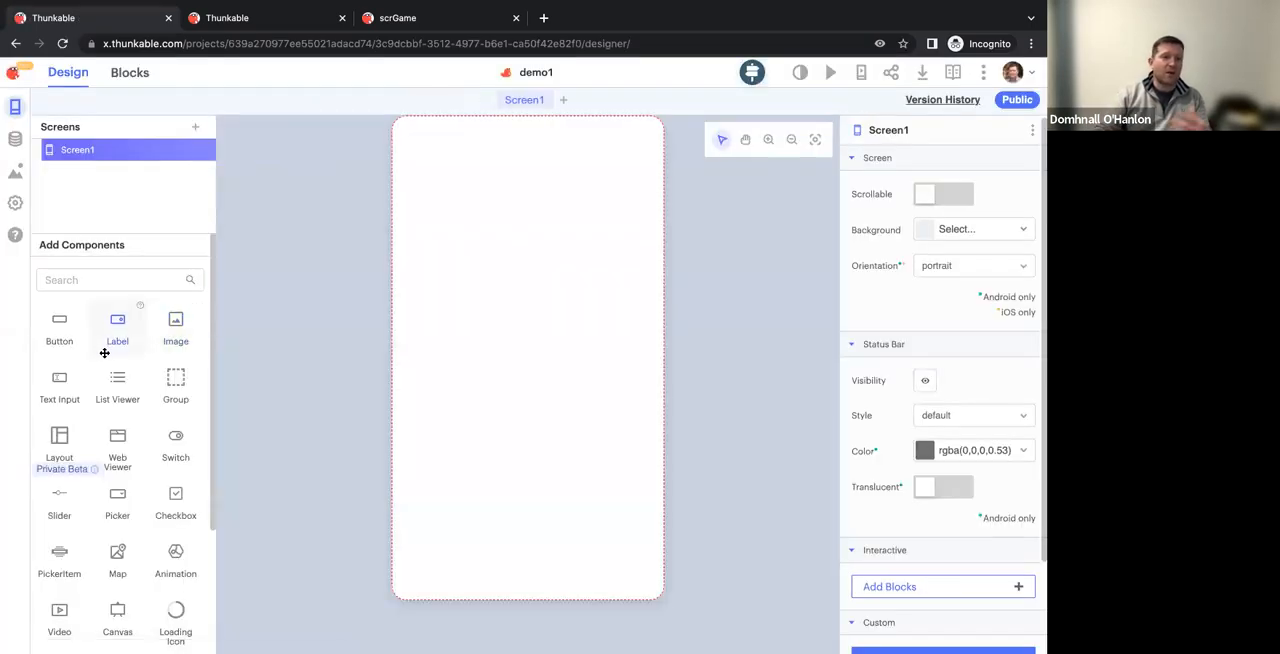
Enlarge the browser page to 125% and add a Data Viewer List component to Screen1
{"action": "scroll", "coordinate": [136, 394], "scroll_direction": "down", "scroll_amount": 4}
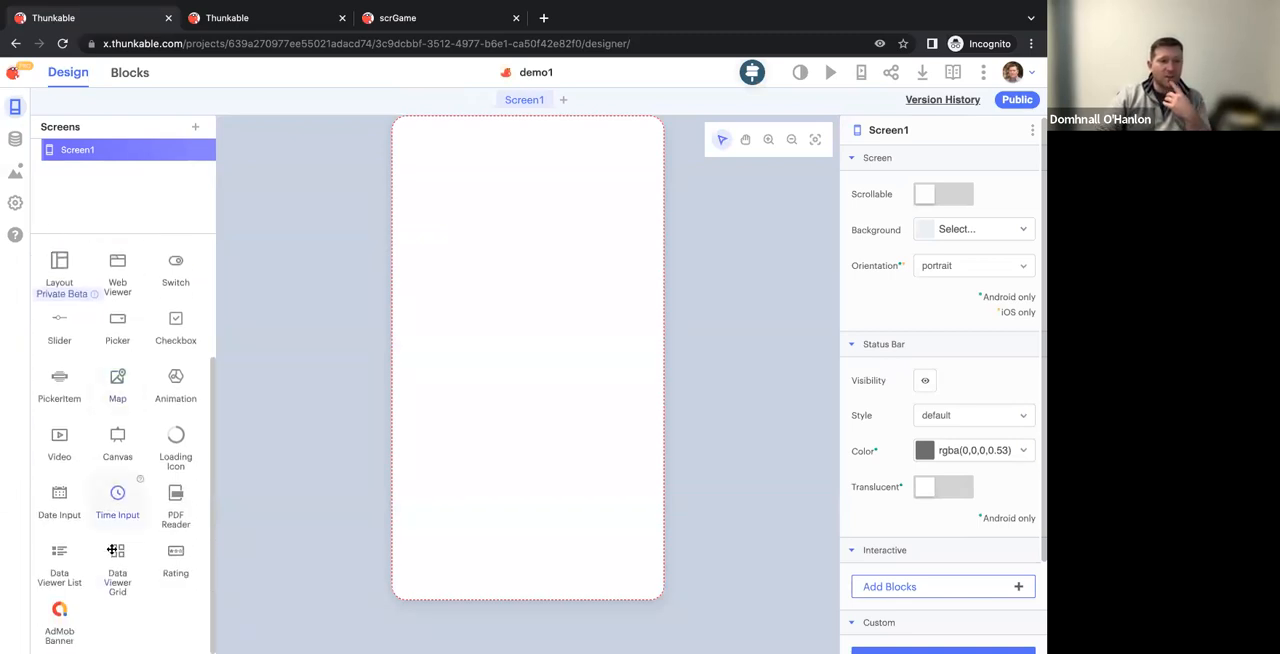
{"action": "key", "text": "ctrl+plus"}
{"action": "key", "text": "ctrl+plus"}
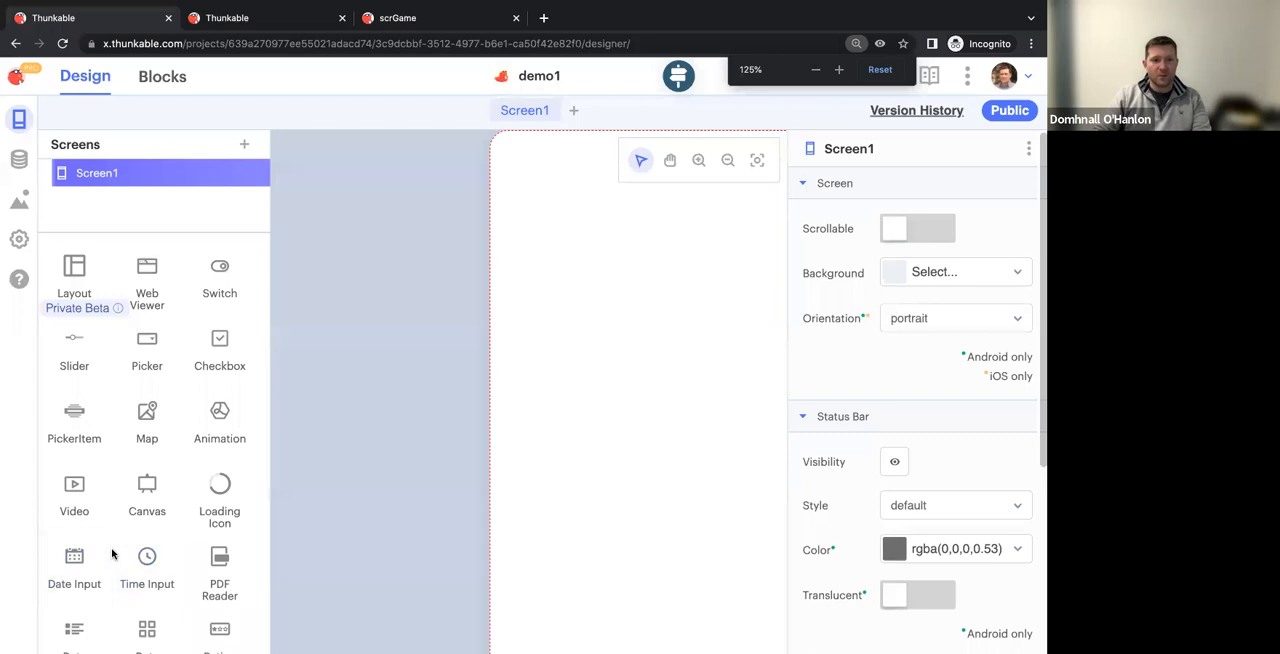
{"action": "scroll", "coordinate": [119, 528], "scroll_direction": "down", "scroll_amount": 2}
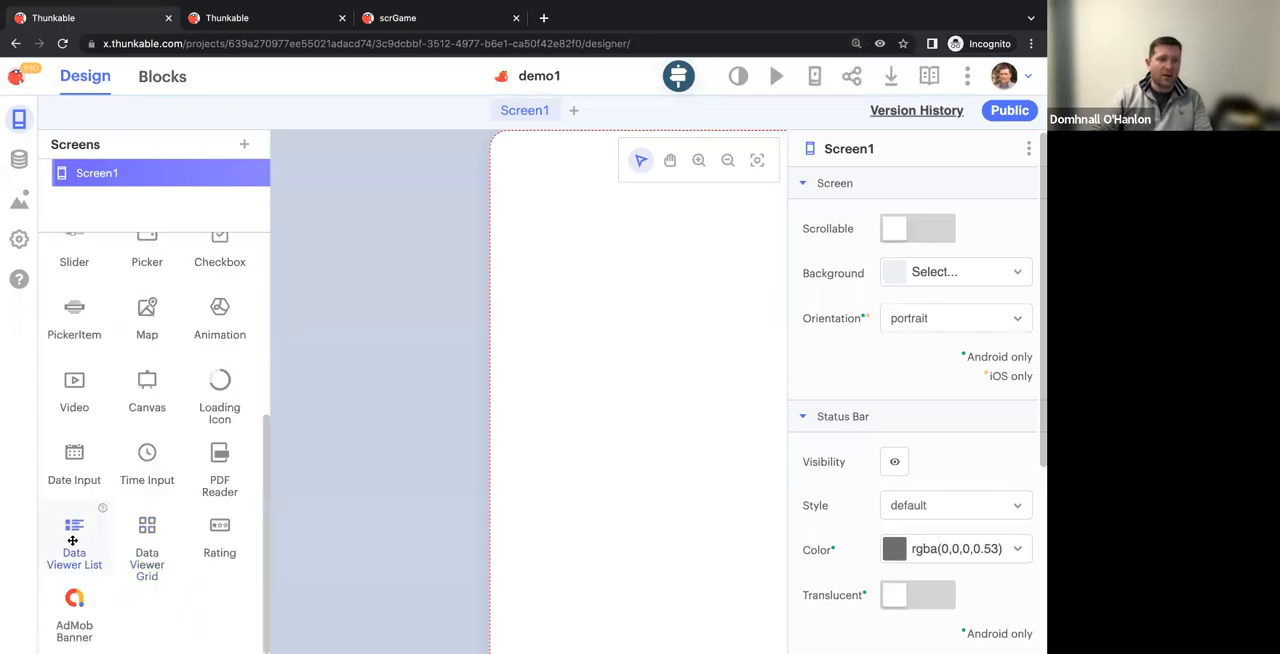
{"action": "left_click_drag", "start_coordinate": [137, 528], "coordinate": [666, 343]}
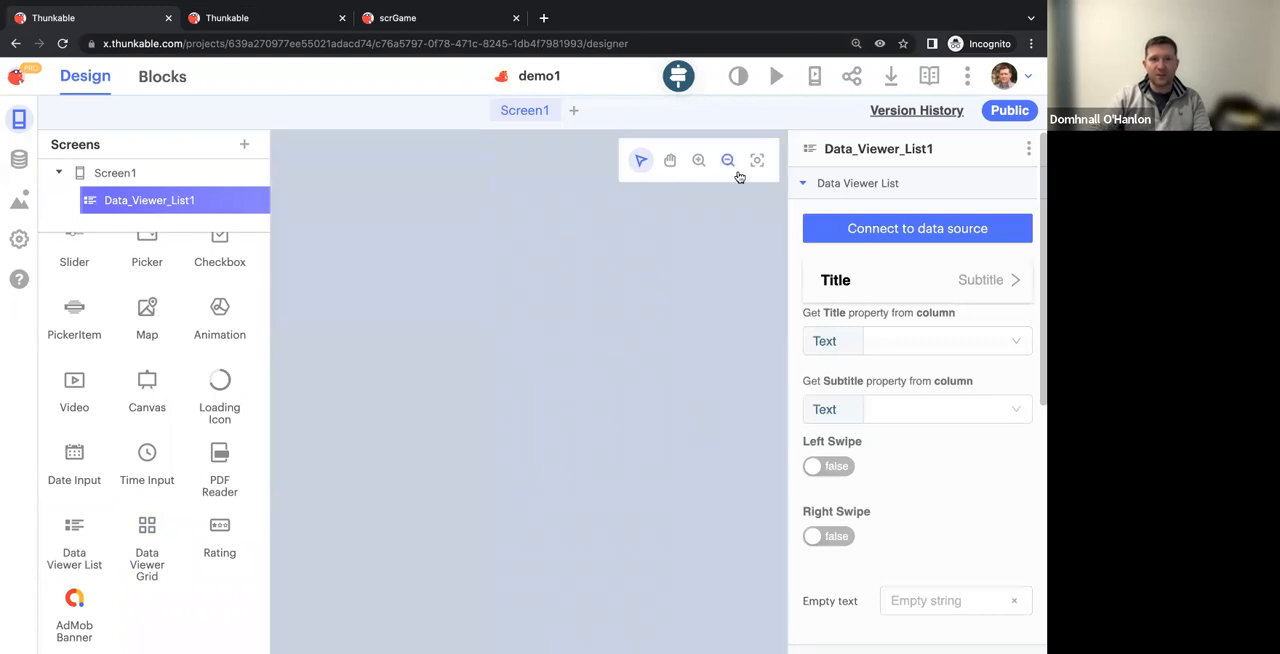
Zoom out the canvas to examine the whole phone screen, its layout wrapper and the data viewer list, ending with the list selected
{"action": "left_click", "coordinate": [729, 158]}
{"action": "left_click_drag", "start_coordinate": [557, 366], "coordinate": [446, 249]}
{"action": "left_click_drag", "start_coordinate": [569, 348], "coordinate": [698, 618]}
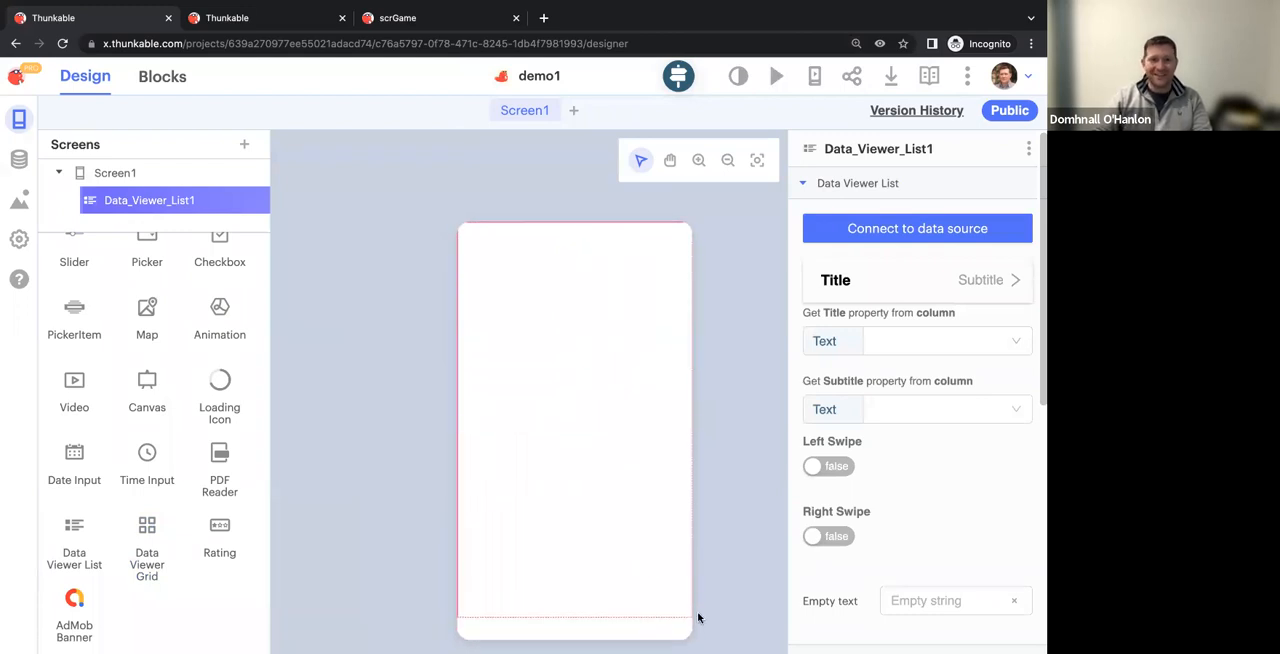
{"action": "left_click", "coordinate": [669, 500]}
{"action": "scroll", "coordinate": [659, 551], "scroll_direction": "down", "scroll_amount": 2}
{"action": "scroll", "coordinate": [658, 550], "scroll_direction": "right", "scroll_amount": 1}
{"action": "scroll", "coordinate": [658, 550], "scroll_direction": "up", "scroll_amount": 1}
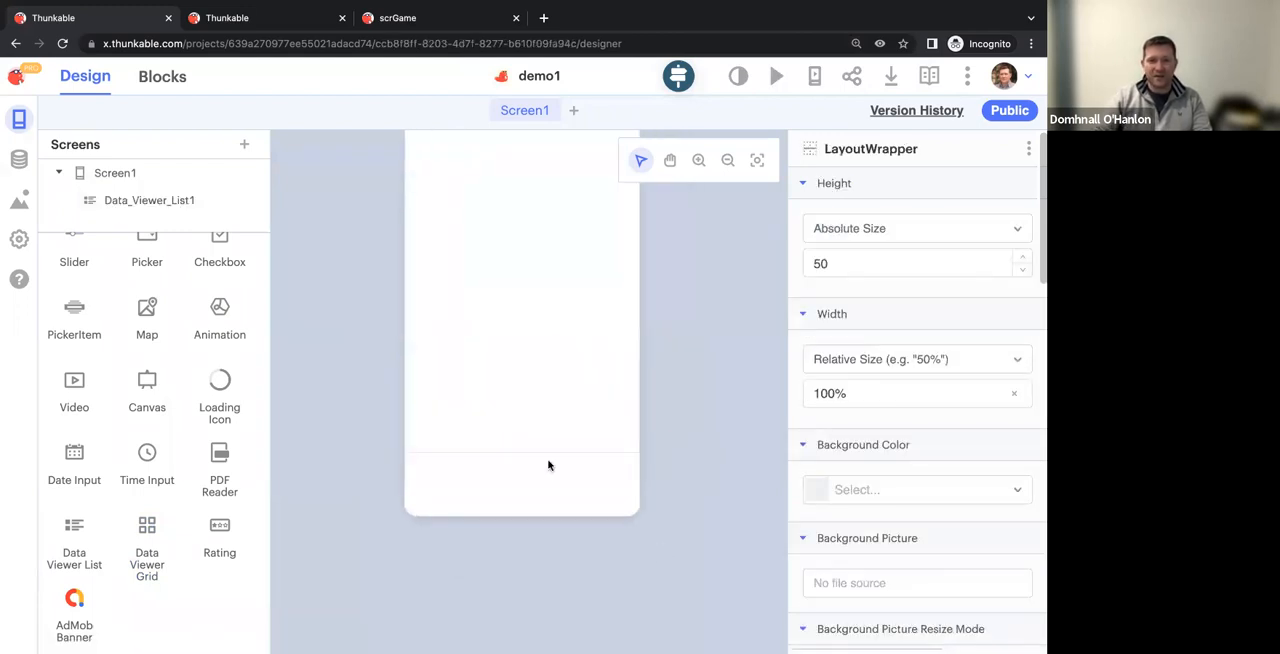
{"action": "scroll", "coordinate": [563, 390], "scroll_direction": "up", "scroll_amount": 2}
{"action": "scroll", "coordinate": [563, 394], "scroll_direction": "down", "scroll_amount": 1}
{"action": "left_click", "coordinate": [563, 394]}
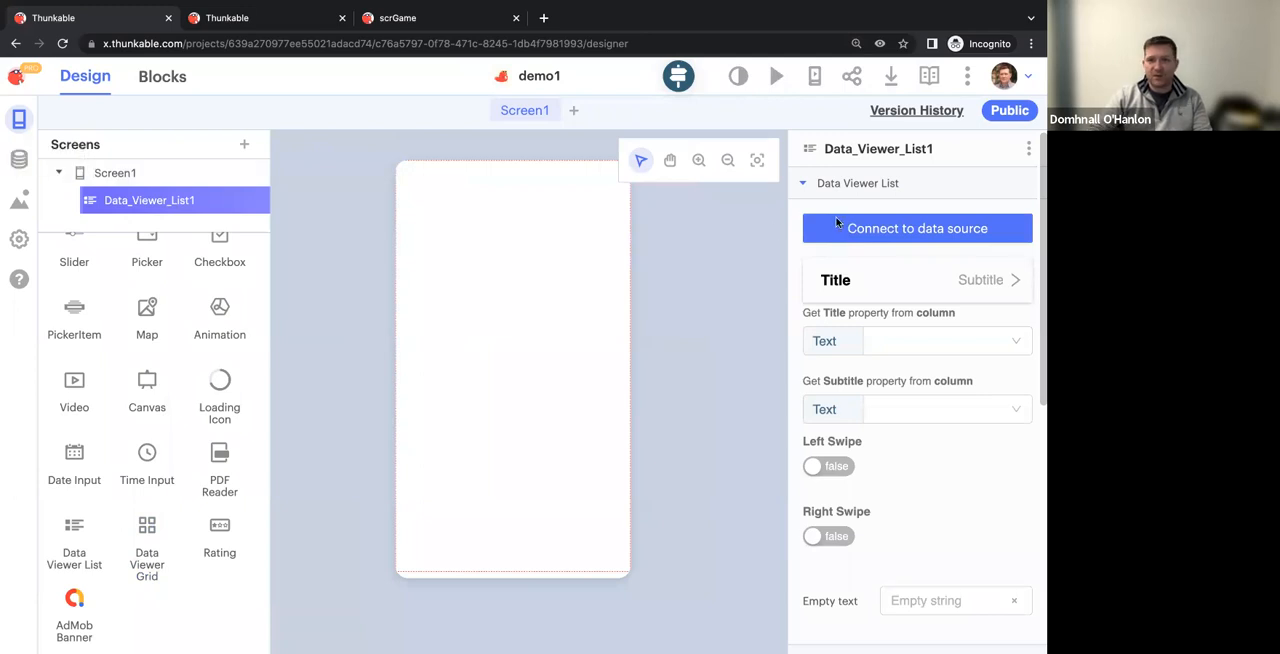
Connect the data viewer list to the existing Copy of Food Data spreadsheet from the available data sources
{"action": "left_click", "coordinate": [882, 225]}
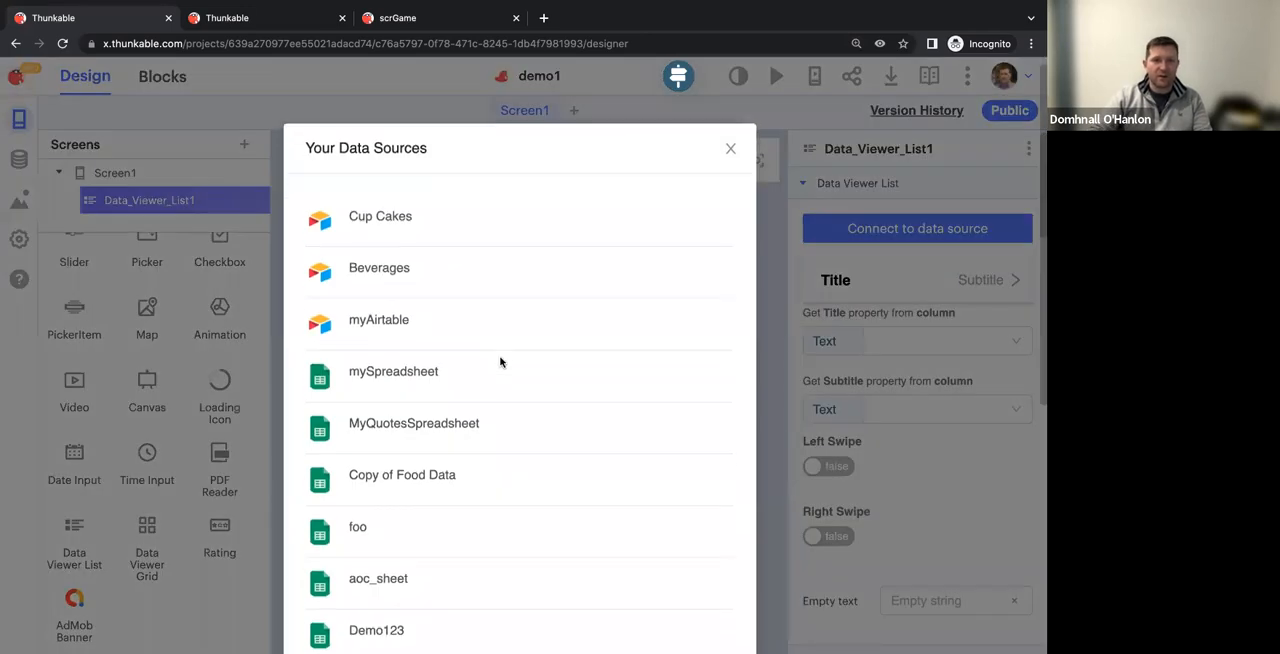
{"action": "scroll", "coordinate": [500, 362], "scroll_direction": "down", "scroll_amount": 5}
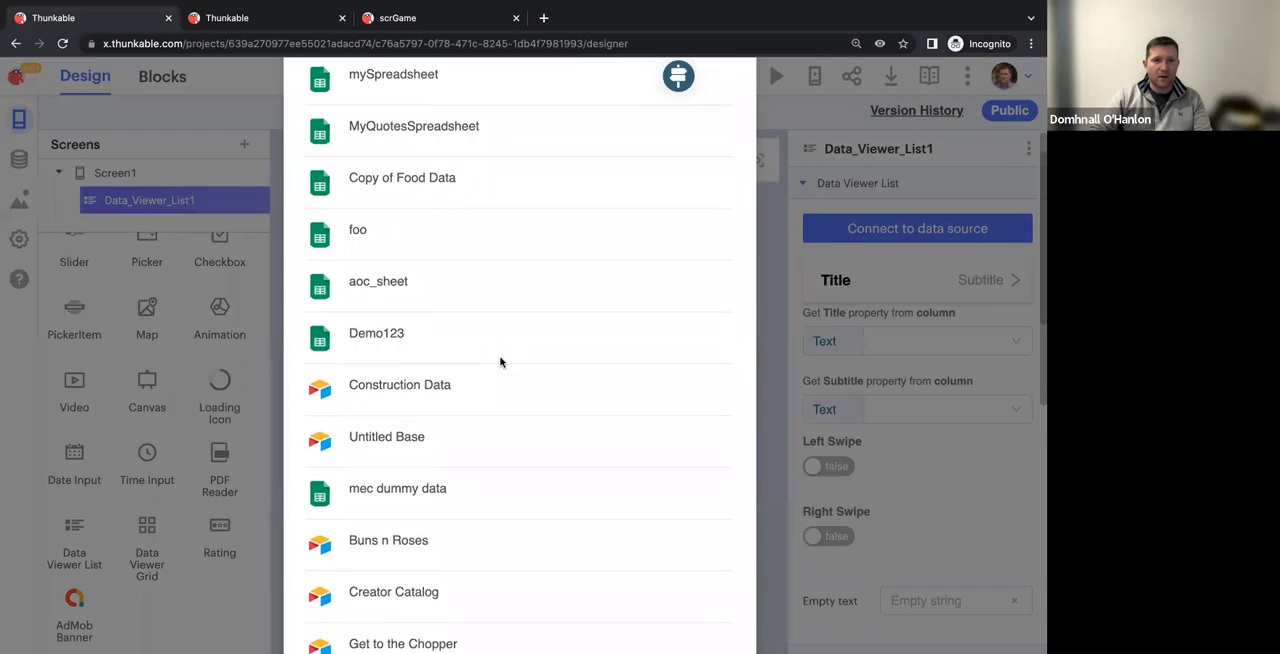
{"action": "scroll", "coordinate": [500, 362], "scroll_direction": "down", "scroll_amount": 4}
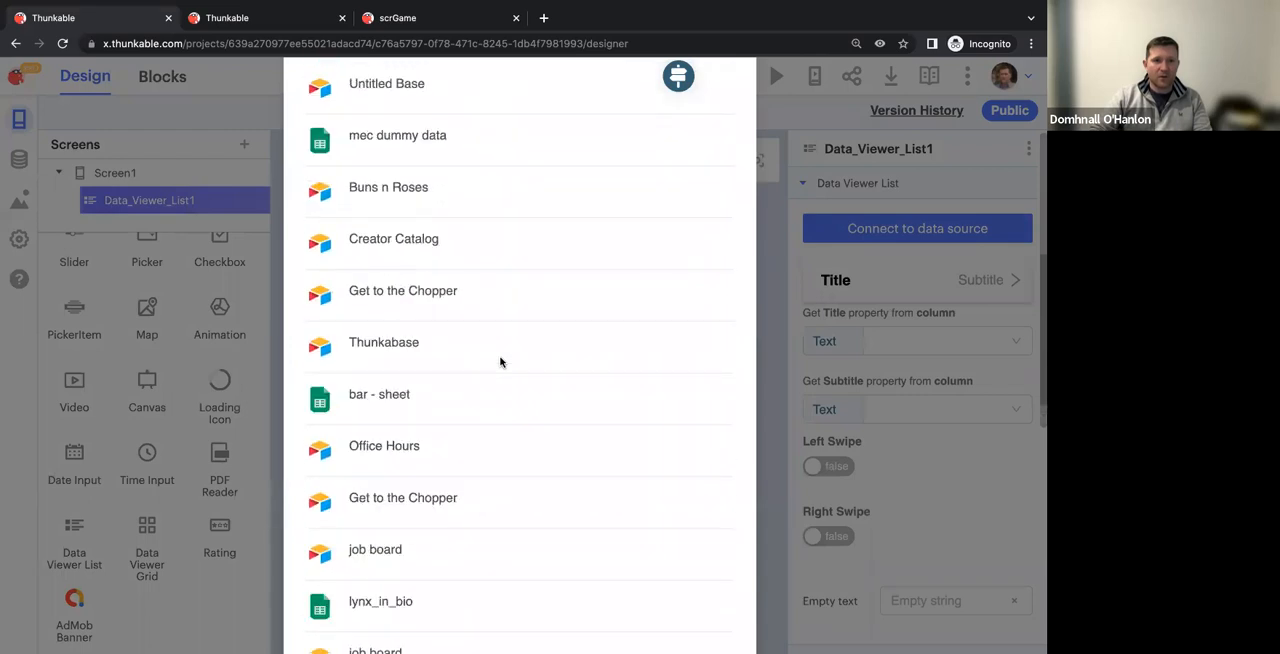
{"action": "scroll", "coordinate": [500, 362], "scroll_direction": "down", "scroll_amount": 5}
{"action": "scroll", "coordinate": [500, 362], "scroll_direction": "down", "scroll_amount": 3}
{"action": "scroll", "coordinate": [500, 362], "scroll_direction": "down", "scroll_amount": 3}
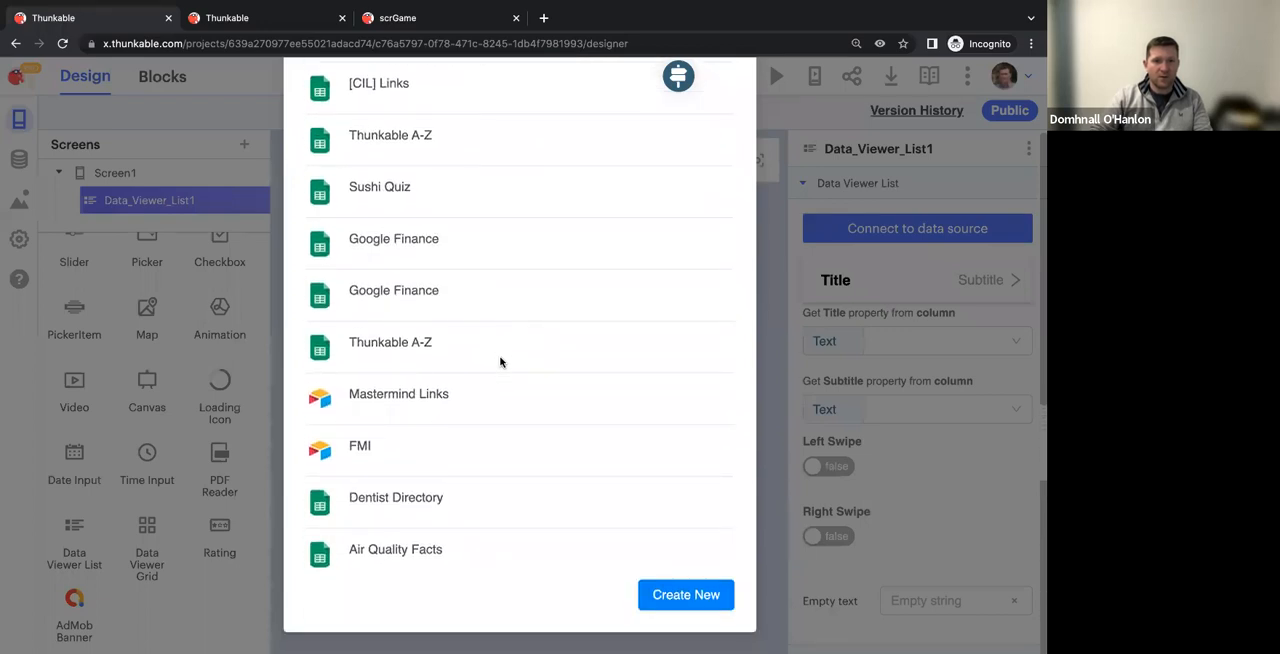
{"action": "scroll", "coordinate": [500, 362], "scroll_direction": "up", "scroll_amount": 9}
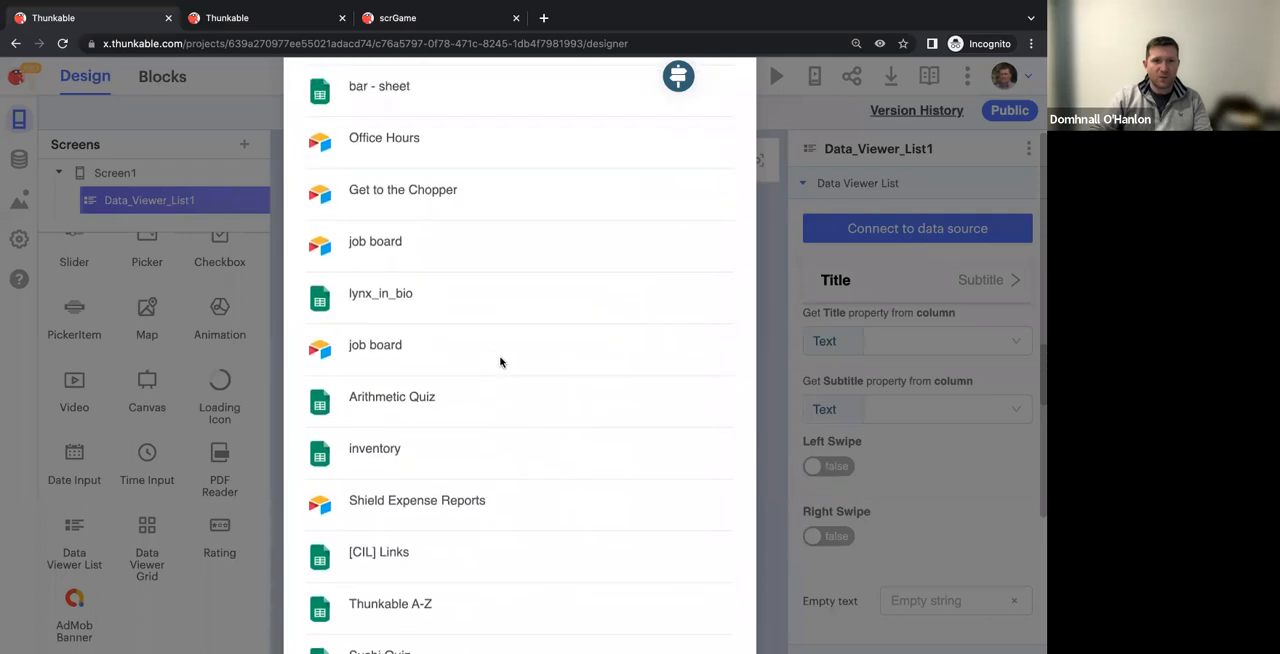
{"action": "scroll", "coordinate": [500, 362], "scroll_direction": "up", "scroll_amount": 7}
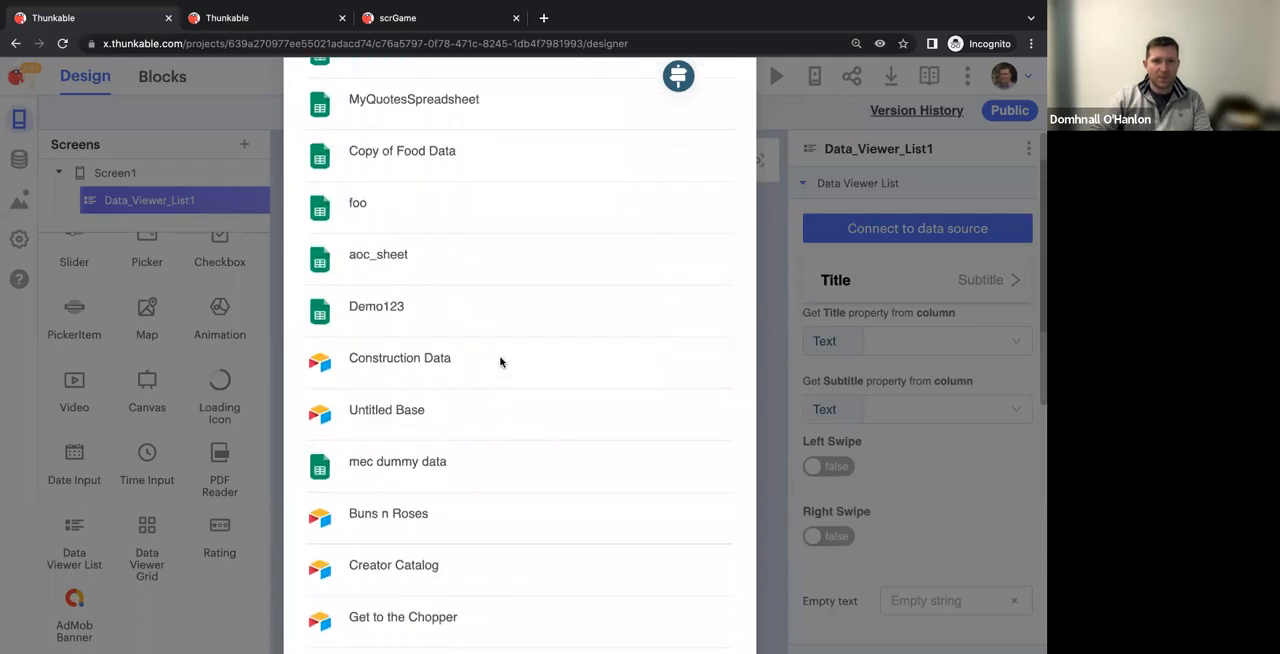
{"action": "scroll", "coordinate": [500, 362], "scroll_direction": "up", "scroll_amount": 3}
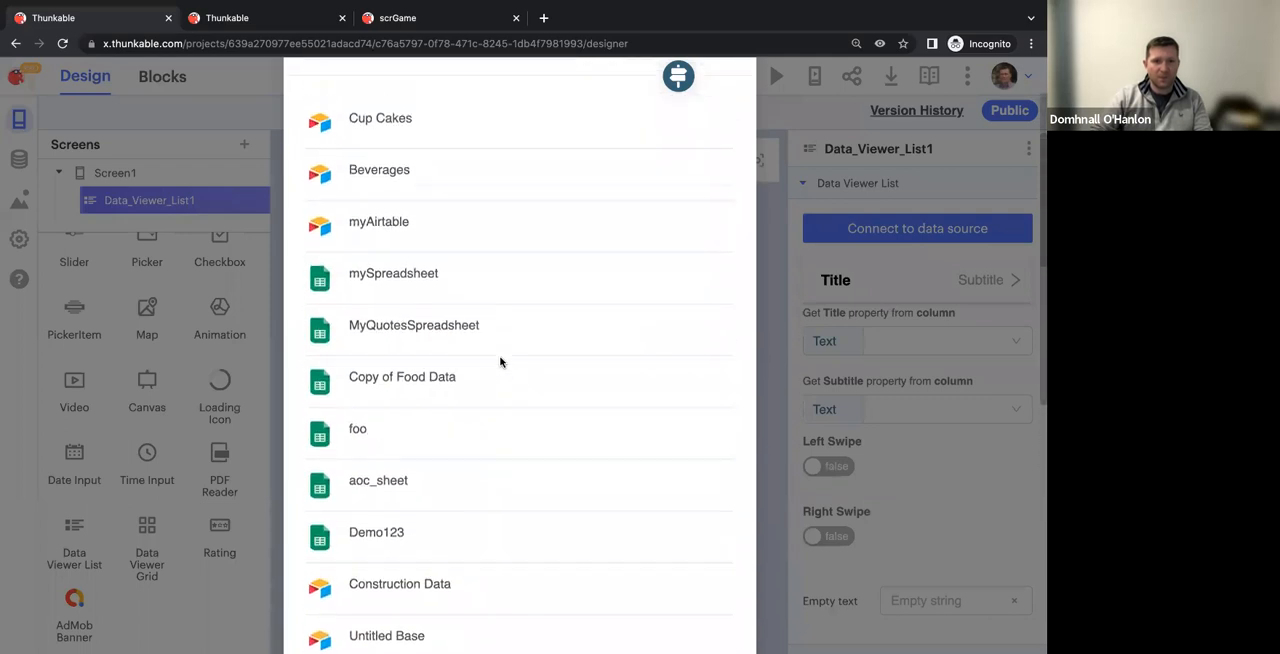
{"action": "scroll", "coordinate": [457, 375], "scroll_direction": "down", "scroll_amount": 8}
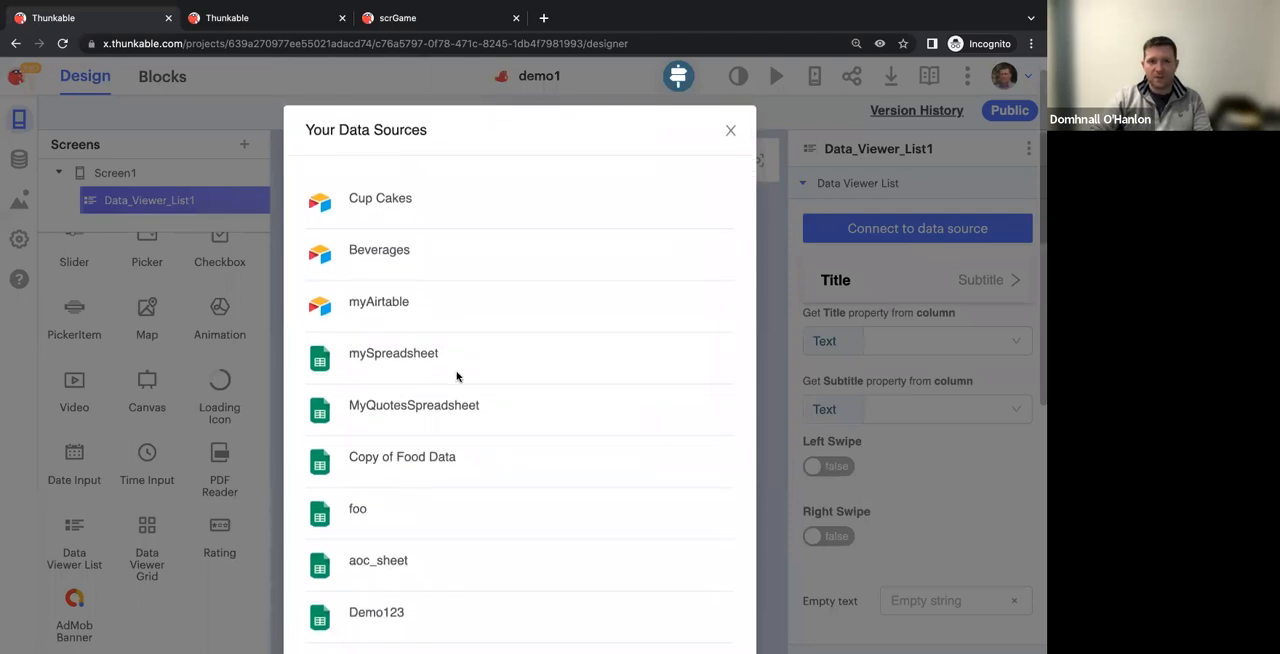
{"action": "scroll", "coordinate": [457, 375], "scroll_direction": "up", "scroll_amount": 8}
{"action": "scroll", "coordinate": [457, 375], "scroll_direction": "up", "scroll_amount": 1}
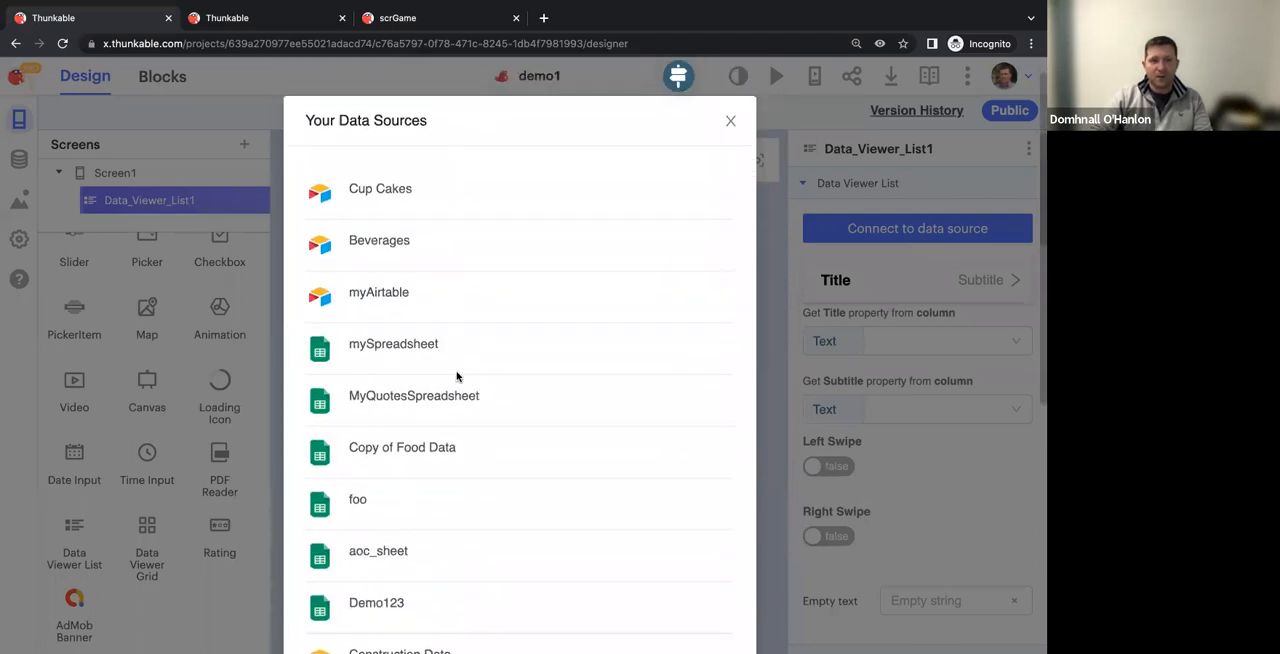
{"action": "left_click", "coordinate": [332, 447]}
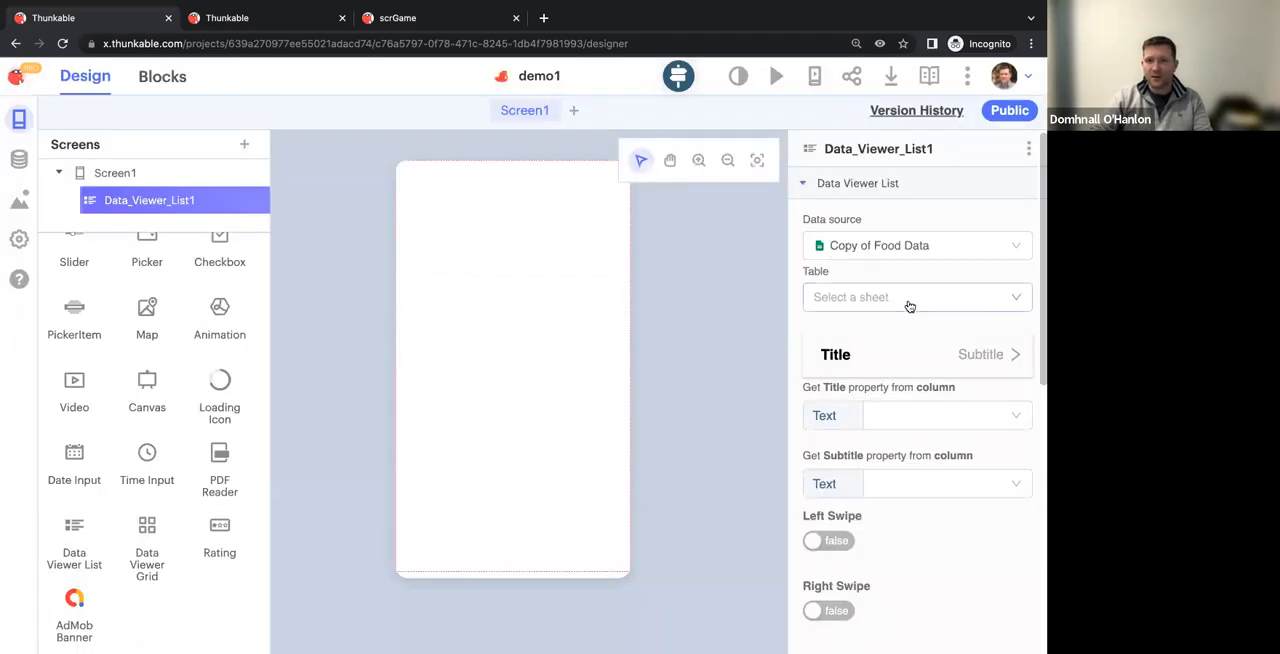
{"action": "left_click", "coordinate": [899, 257]}
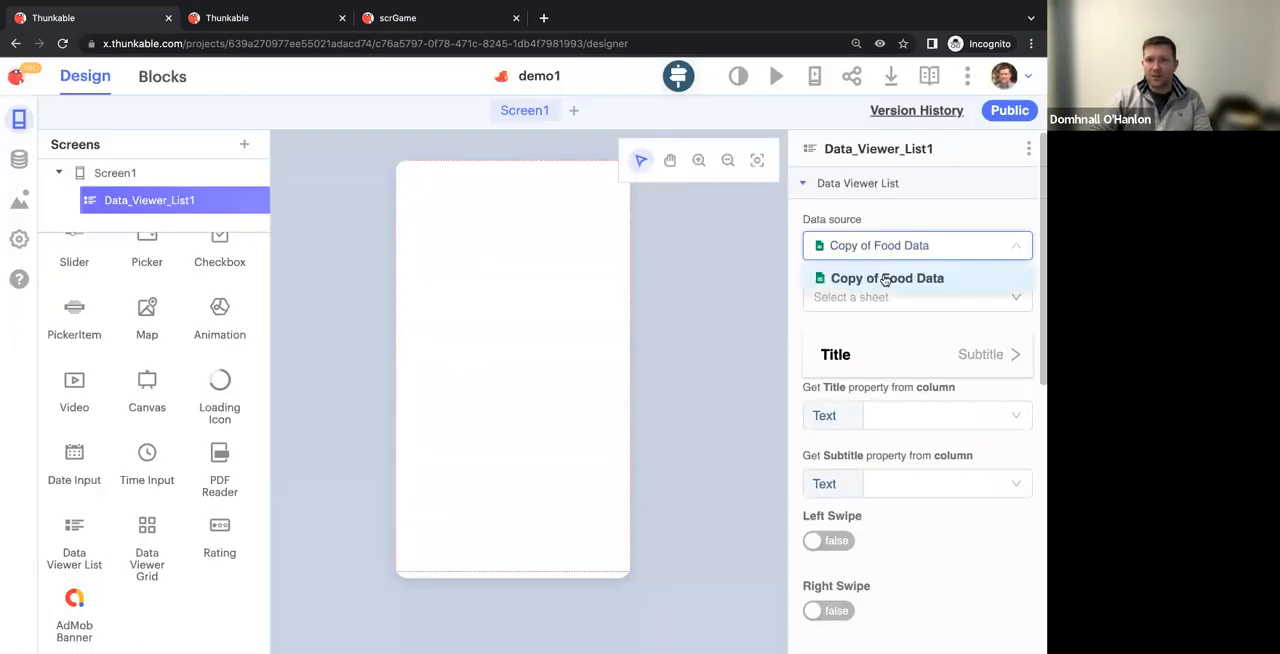
{"action": "left_click", "coordinate": [885, 279]}
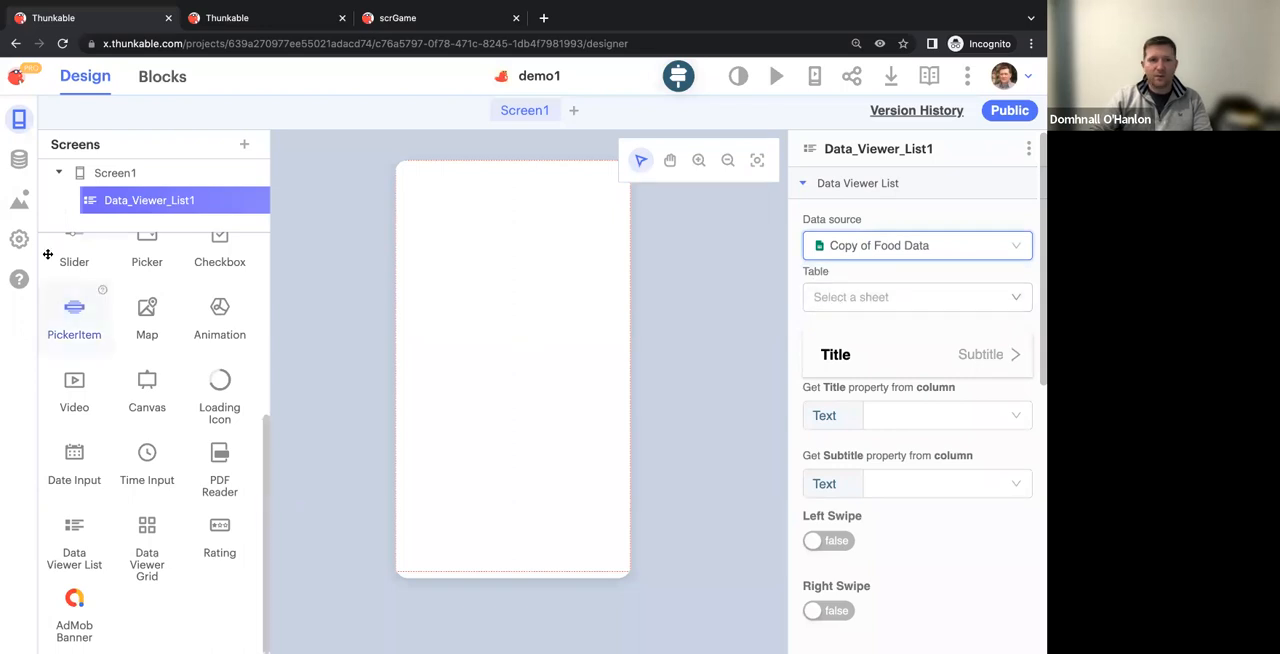
Check the contents of the Copy of Food Data source, reload the project page, and check the source again
{"action": "left_click", "coordinate": [19, 159]}
{"action": "left_click", "coordinate": [137, 201]}
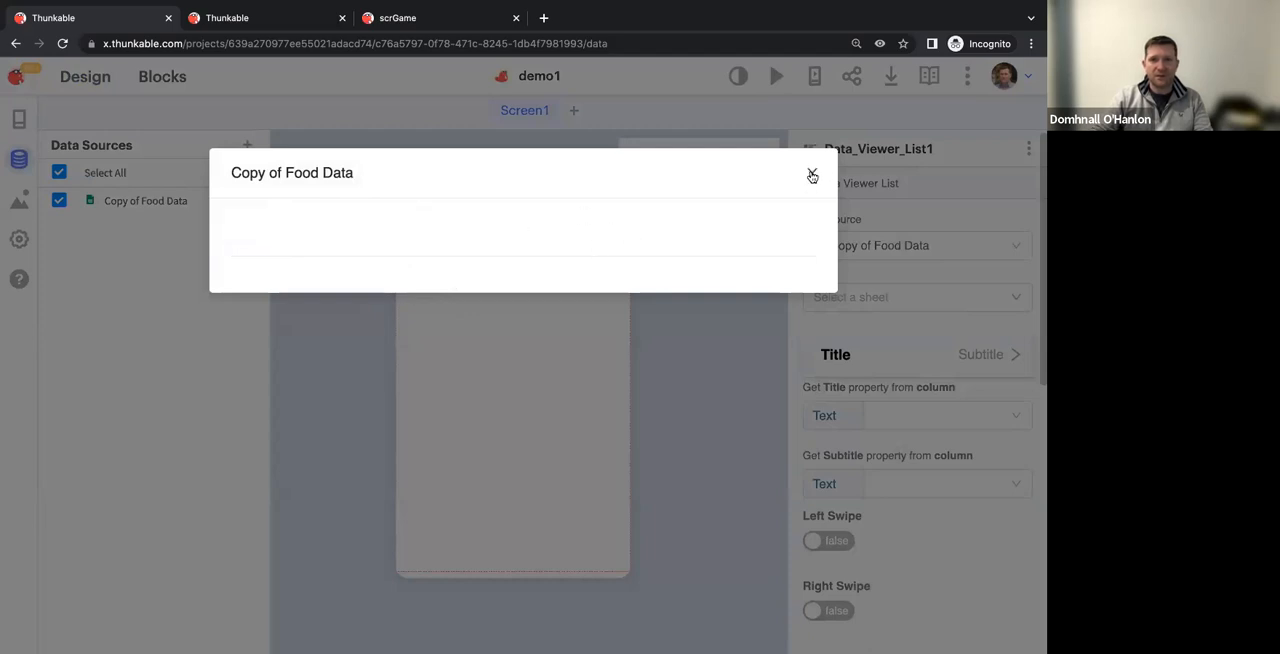
{"action": "left_click", "coordinate": [239, 60]}
{"action": "left_click", "coordinate": [250, 43]}
{"action": "key", "text": "Return"}
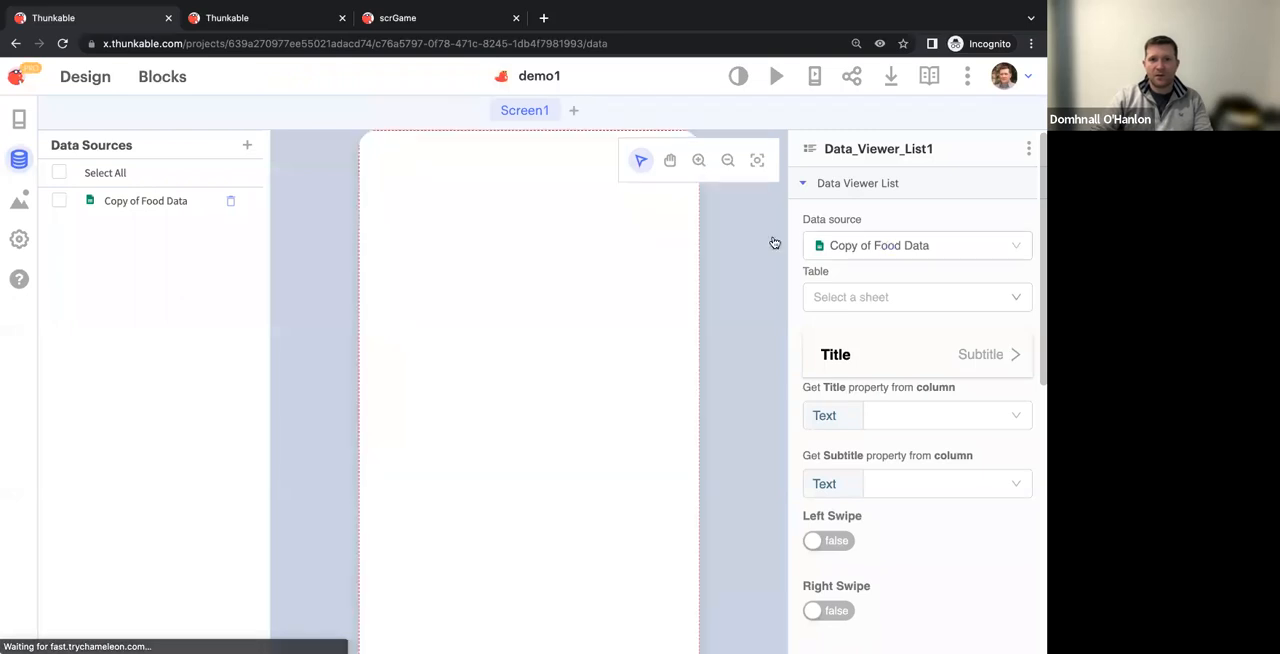
{"action": "left_click", "coordinate": [133, 202]}
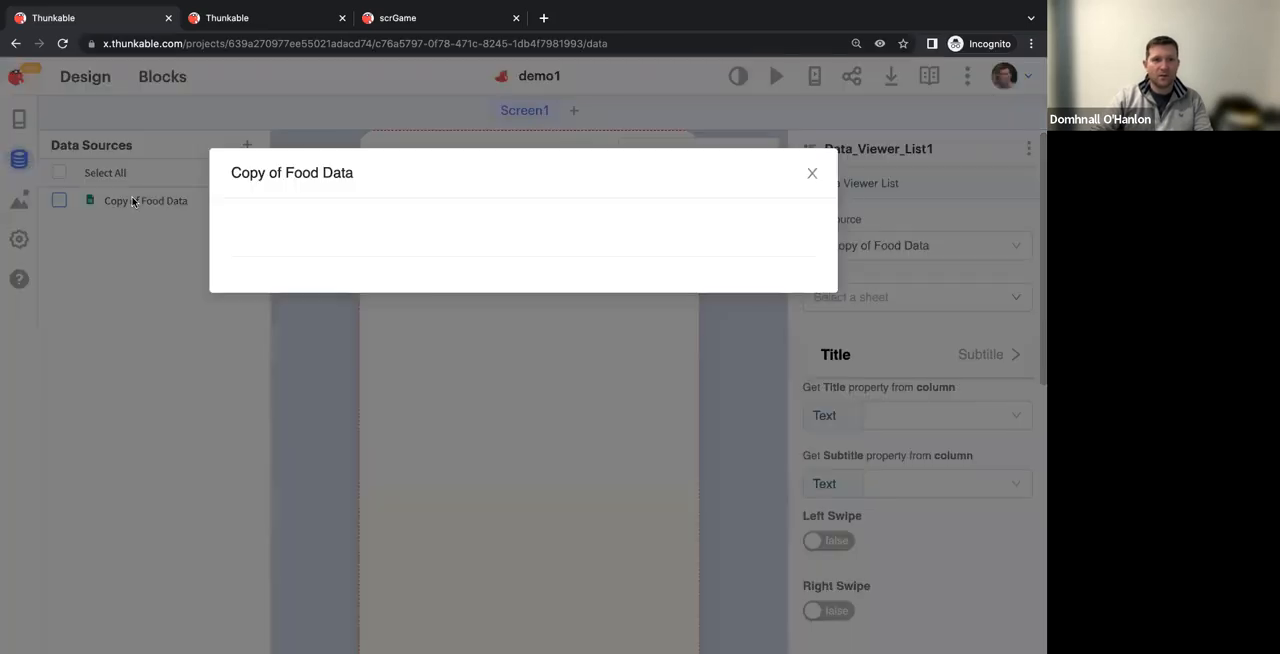
{"action": "left_click", "coordinate": [812, 175]}
Try reselecting Copy of Food Data as the data viewer list's data source
{"action": "left_click", "coordinate": [1015, 248]}
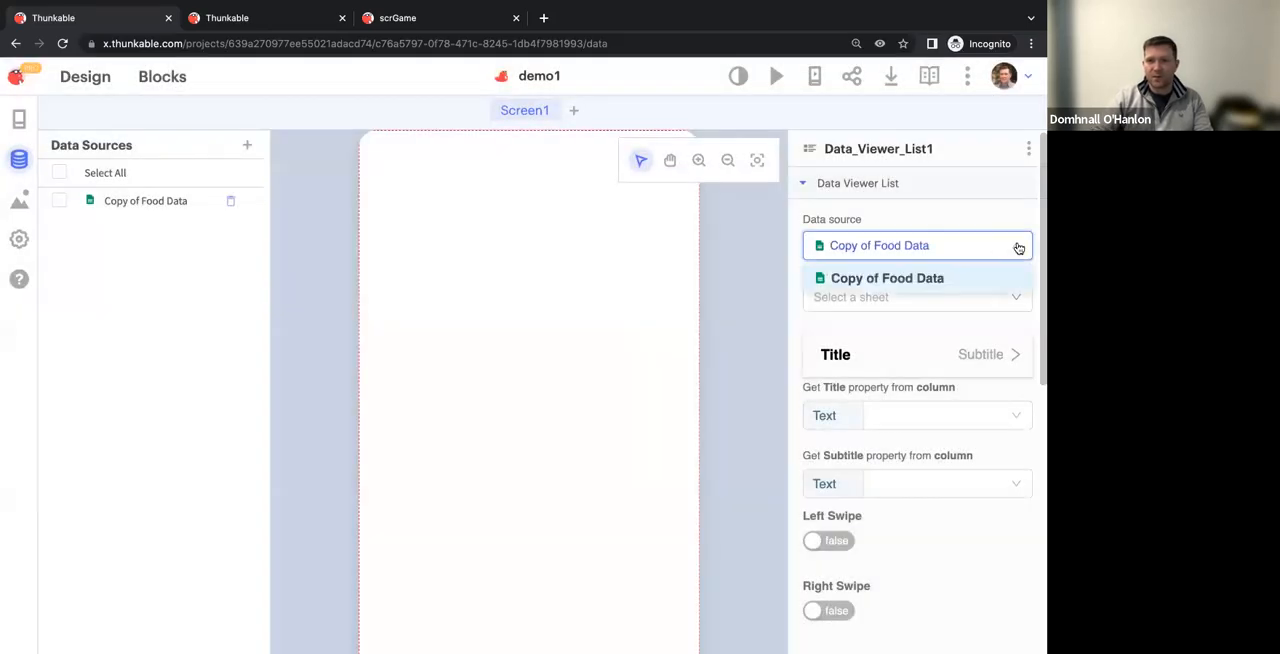
{"action": "left_click", "coordinate": [836, 278]}
{"action": "left_click", "coordinate": [828, 272]}
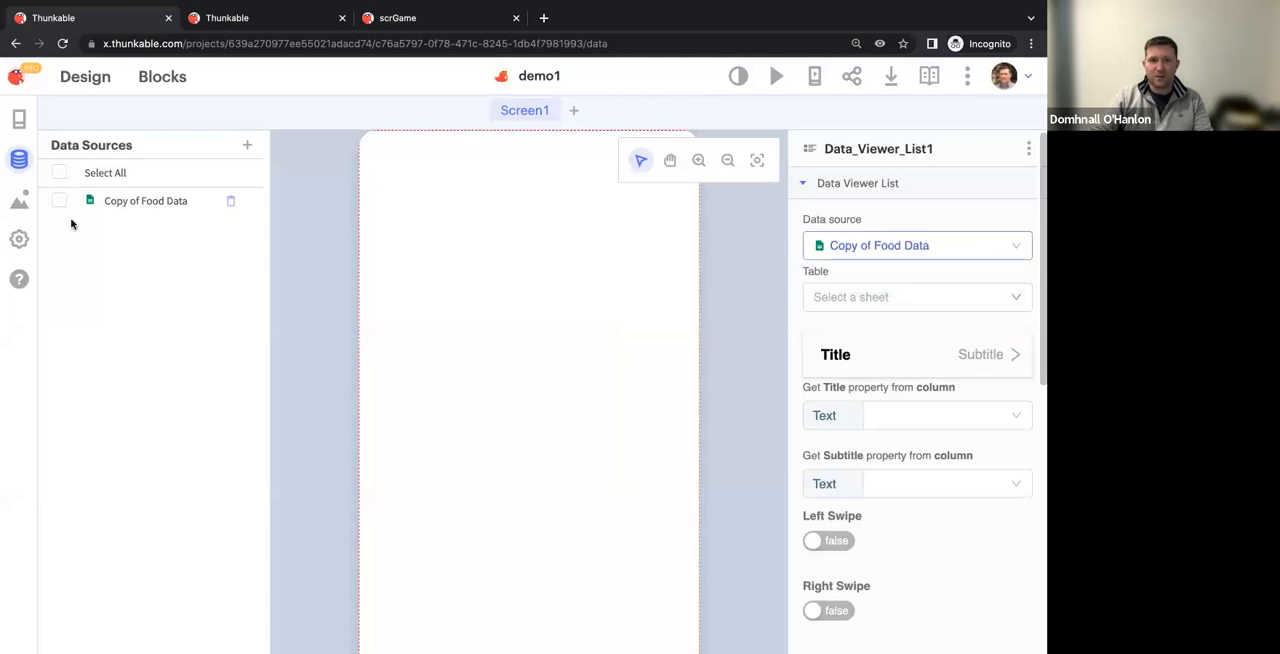
Add the existing Sushi Quiz spreadsheet to the project as another data source
{"action": "left_click", "coordinate": [248, 146]}
{"action": "scroll", "coordinate": [519, 274], "scroll_direction": "down", "scroll_amount": 3}
{"action": "scroll", "coordinate": [519, 274], "scroll_direction": "down", "scroll_amount": 7}
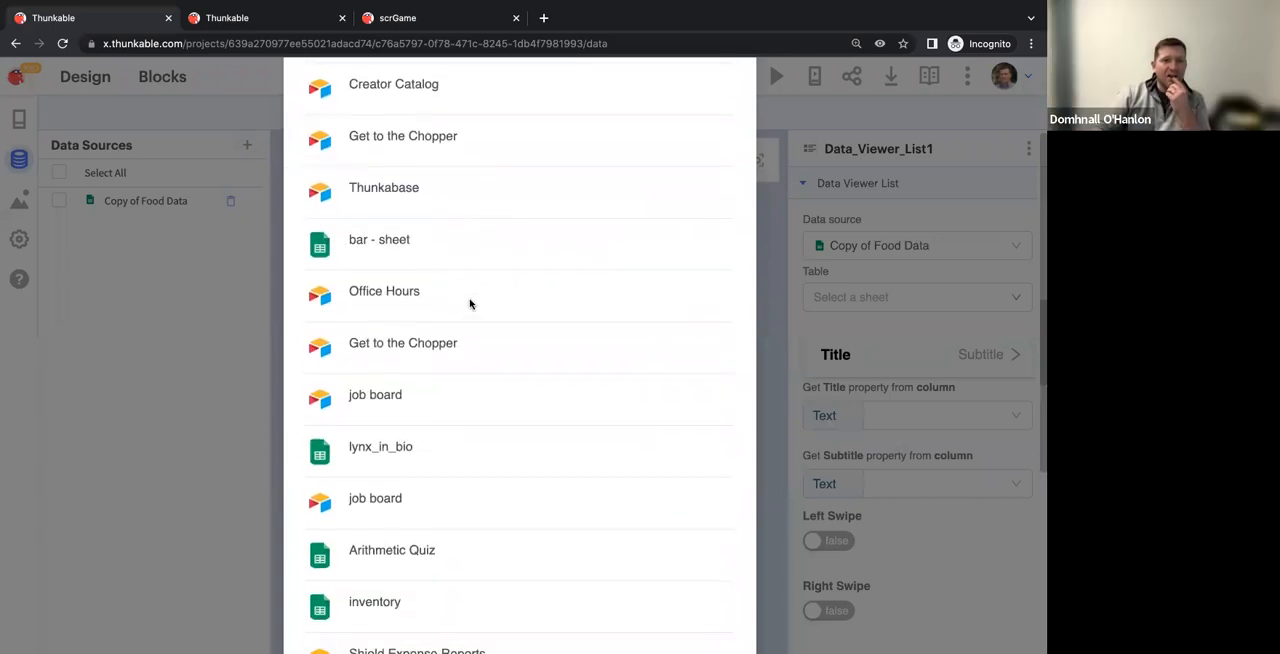
{"action": "scroll", "coordinate": [413, 280], "scroll_direction": "down", "scroll_amount": 2}
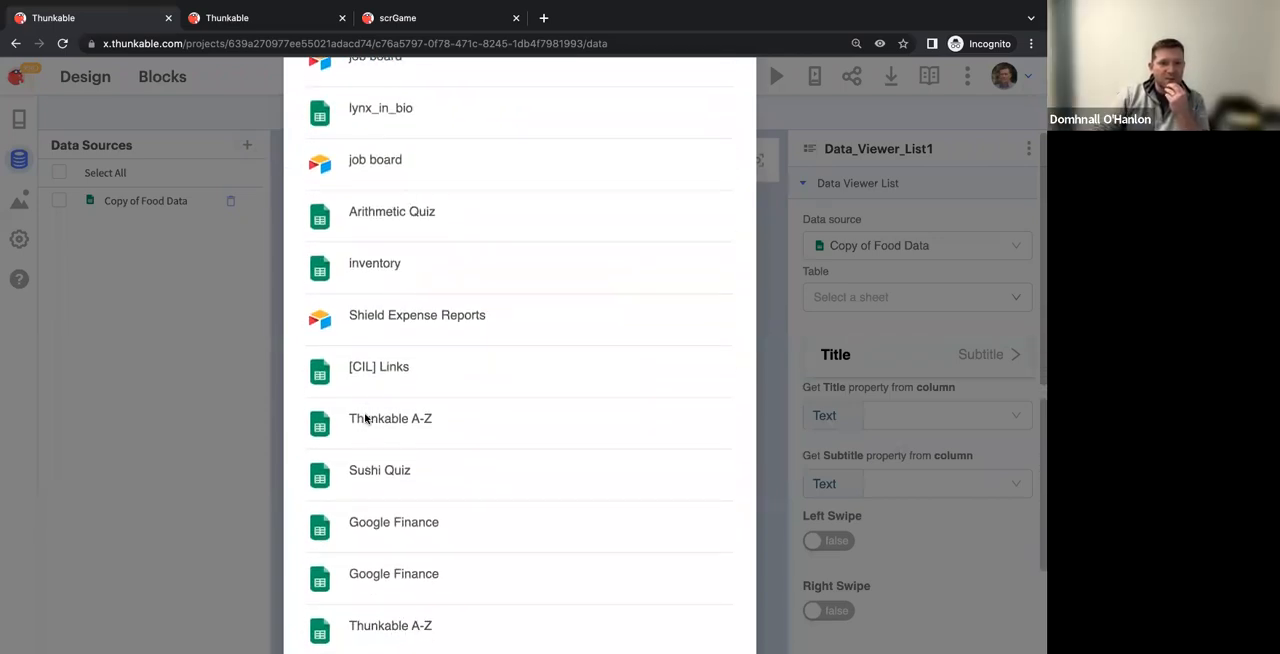
{"action": "left_click", "coordinate": [324, 452]}
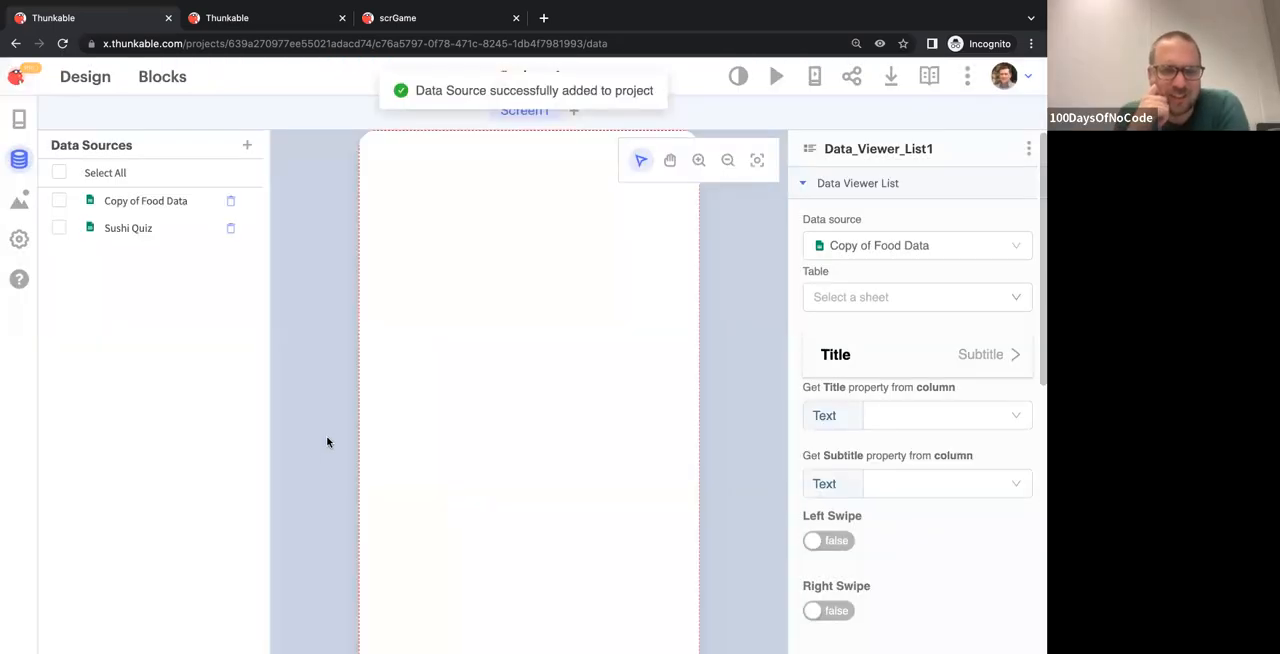
Examine the answer, option and image columns in Sheet1 of the Sushi Quiz source, then return to the screen designer
{"action": "left_click", "coordinate": [128, 229]}
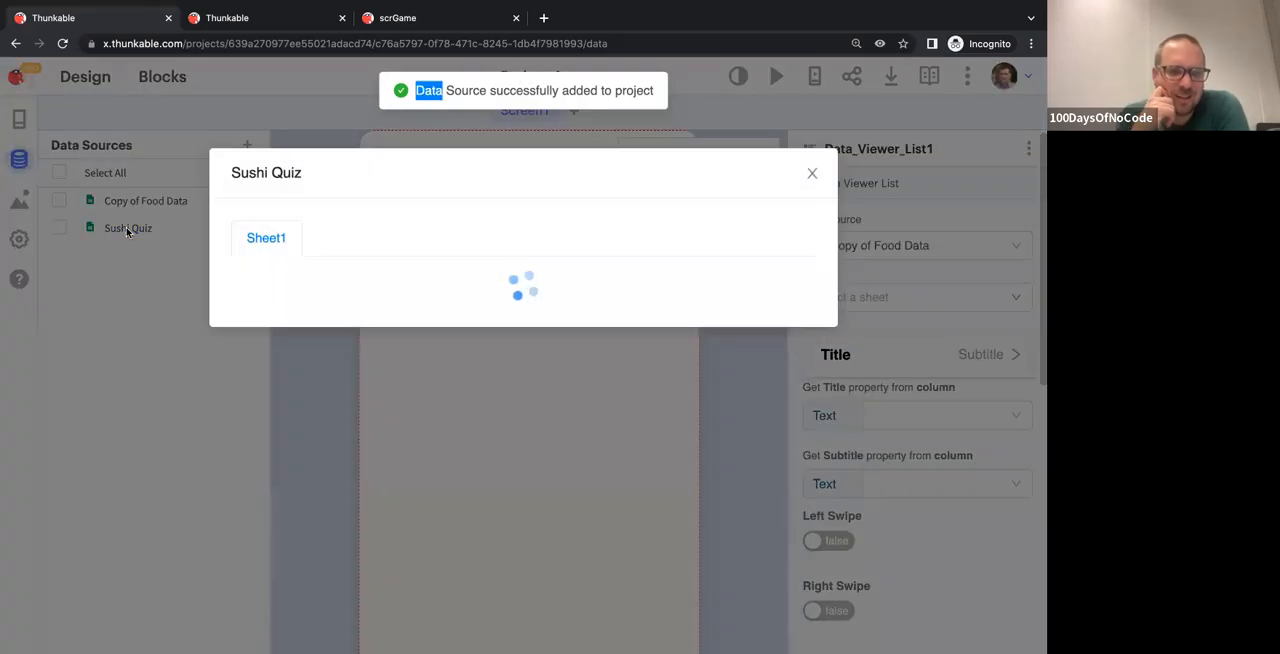
{"action": "scroll", "coordinate": [490, 384], "scroll_direction": "right", "scroll_amount": 5}
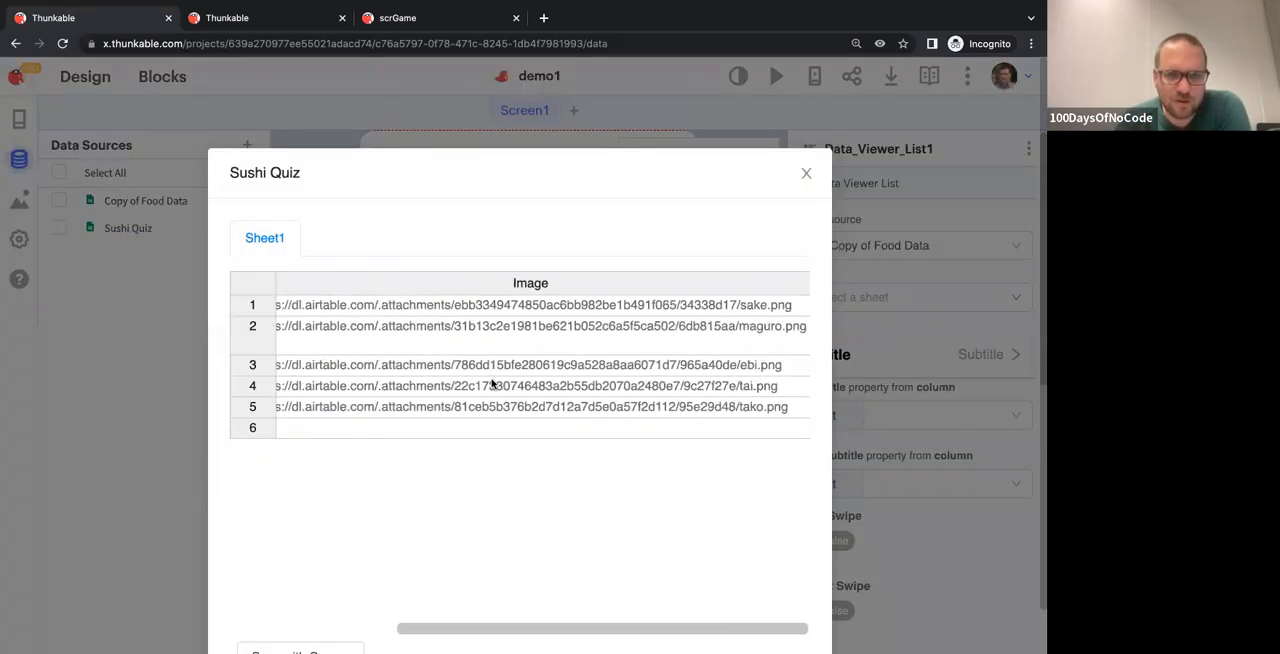
{"action": "scroll", "coordinate": [490, 384], "scroll_direction": "left", "scroll_amount": 5}
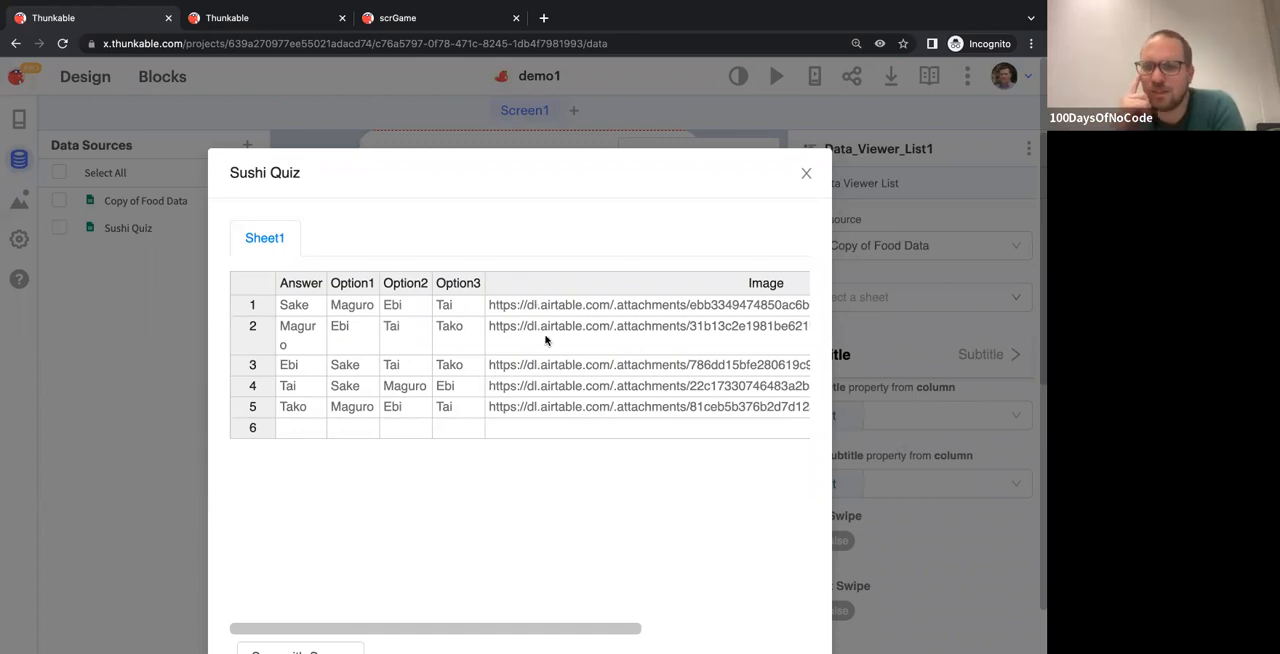
{"action": "scroll", "coordinate": [548, 372], "scroll_direction": "right", "scroll_amount": 5}
{"action": "scroll", "coordinate": [548, 372], "scroll_direction": "left", "scroll_amount": 3}
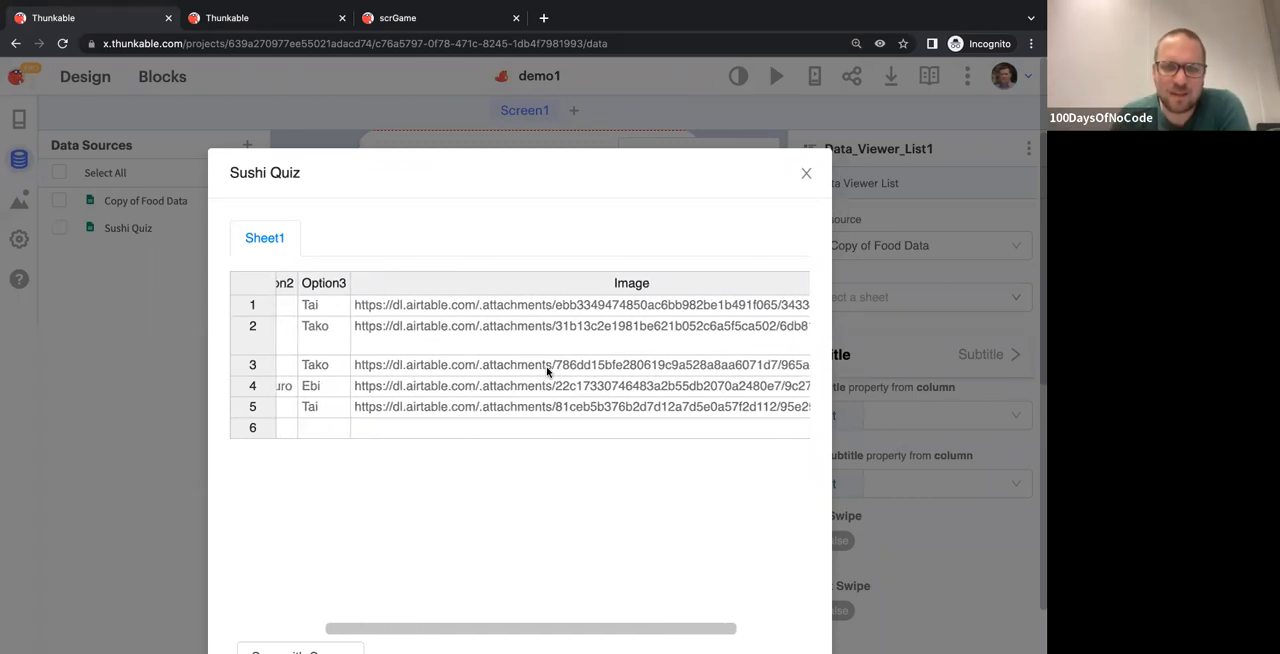
{"action": "scroll", "coordinate": [548, 372], "scroll_direction": "right", "scroll_amount": 3}
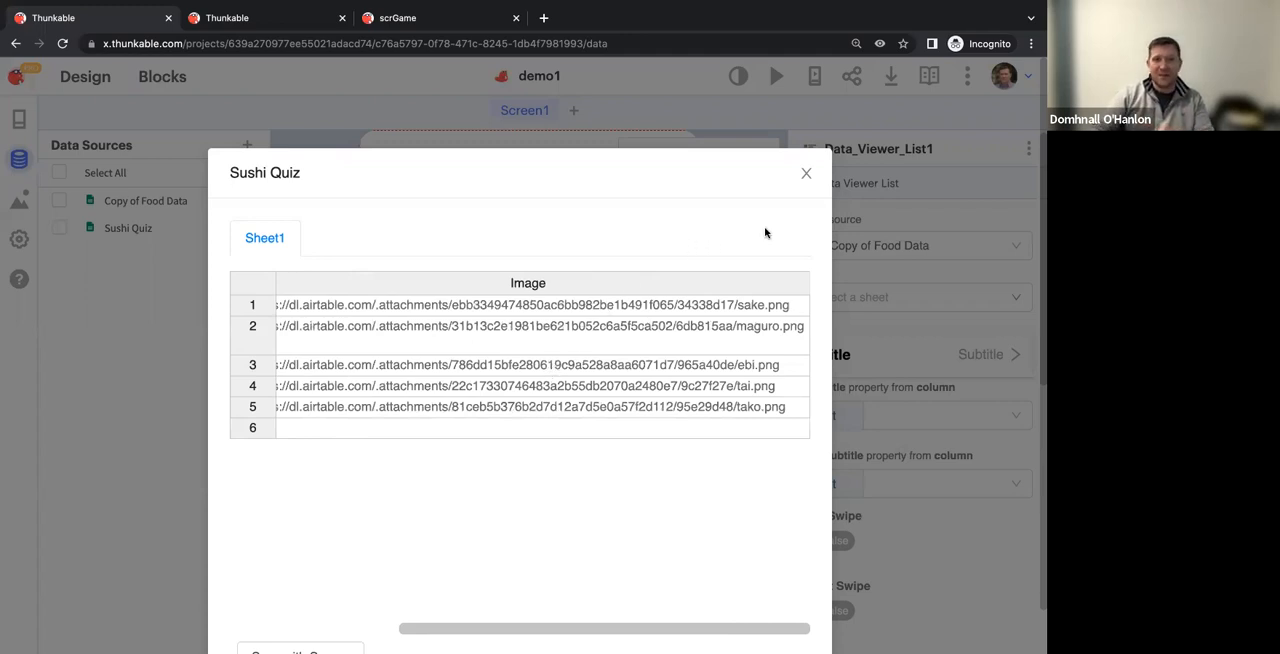
{"action": "scroll", "coordinate": [660, 286], "scroll_direction": "left", "scroll_amount": 3}
{"action": "scroll", "coordinate": [663, 286], "scroll_direction": "right", "scroll_amount": 1}
{"action": "scroll", "coordinate": [540, 332], "scroll_direction": "left", "scroll_amount": 5}
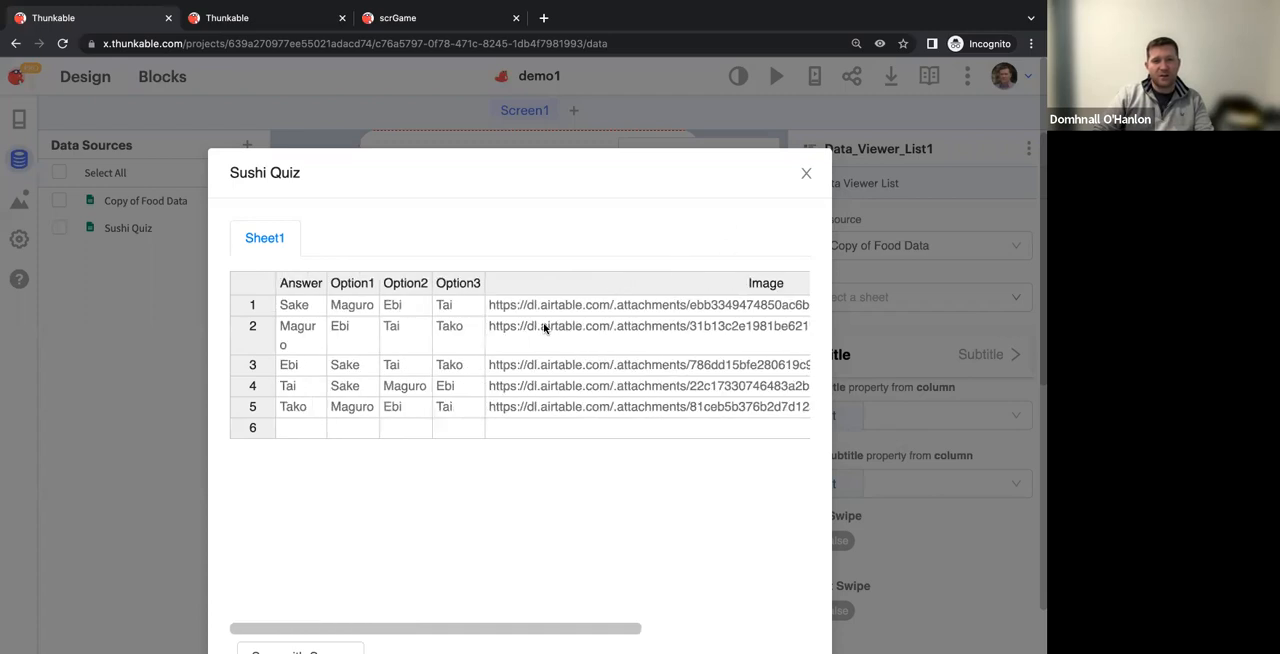
{"action": "left_click", "coordinate": [805, 176]}
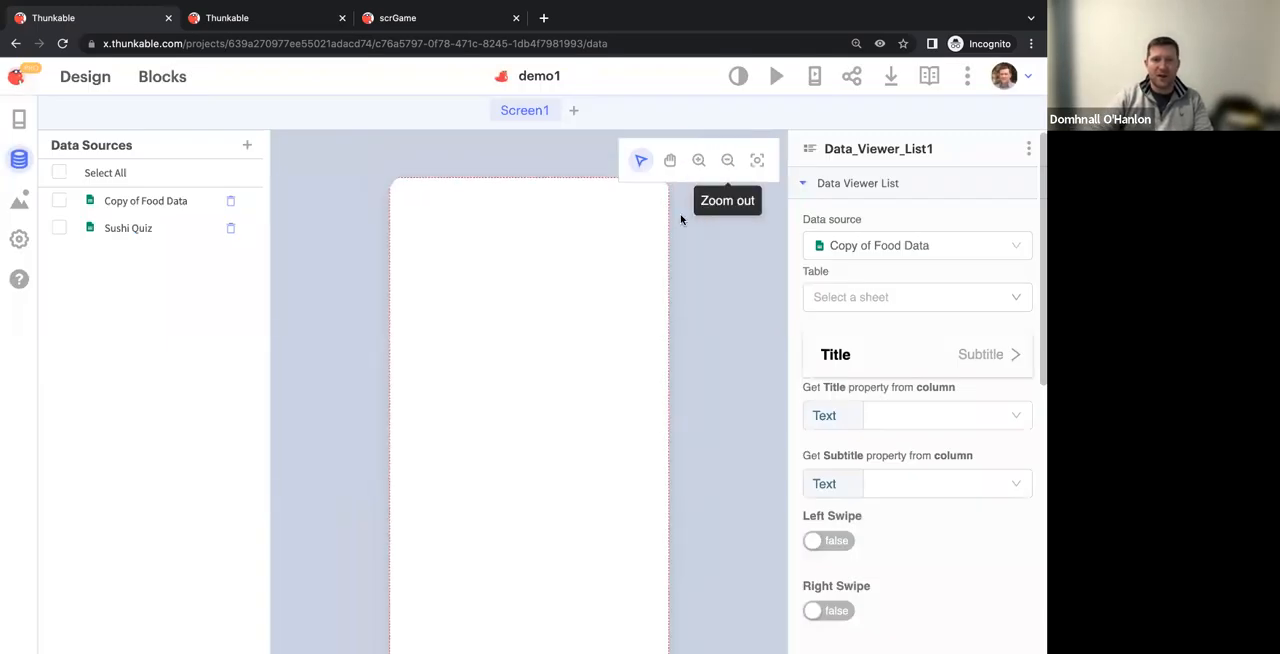
{"action": "left_click", "coordinate": [20, 122]}
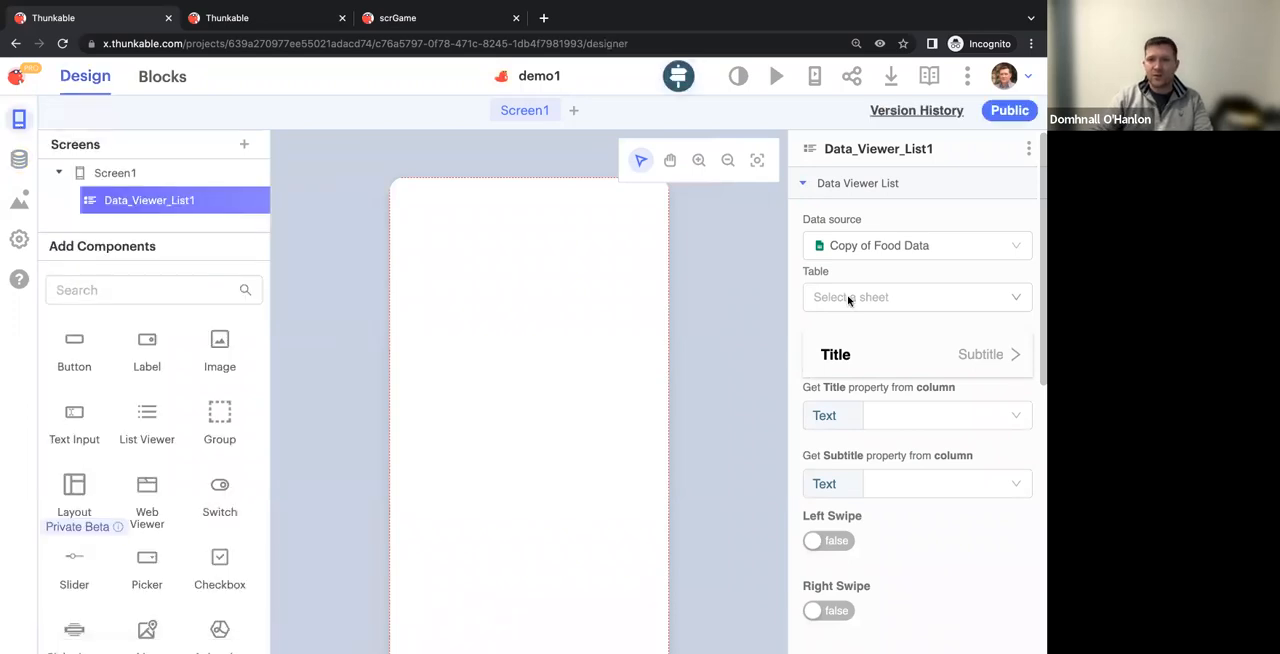
Change the data viewer list's row layout to the card with thumbnail, title, subtitle, large image and description text
{"action": "left_click", "coordinate": [916, 421]}
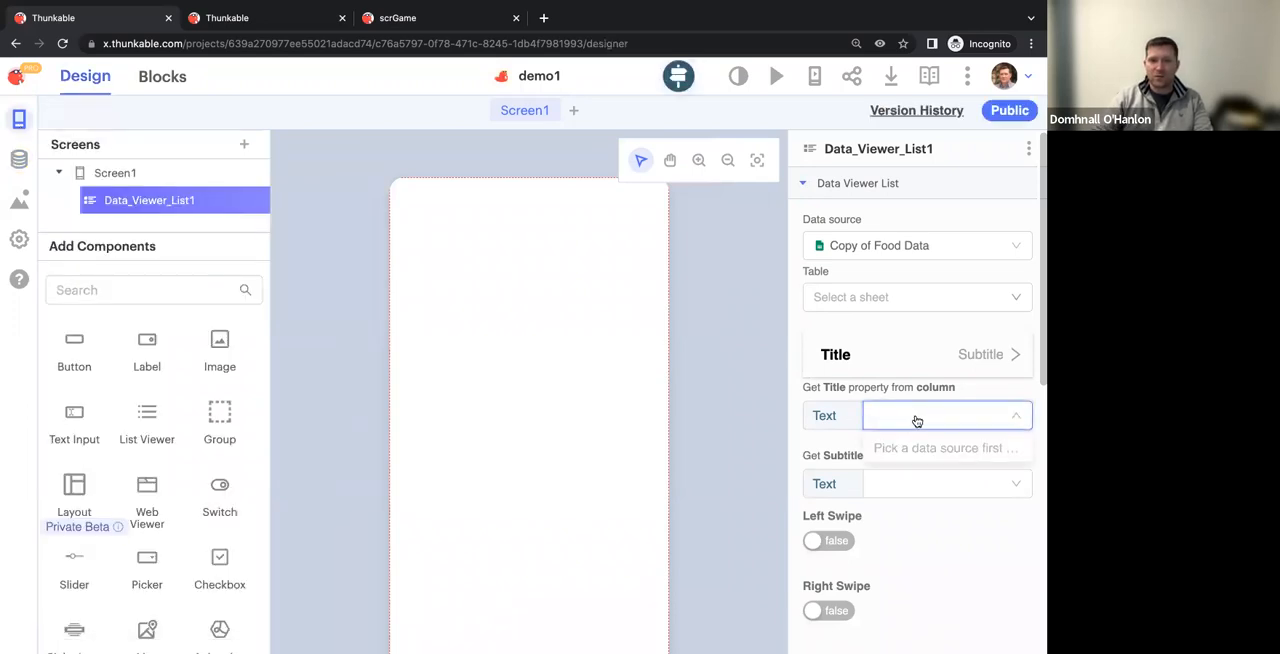
{"action": "left_click", "coordinate": [911, 421]}
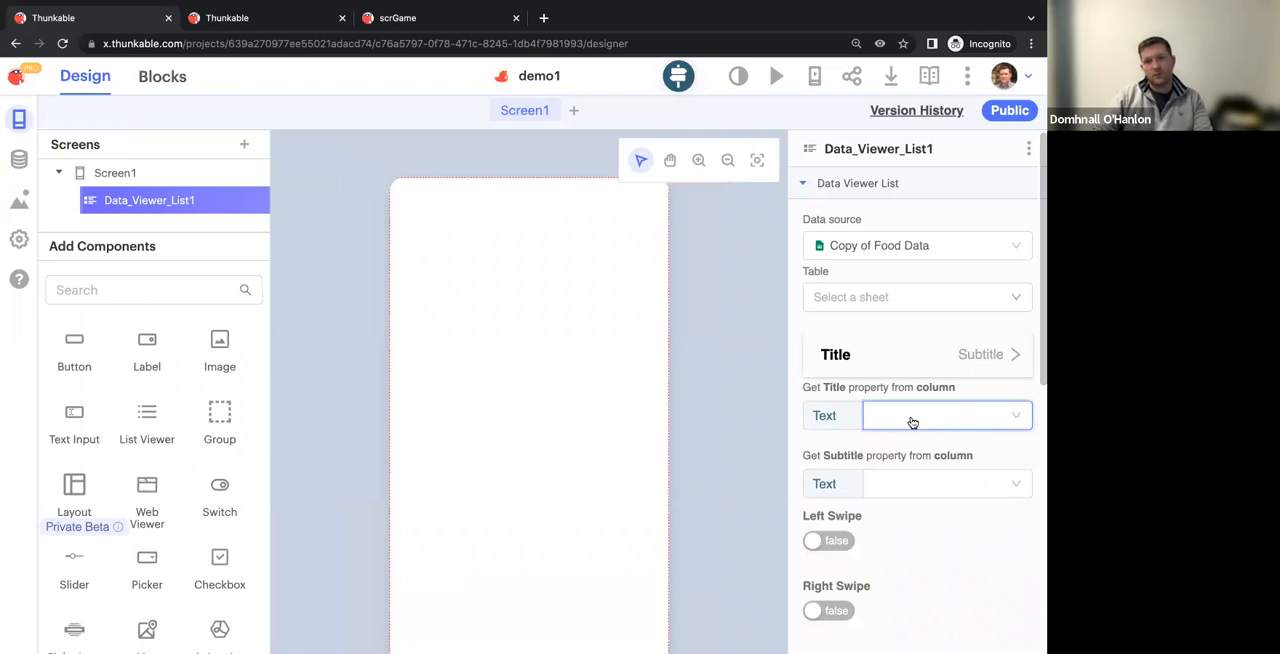
{"action": "left_click", "coordinate": [903, 373]}
{"action": "scroll", "coordinate": [665, 380], "scroll_direction": "down", "scroll_amount": 10}
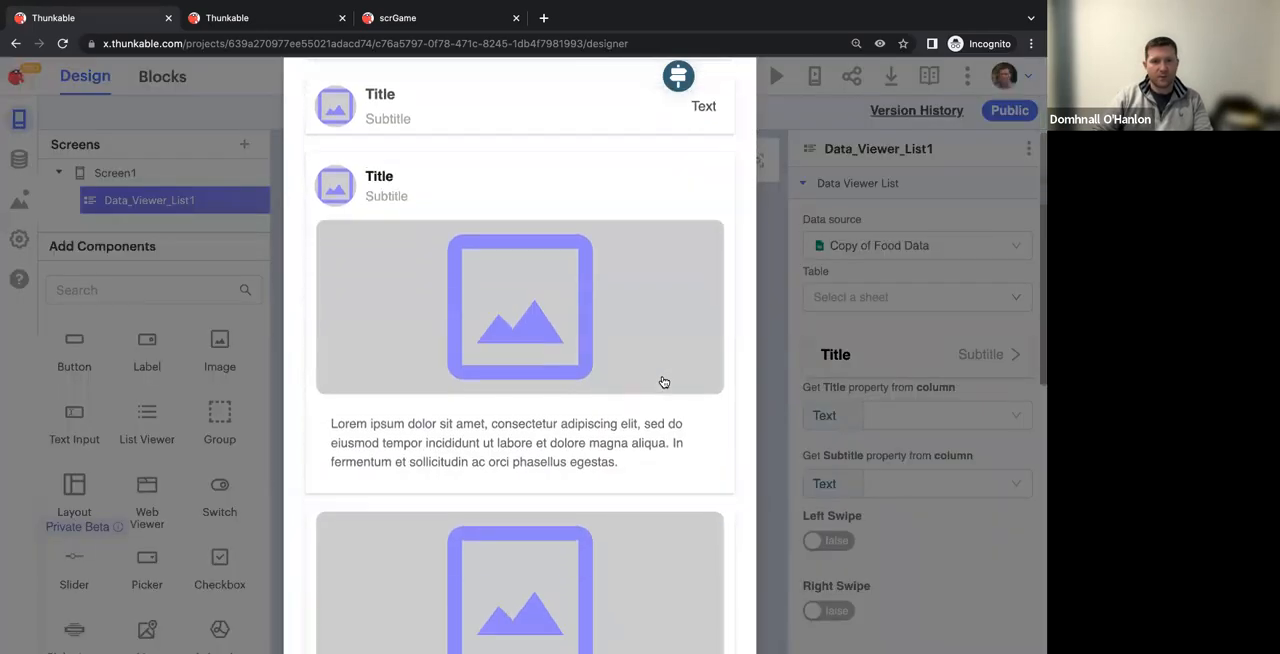
{"action": "scroll", "coordinate": [663, 382], "scroll_direction": "up", "scroll_amount": 10}
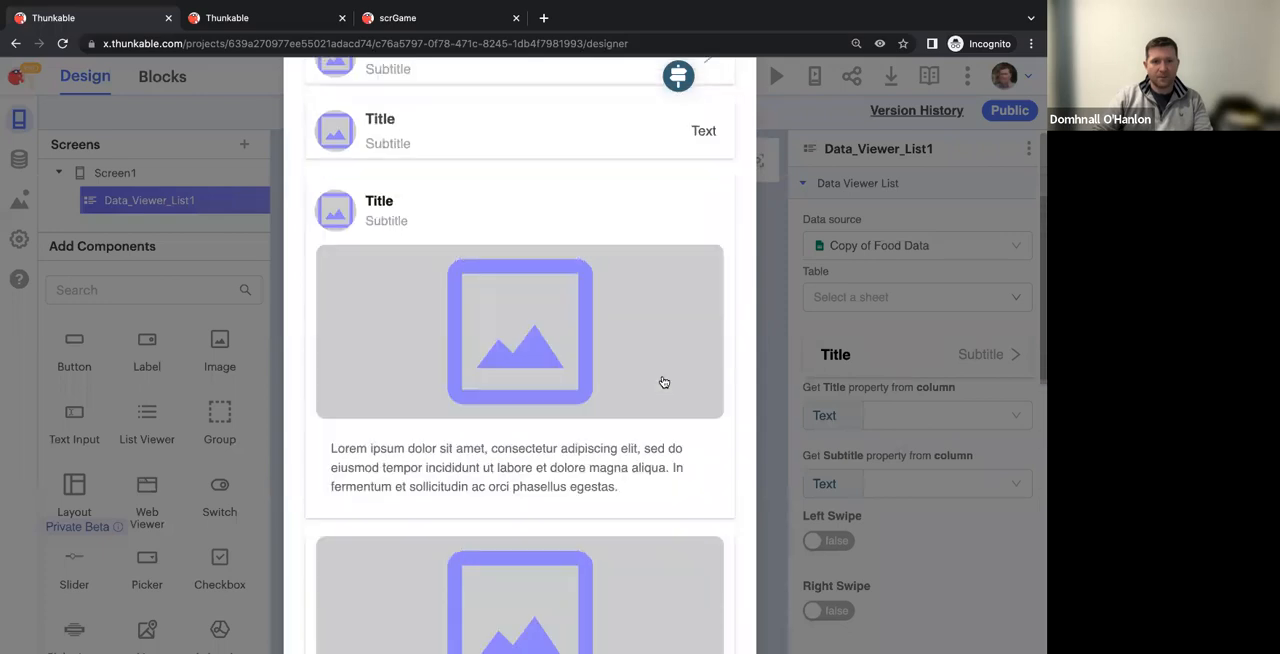
{"action": "scroll", "coordinate": [663, 382], "scroll_direction": "down", "scroll_amount": 3}
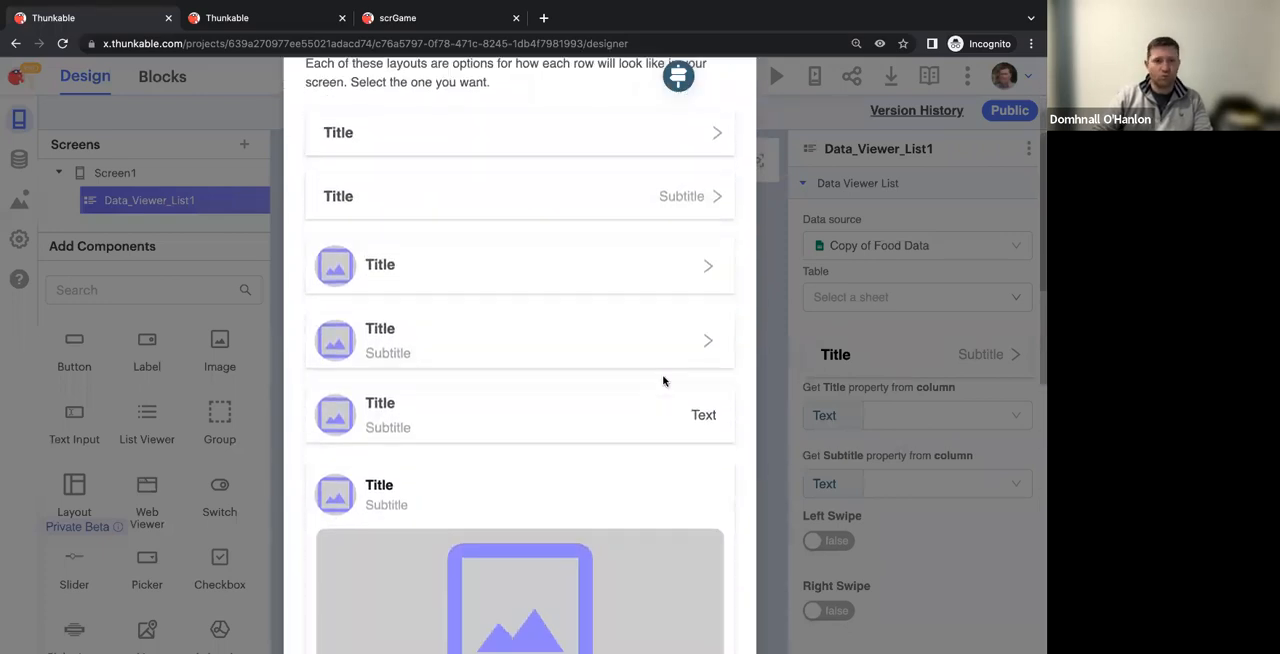
{"action": "scroll", "coordinate": [663, 382], "scroll_direction": "down", "scroll_amount": 10}
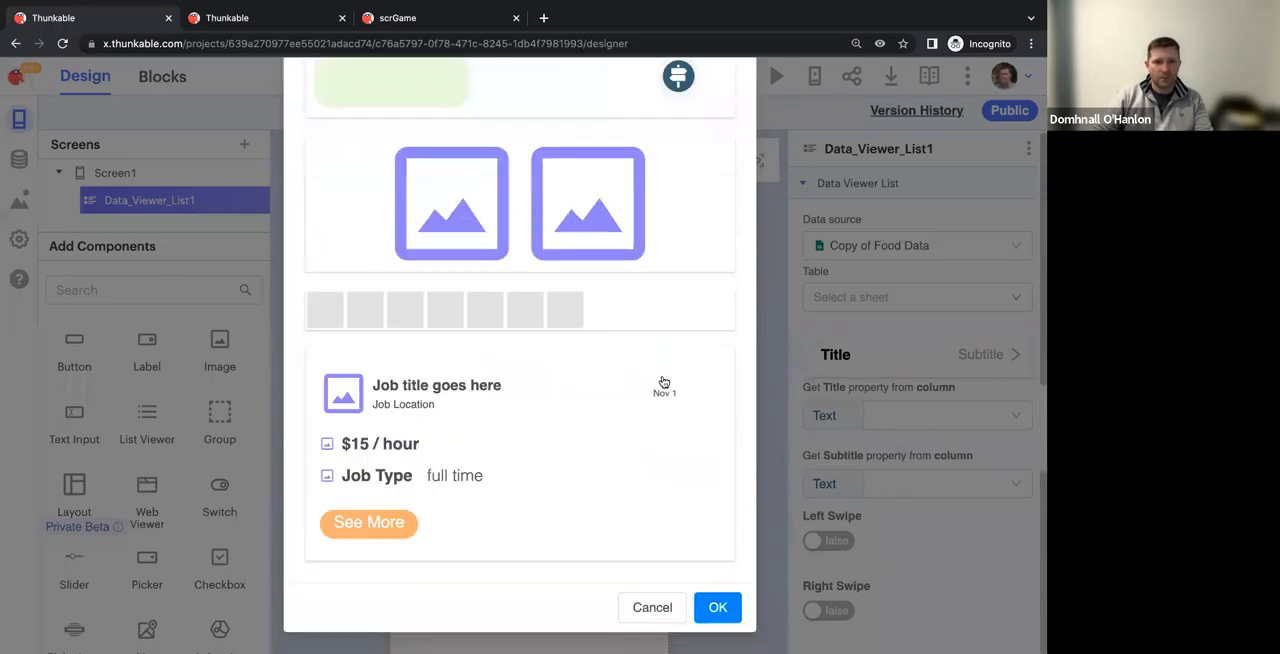
{"action": "scroll", "coordinate": [663, 382], "scroll_direction": "up", "scroll_amount": 3}
{"action": "scroll", "coordinate": [663, 382], "scroll_direction": "up", "scroll_amount": 10}
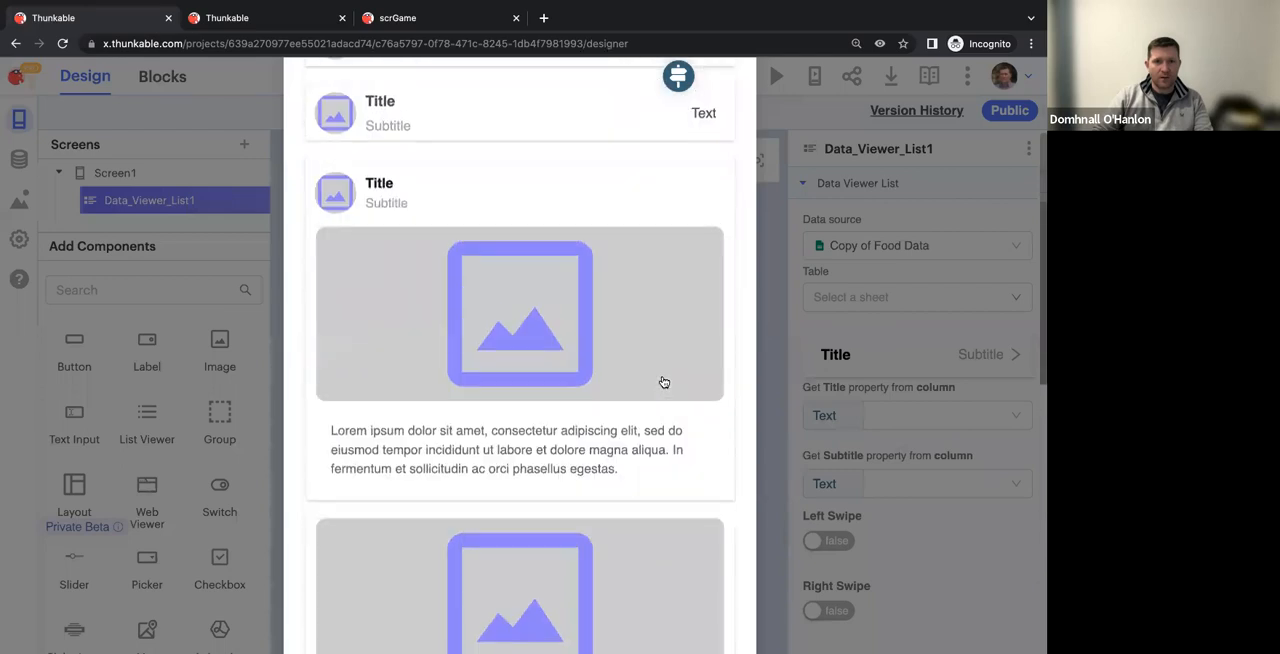
{"action": "scroll", "coordinate": [492, 304], "scroll_direction": "up", "scroll_amount": 1}
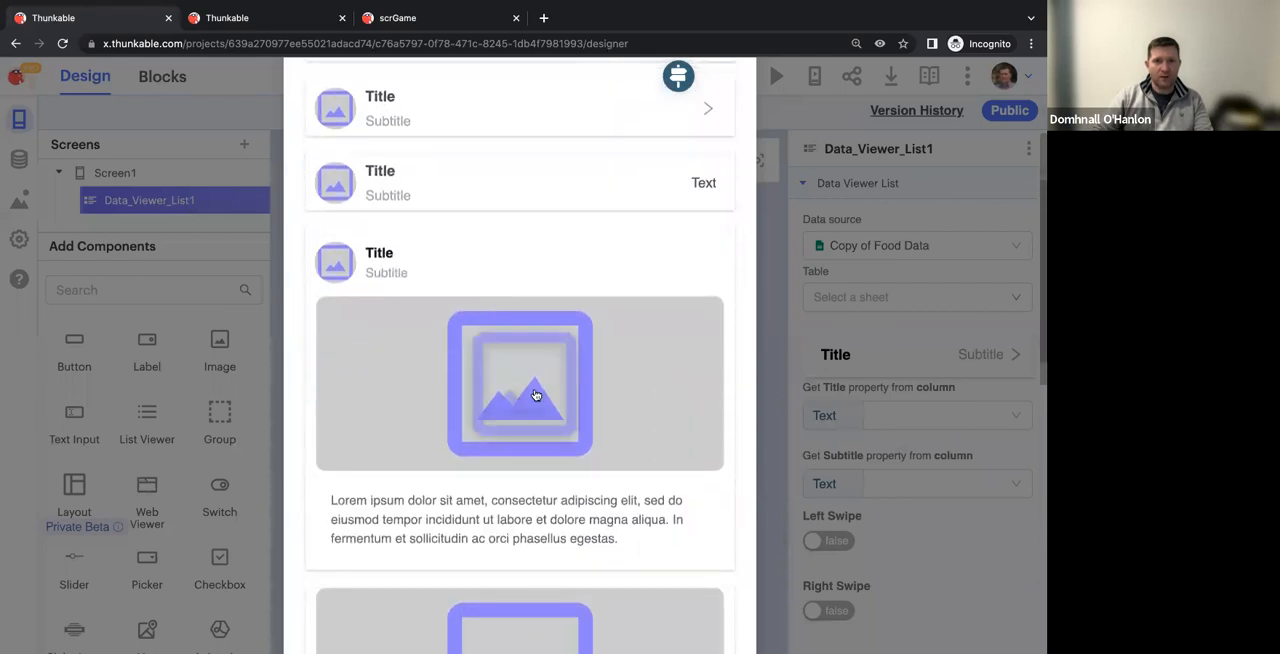
{"action": "left_click", "coordinate": [461, 392]}
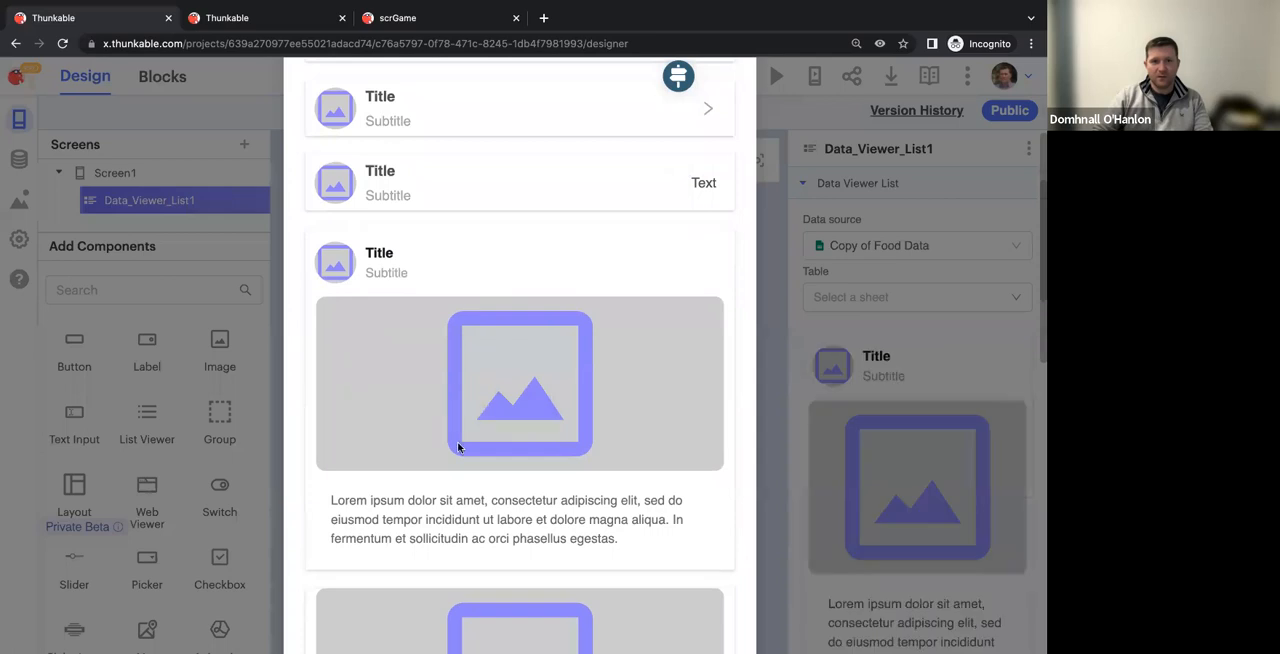
{"action": "scroll", "coordinate": [960, 420], "scroll_direction": "down", "scroll_amount": 6}
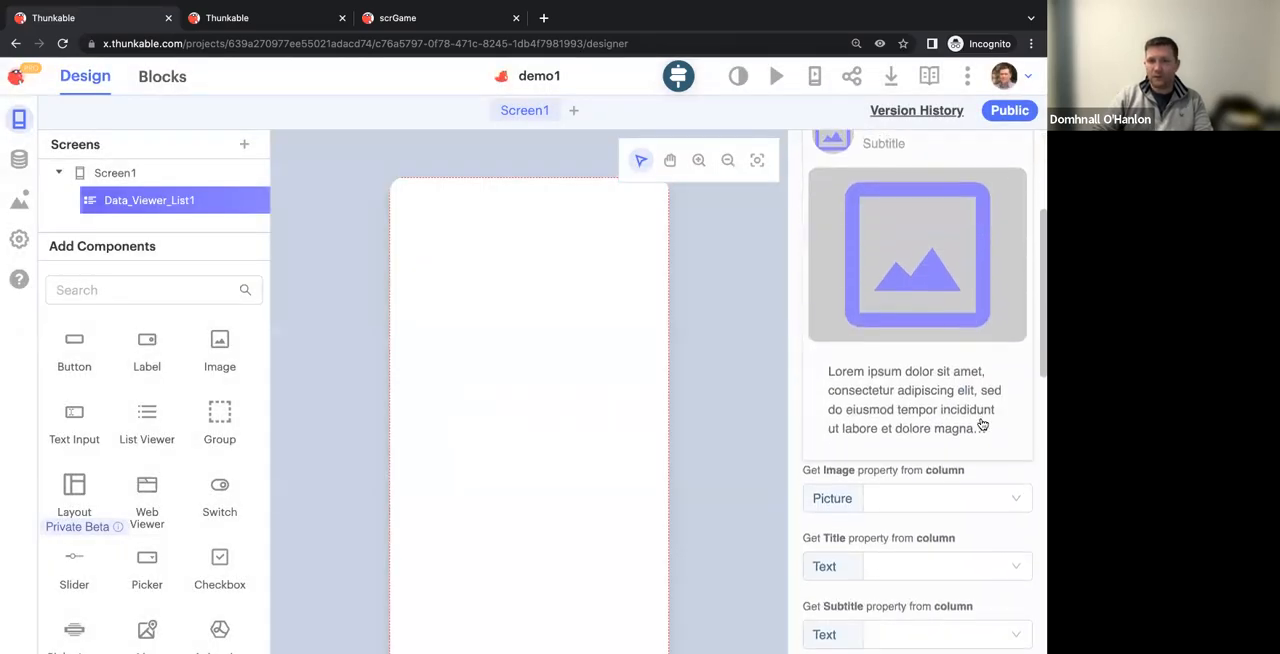
Switch the data viewer list's data source to Sushi Quiz, using its Sheet1 table
{"action": "scroll", "coordinate": [980, 423], "scroll_direction": "down", "scroll_amount": 2}
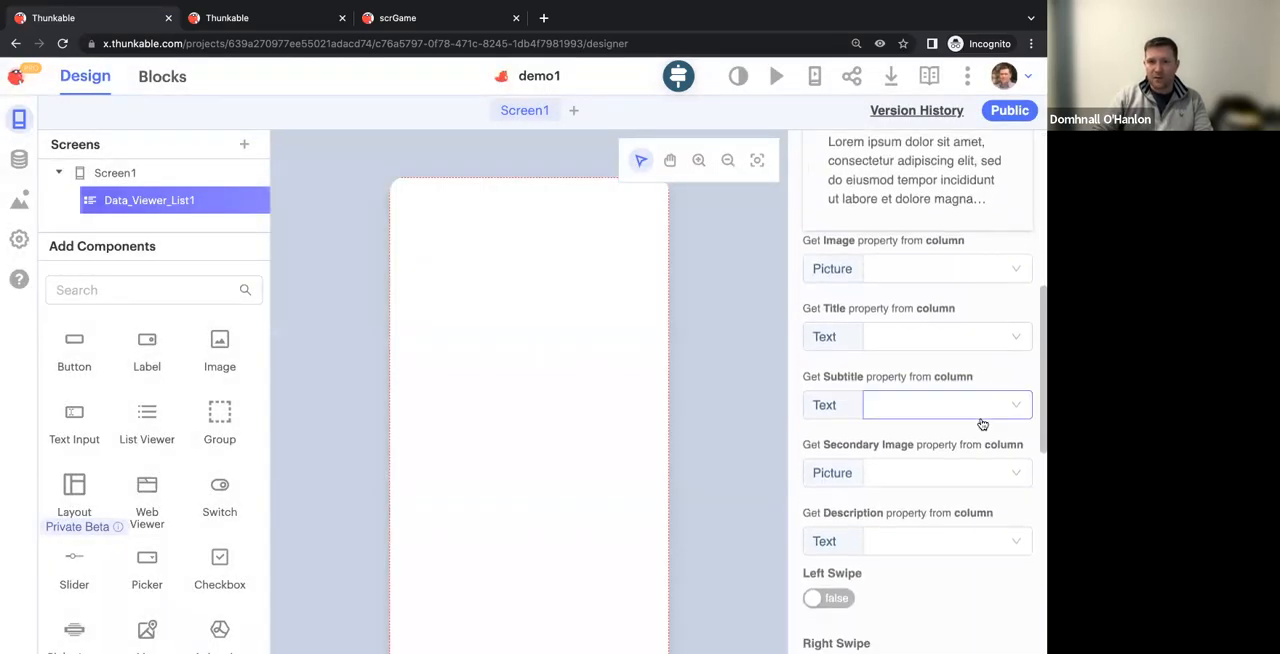
{"action": "left_click", "coordinate": [890, 485]}
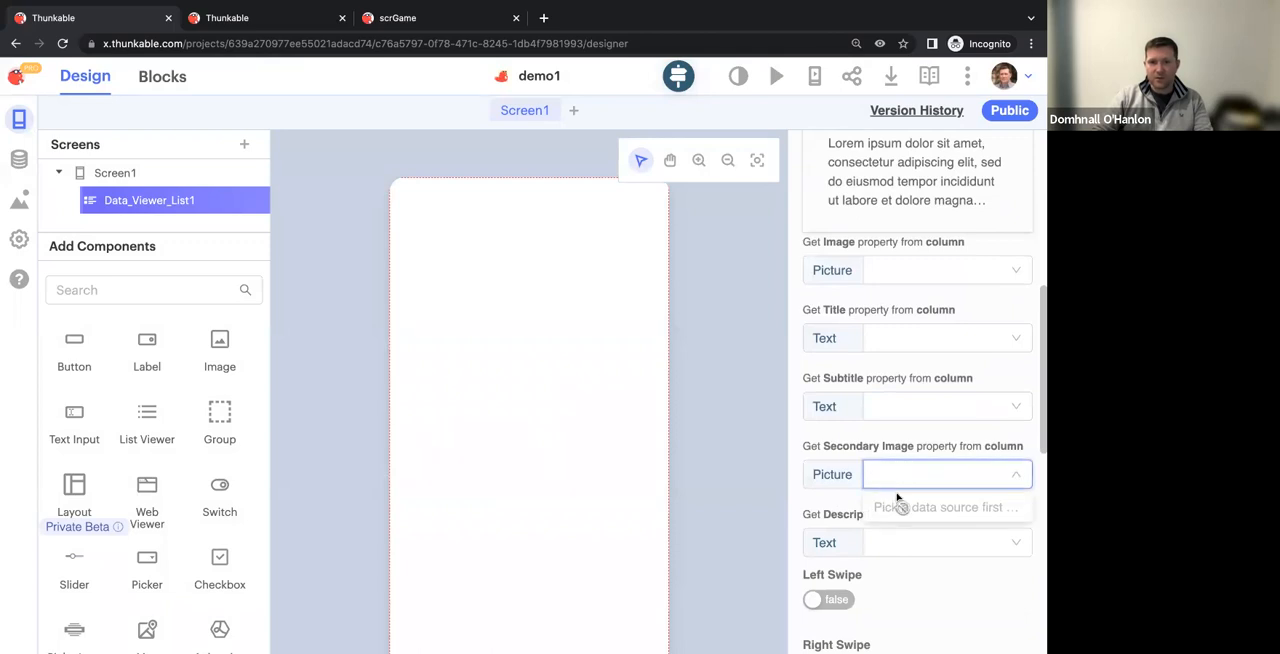
{"action": "scroll", "coordinate": [892, 462], "scroll_direction": "up", "scroll_amount": 8}
{"action": "left_click", "coordinate": [886, 248]}
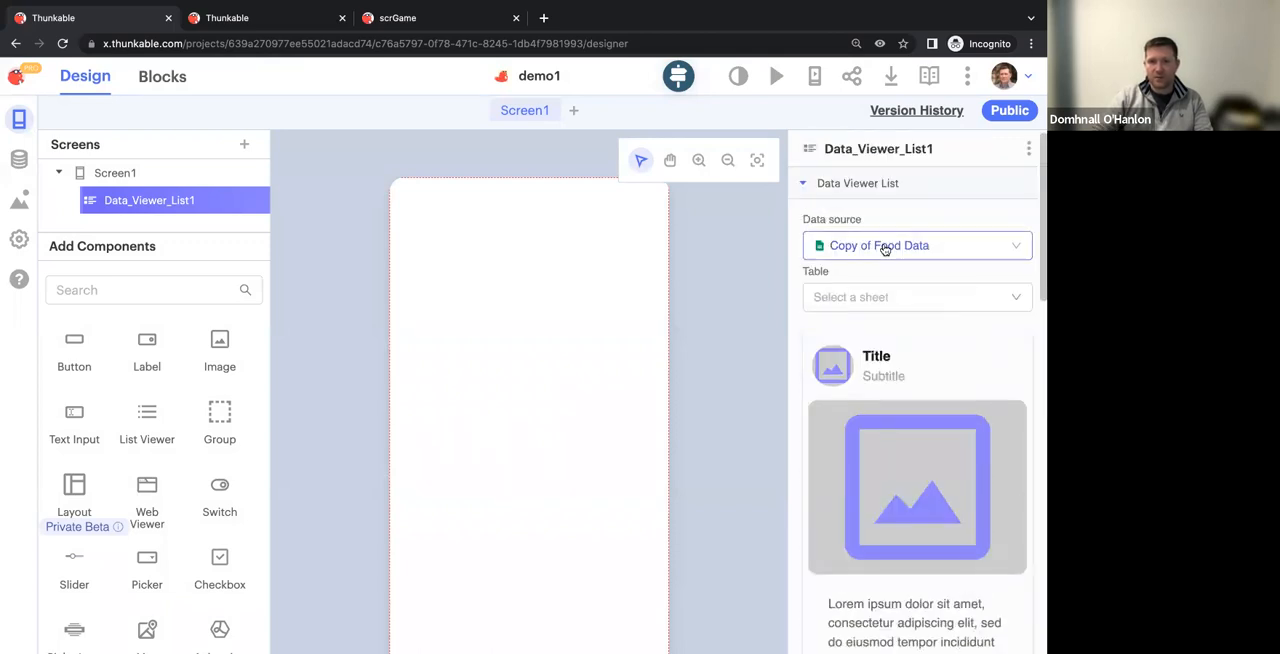
{"action": "left_click", "coordinate": [876, 308]}
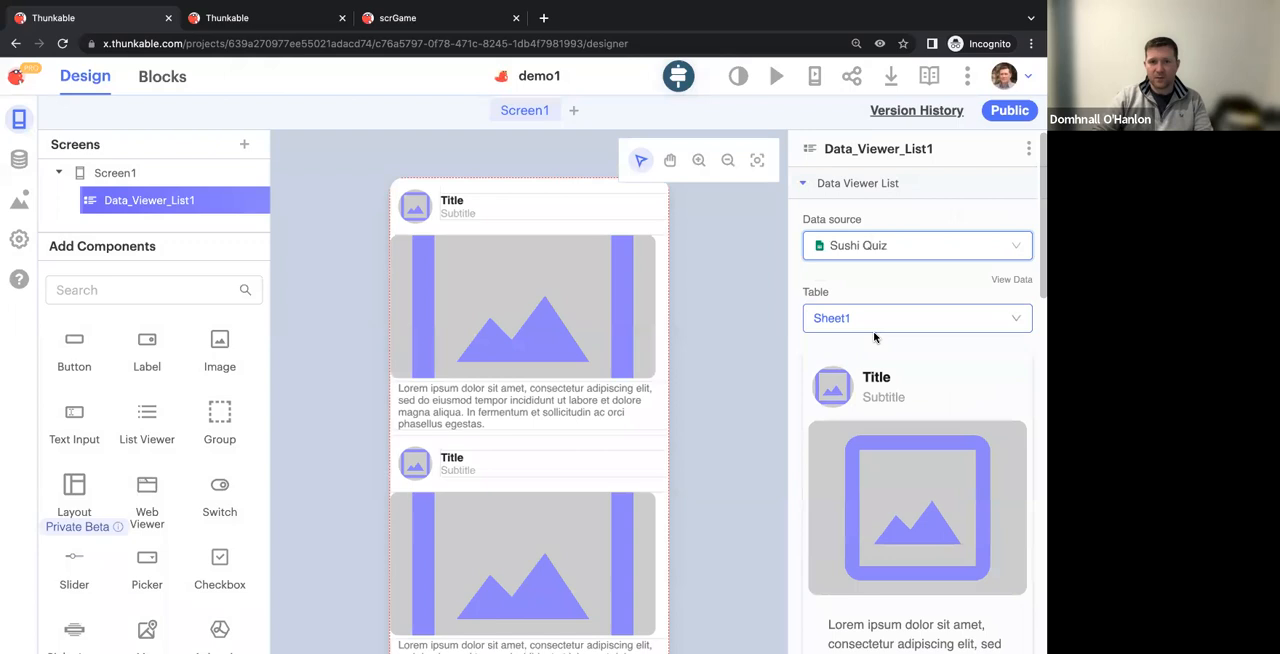
Map the list's Secondary Image property to the Image column
{"action": "scroll", "coordinate": [923, 360], "scroll_direction": "down", "scroll_amount": 10}
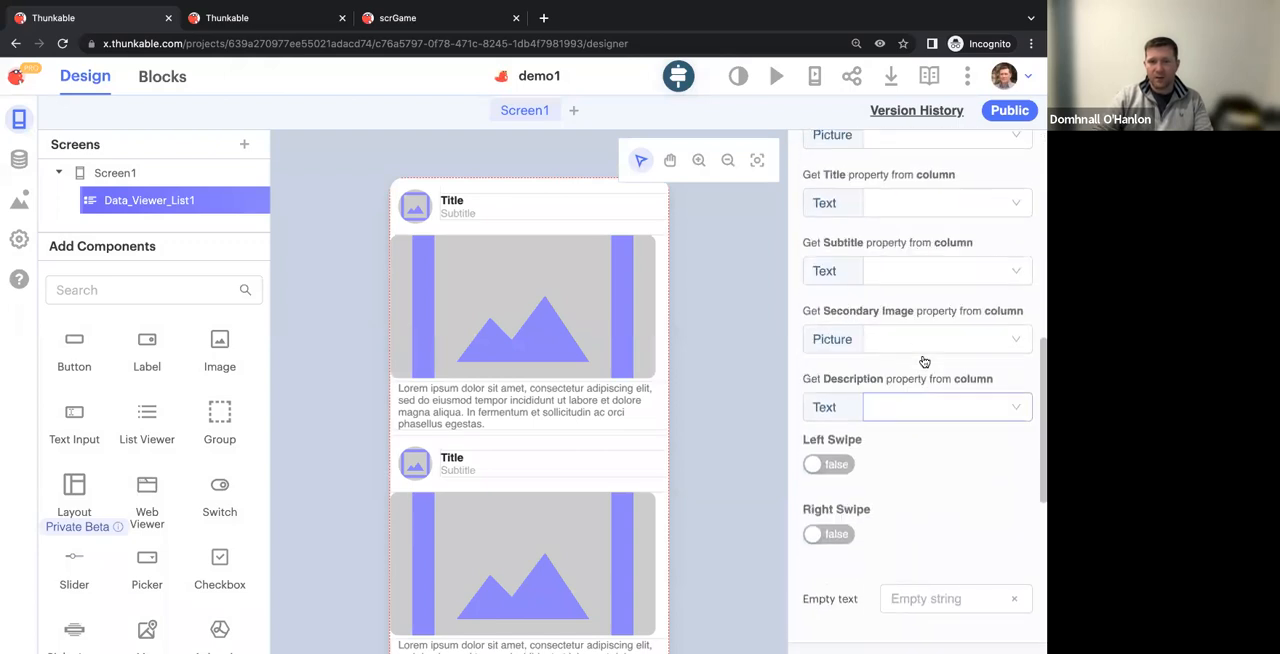
{"action": "scroll", "coordinate": [924, 362], "scroll_direction": "up", "scroll_amount": 1}
{"action": "left_click", "coordinate": [929, 369]}
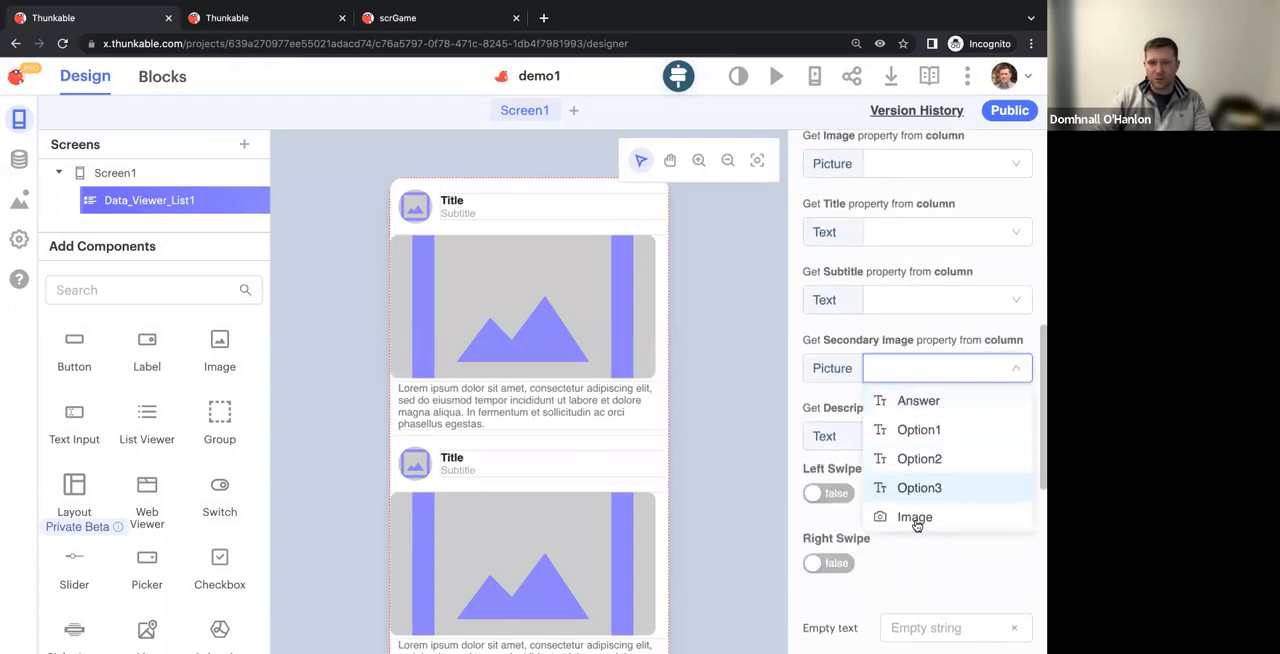
{"action": "left_click", "coordinate": [914, 520]}
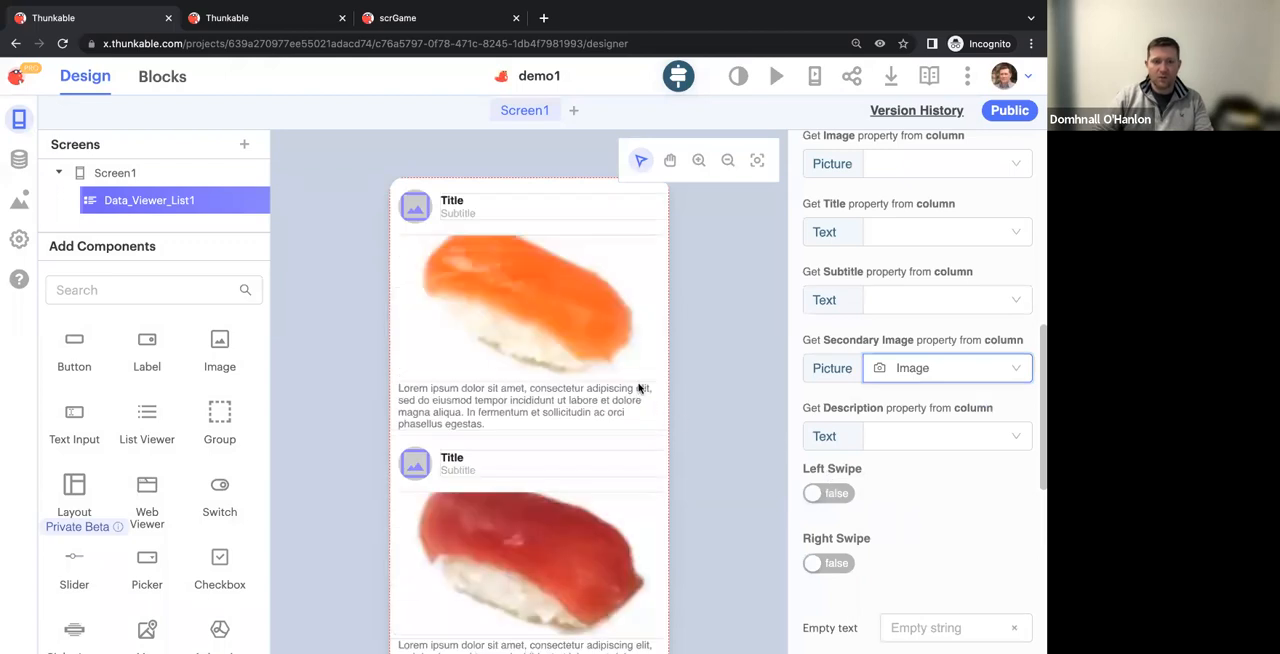
Preview the app, look through the sushi list, and return to editing
{"action": "left_click", "coordinate": [776, 76]}
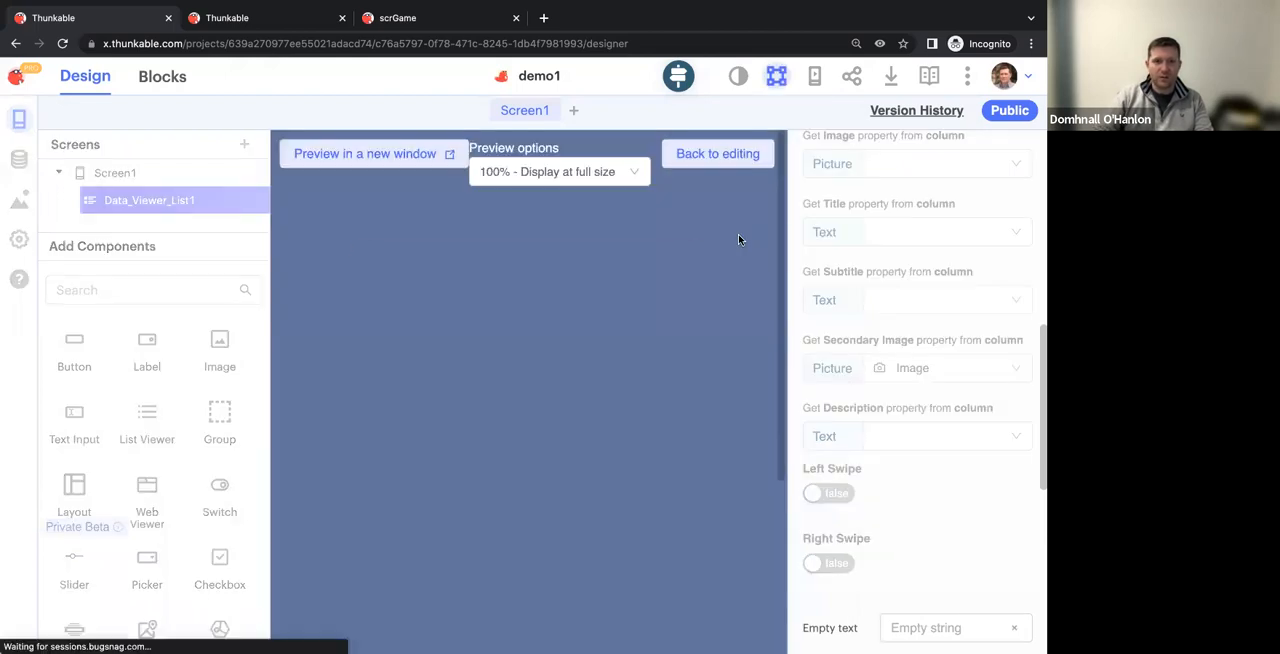
{"action": "scroll", "coordinate": [625, 366], "scroll_direction": "down", "scroll_amount": 5}
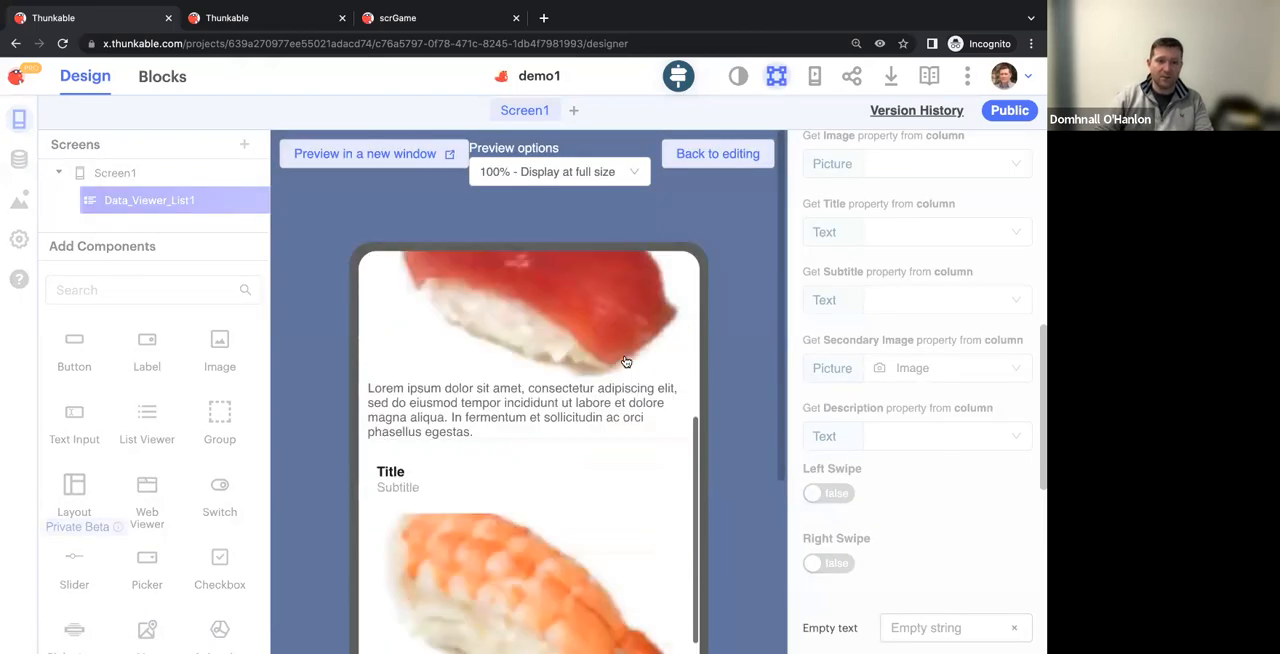
{"action": "scroll", "coordinate": [627, 360], "scroll_direction": "up", "scroll_amount": 5}
{"action": "left_click", "coordinate": [717, 153]}
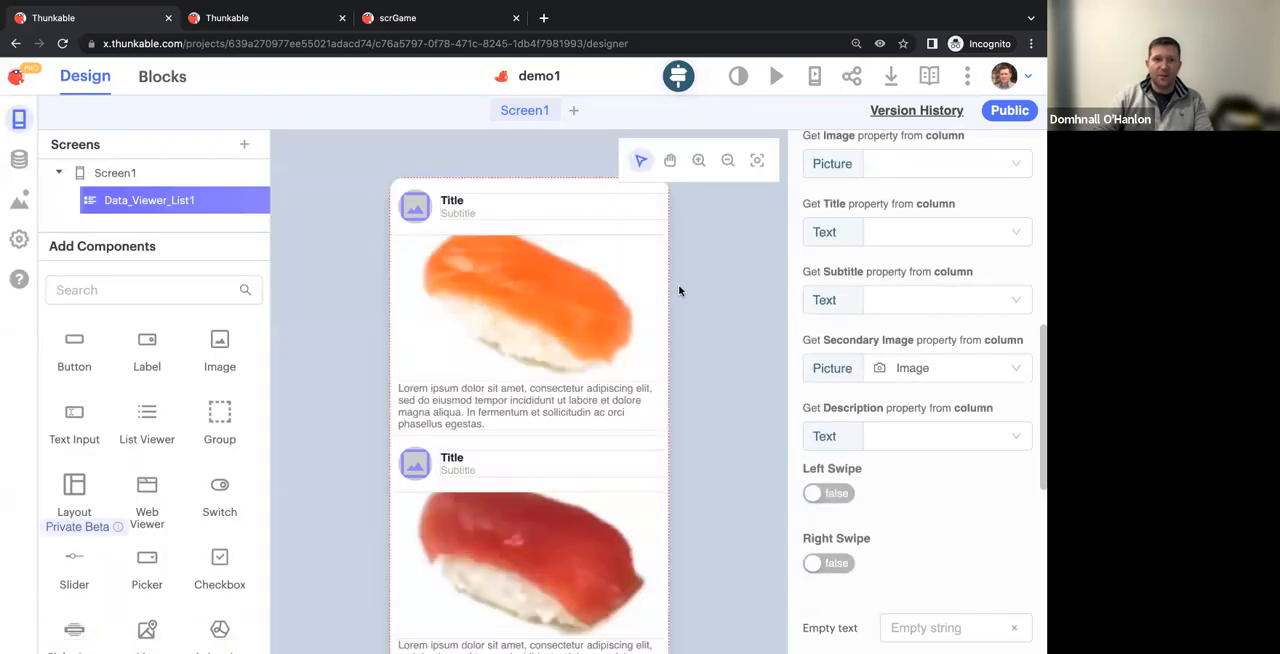
Add a second screen and place an enlarged label near its middle
{"action": "left_click", "coordinate": [576, 111]}
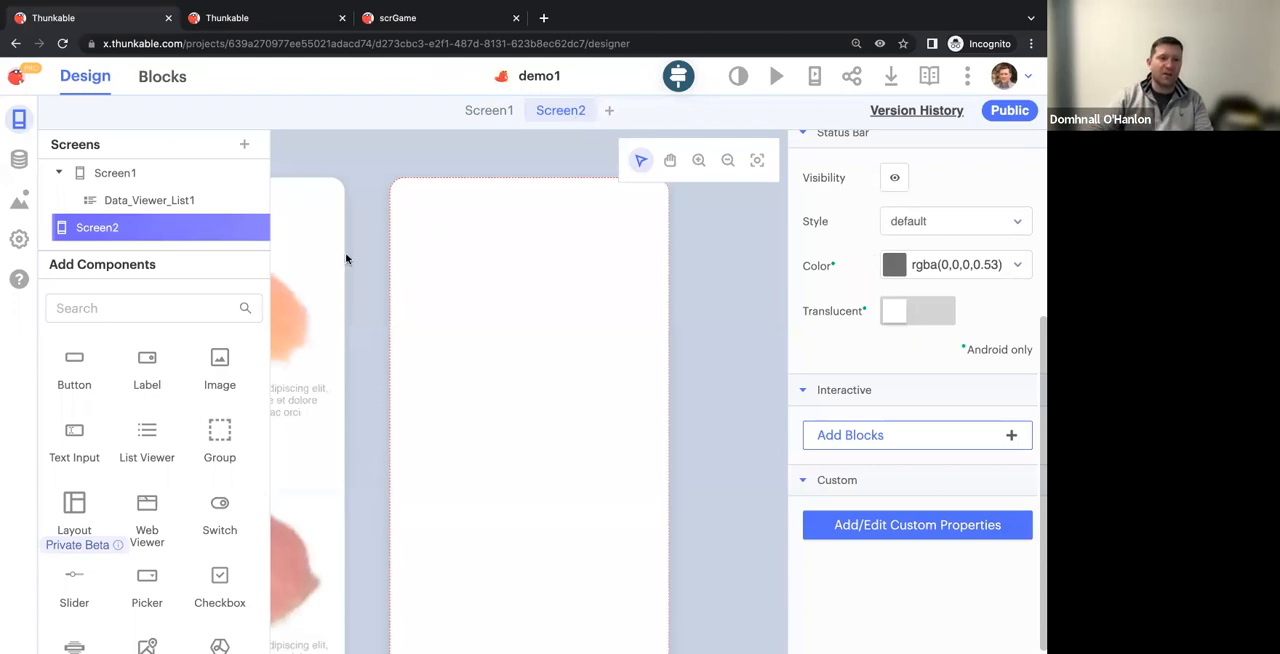
{"action": "left_click_drag", "start_coordinate": [628, 432], "coordinate": [511, 431]}
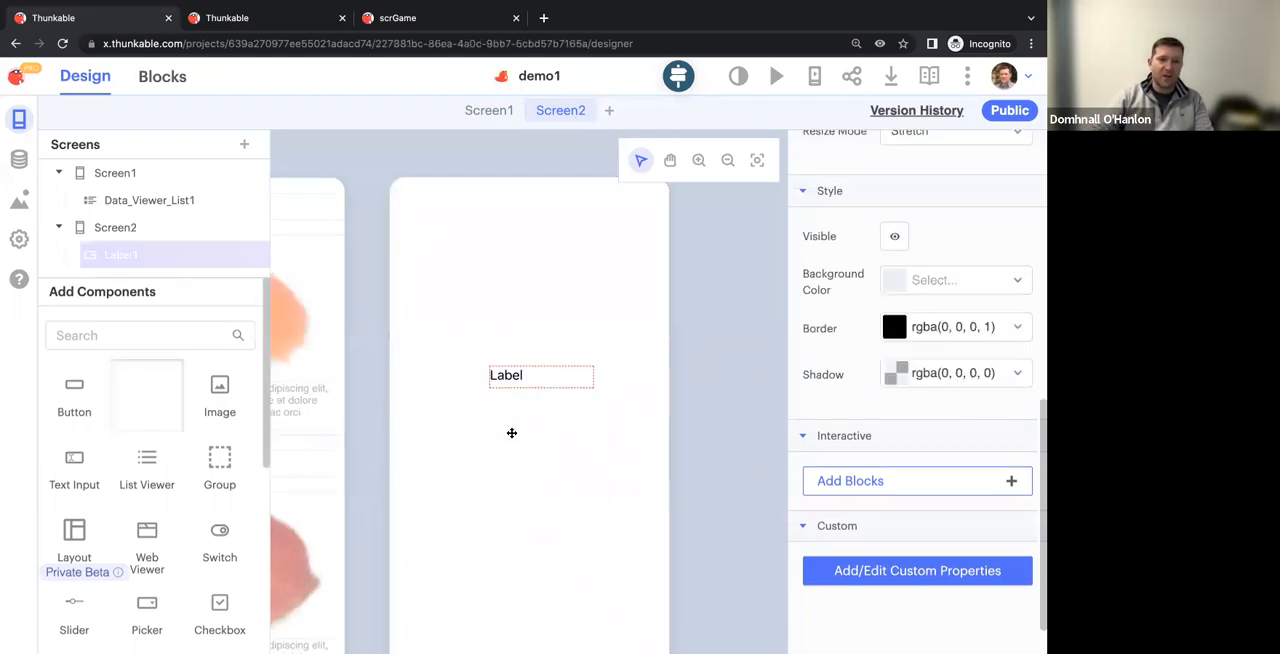
{"action": "left_click_drag", "start_coordinate": [594, 388], "coordinate": [652, 439]}
{"action": "left_click_drag", "start_coordinate": [585, 413], "coordinate": [537, 422]}
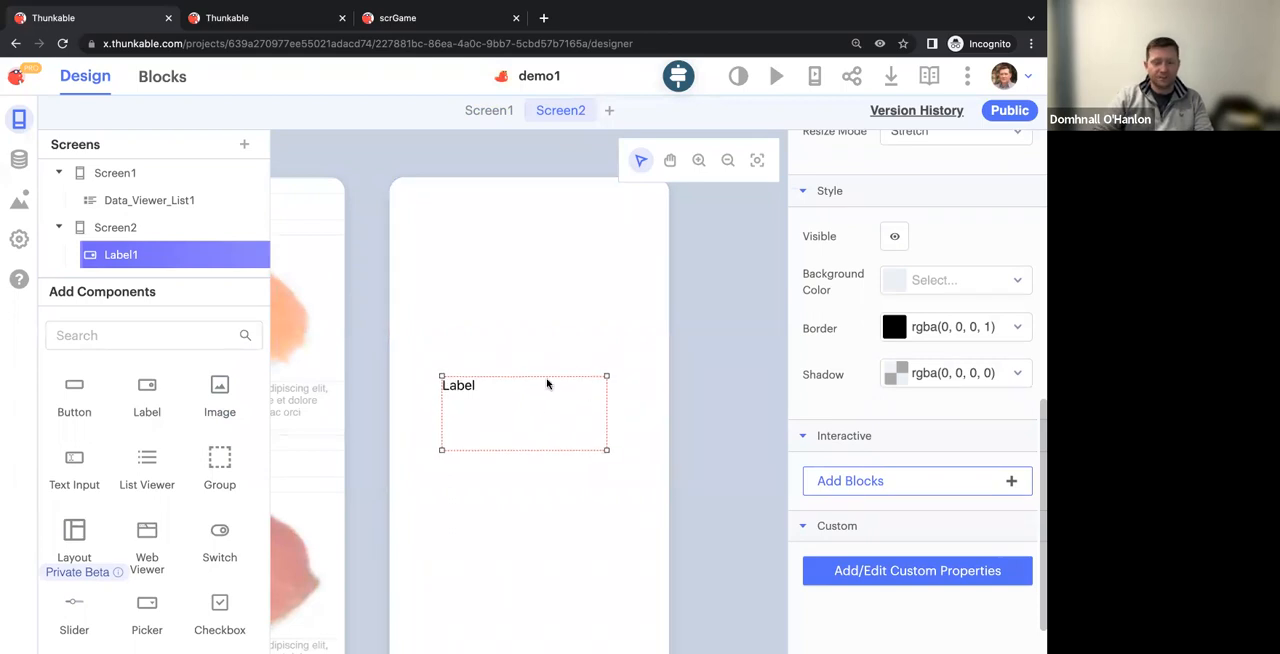
Add a button in the upper-left corner of Screen2's canvas and set its text to Back
{"action": "left_click_drag", "start_coordinate": [63, 386], "coordinate": [426, 222]}
{"action": "scroll", "coordinate": [909, 290], "scroll_direction": "up", "scroll_amount": 10}
{"action": "left_click", "coordinate": [885, 228]}
{"action": "key", "text": "ctrl+a"}
{"action": "type", "text": "B"}
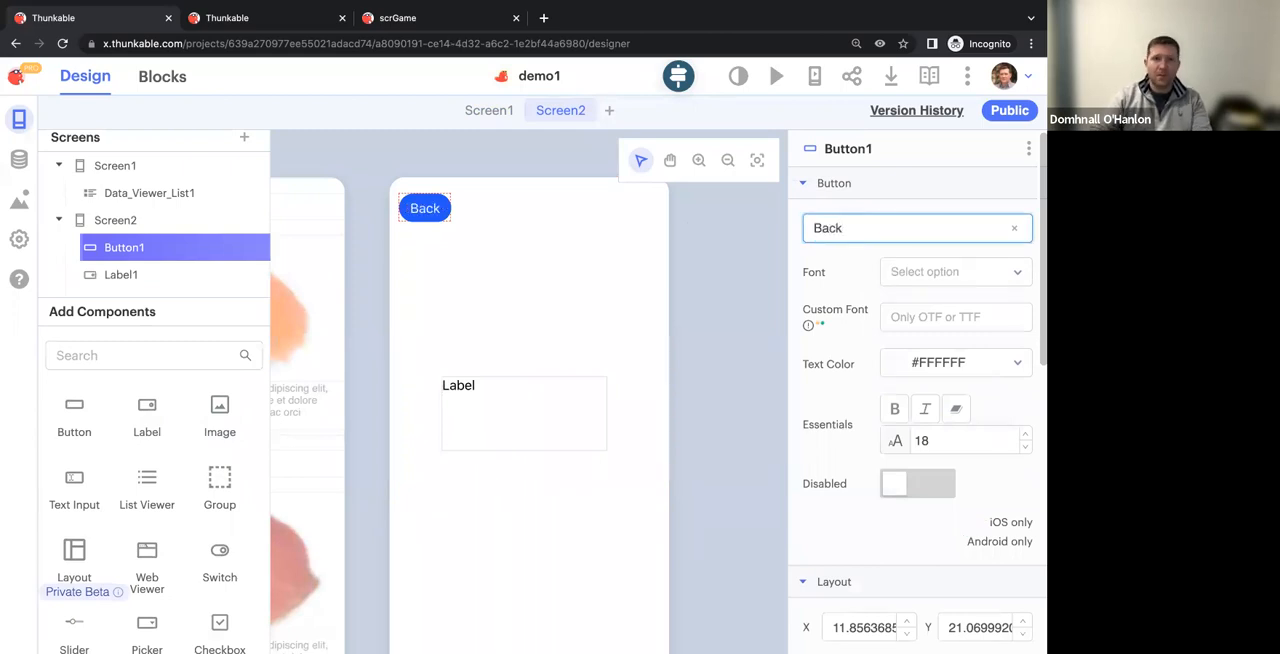
In Screen2's blocks, add an event block for the Back button and place a Control block inside it
{"action": "left_click", "coordinate": [162, 76]}
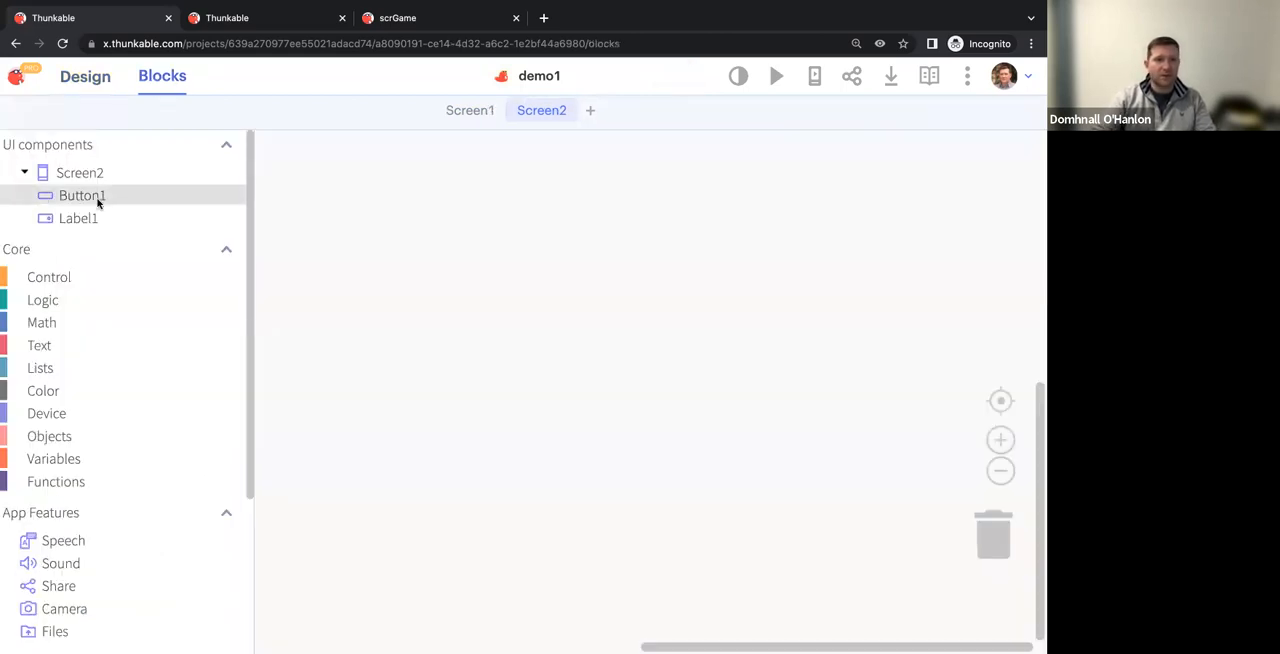
{"action": "left_click", "coordinate": [213, 199]}
{"action": "left_click_drag", "start_coordinate": [285, 152], "coordinate": [370, 198]}
{"action": "left_click", "coordinate": [57, 283]}
{"action": "left_click_drag", "start_coordinate": [300, 156], "coordinate": [424, 230]}
In Screen1's blocks, add an Item Click event for Data_Viewer_List1
{"action": "left_click", "coordinate": [466, 112]}
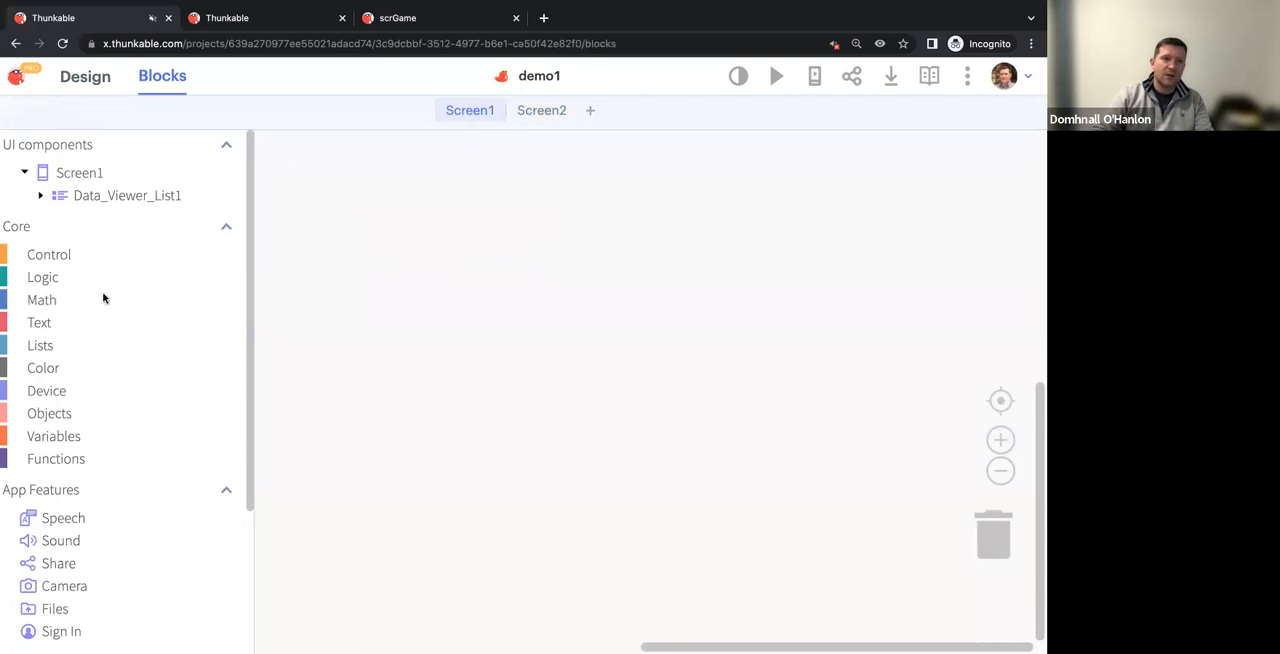
{"action": "left_click", "coordinate": [147, 199]}
{"action": "scroll", "coordinate": [300, 300], "scroll_direction": "down", "scroll_amount": 1}
{"action": "left_click_drag", "start_coordinate": [284, 143], "coordinate": [340, 254]}
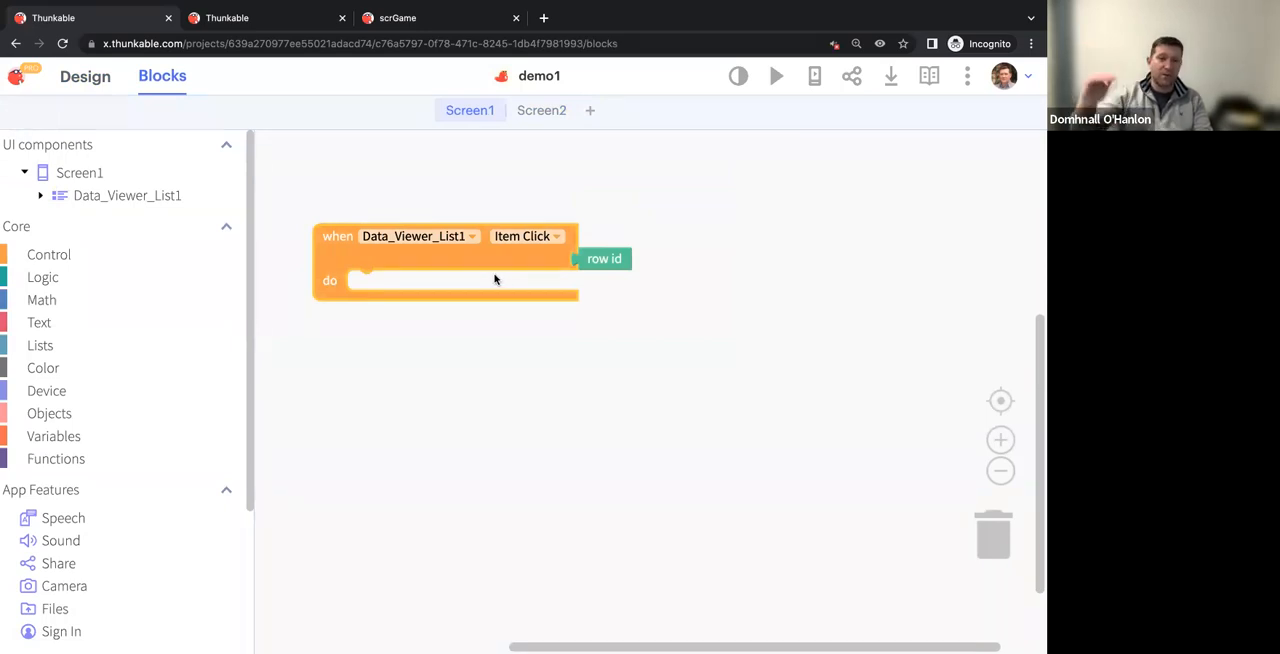
{"action": "left_click", "coordinate": [1001, 441]}
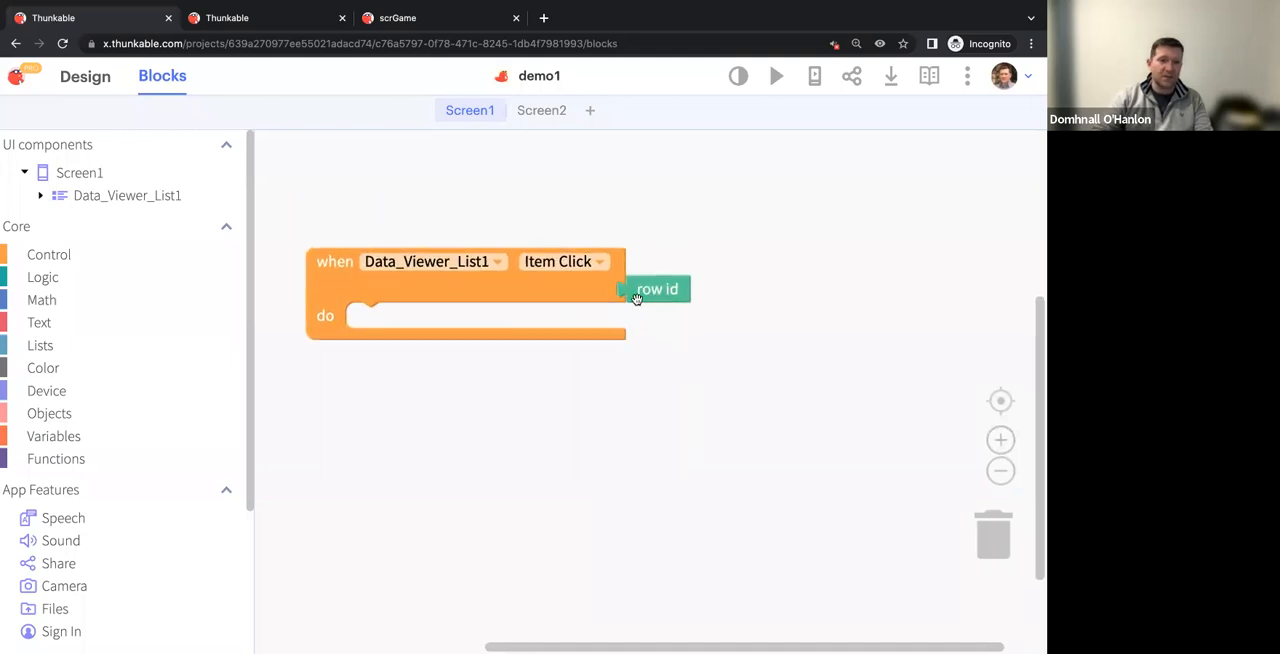
Add an initialize app variable block above the Item Click event and name the variable sushiName
{"action": "left_click", "coordinate": [128, 434]}
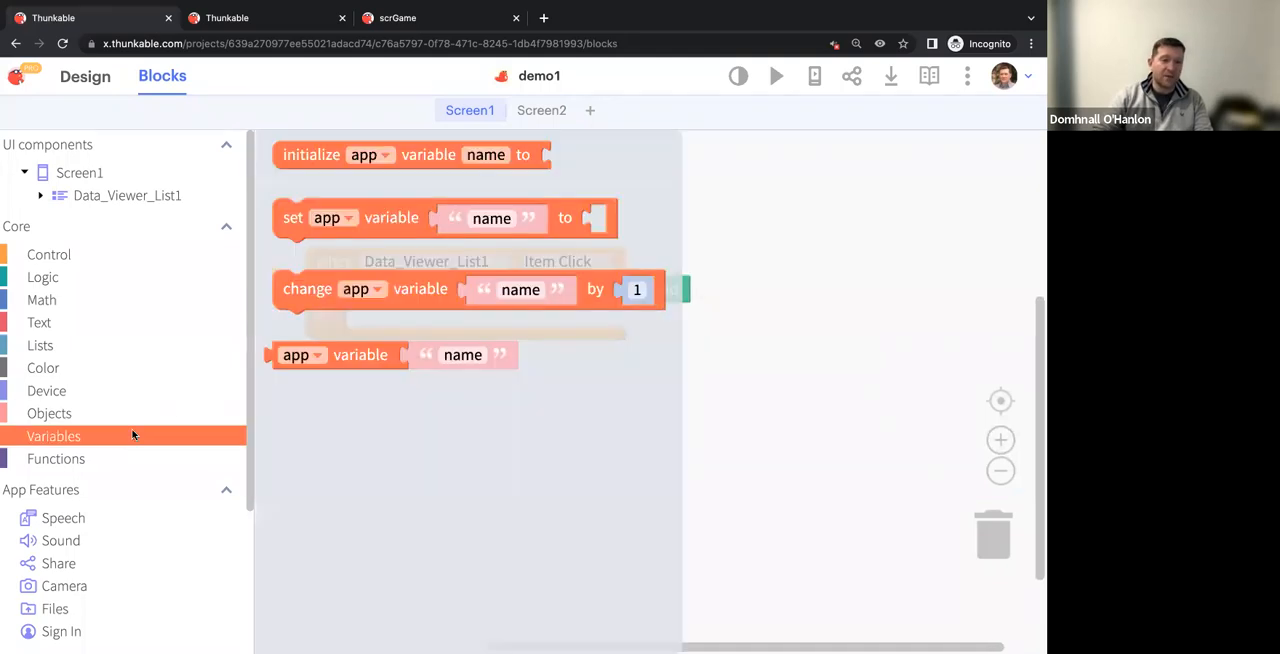
{"action": "left_click_drag", "start_coordinate": [450, 190], "coordinate": [358, 208]}
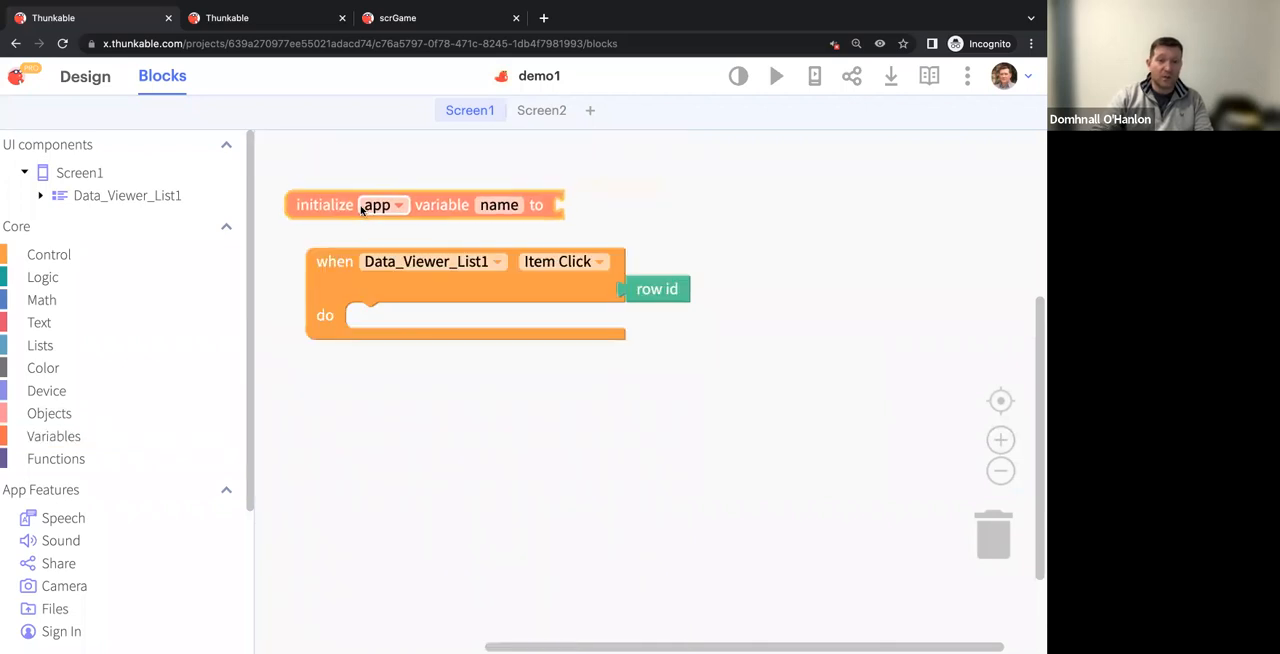
{"action": "left_click", "coordinate": [497, 205]}
{"action": "type", "text": "sus"}
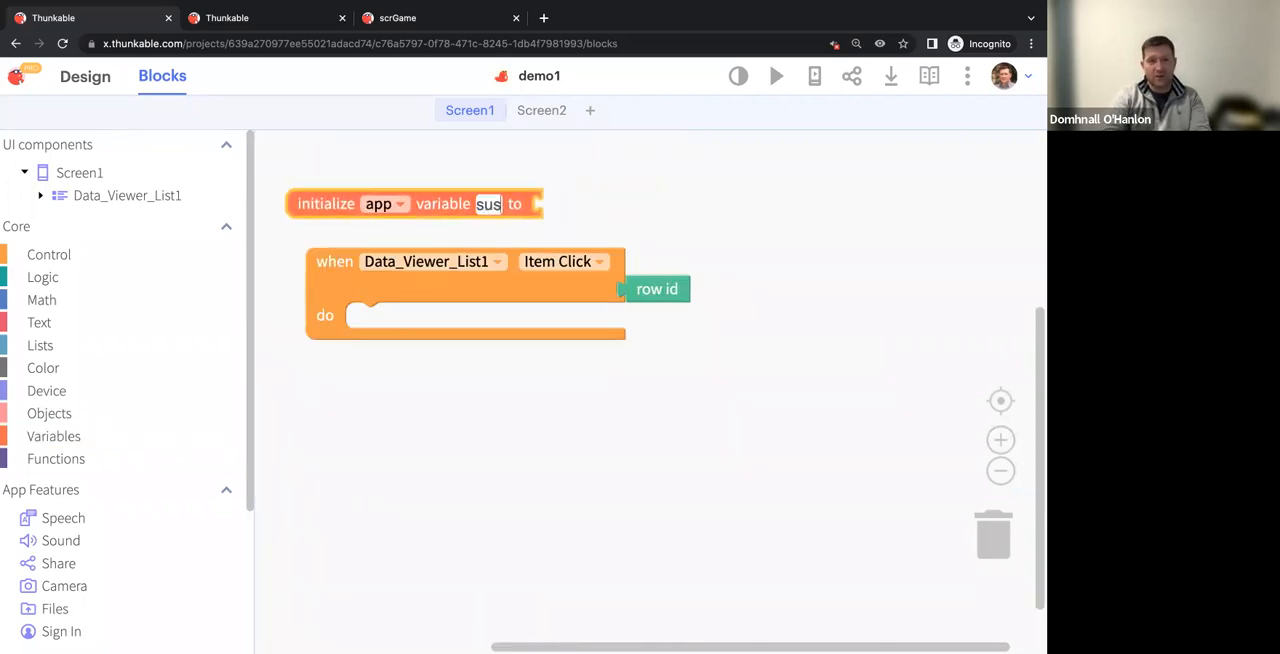
{"action": "type", "text": "hiName"}
{"action": "key", "text": "Return"}
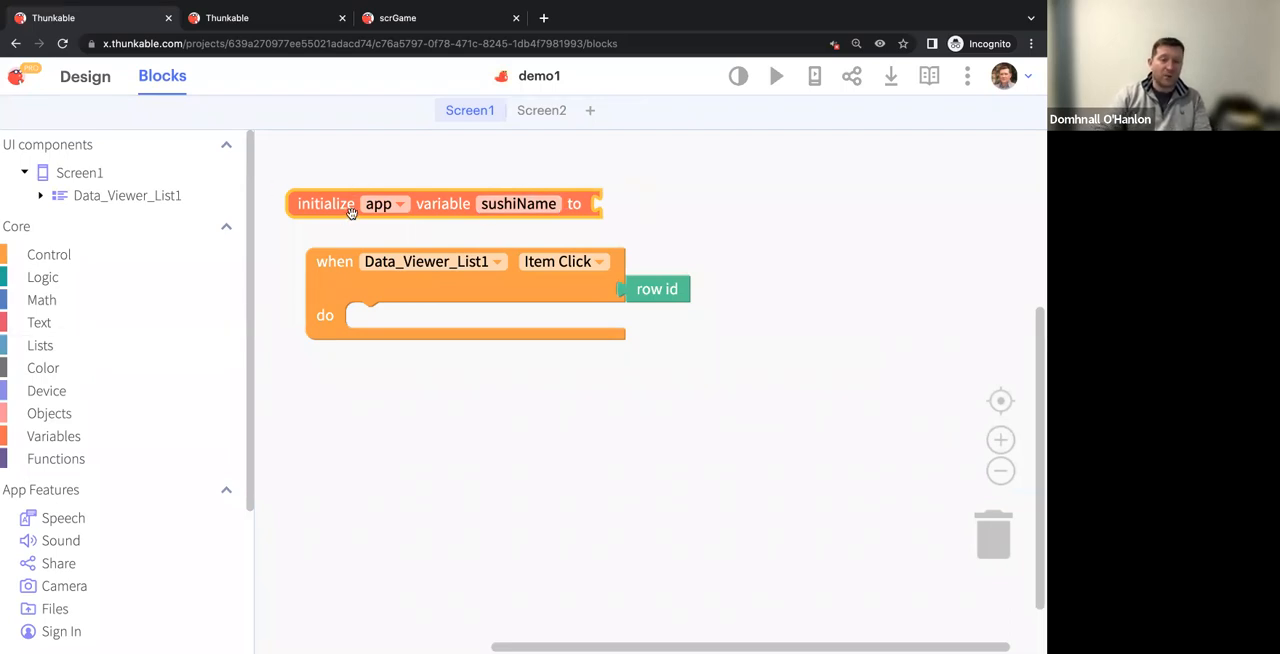
Place a set app variable sushiName block in the Item Click event and attach a data source get value block to it
{"action": "left_click", "coordinate": [85, 434]}
{"action": "left_click_drag", "start_coordinate": [386, 212], "coordinate": [460, 317]}
{"action": "scroll", "coordinate": [55, 547], "scroll_direction": "down", "scroll_amount": 3}
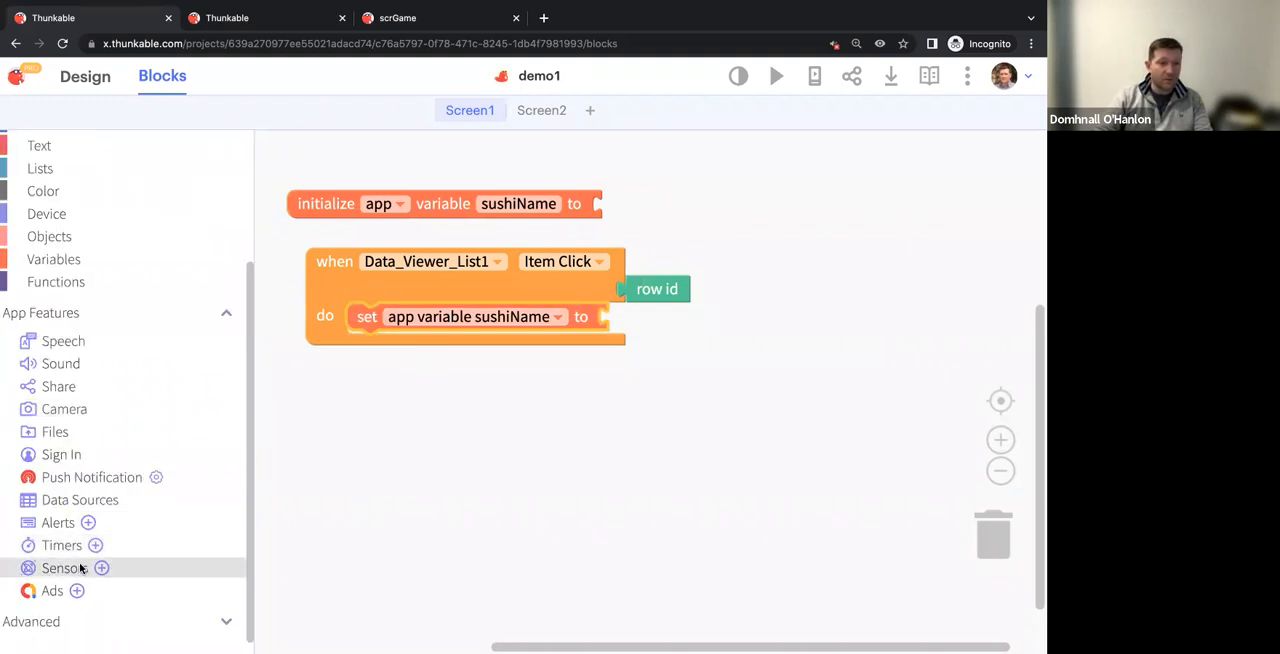
{"action": "left_click", "coordinate": [77, 506]}
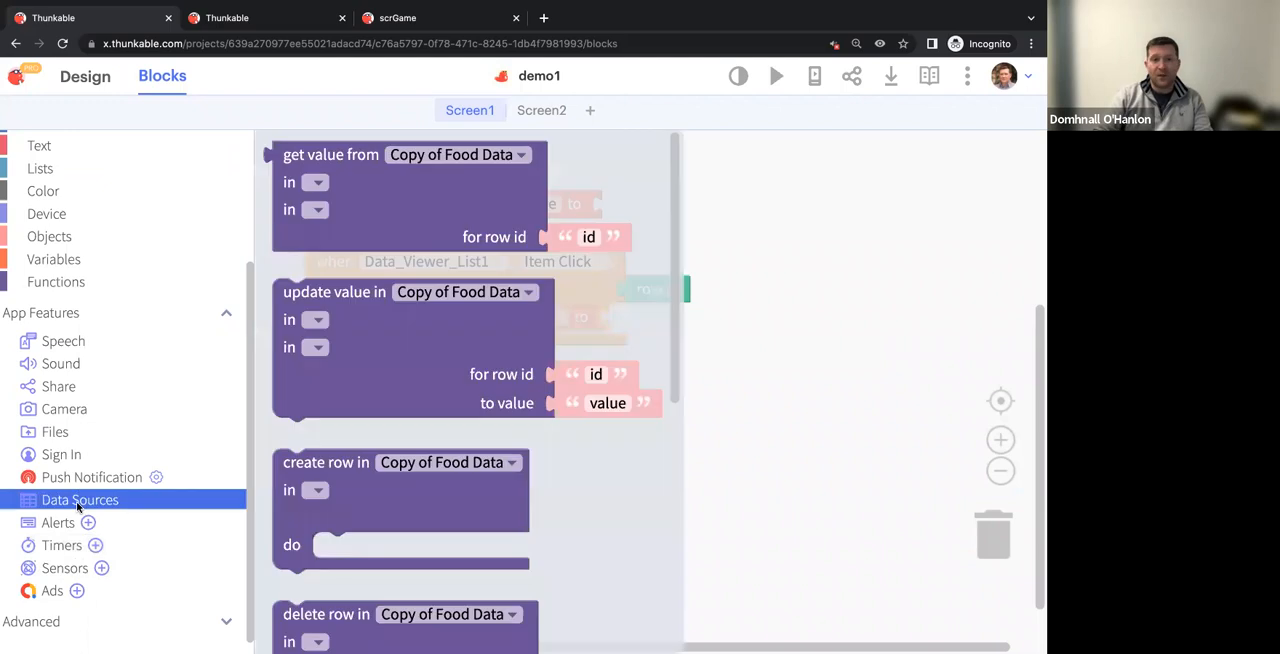
{"action": "left_click_drag", "start_coordinate": [381, 213], "coordinate": [700, 366]}
Configure the get value block to read the Answer column of Sheet1 in the Sushi Quiz data source
{"action": "left_click", "coordinate": [801, 318]}
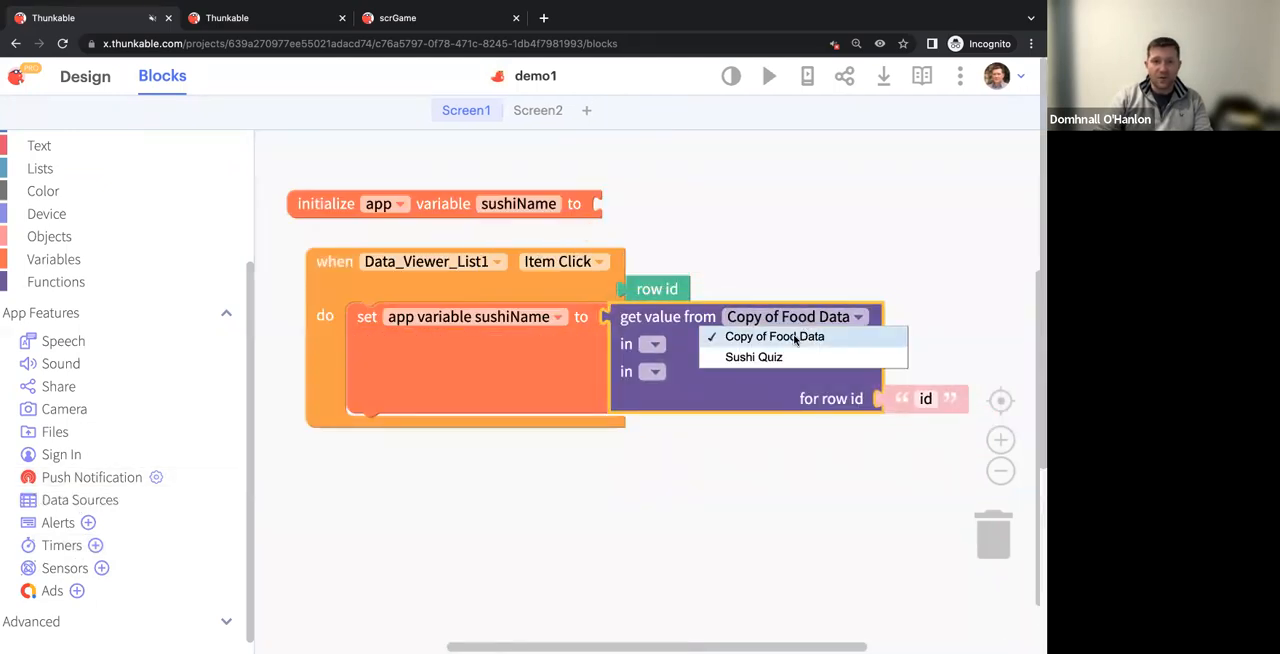
{"action": "left_click", "coordinate": [794, 354]}
{"action": "left_click", "coordinate": [683, 350]}
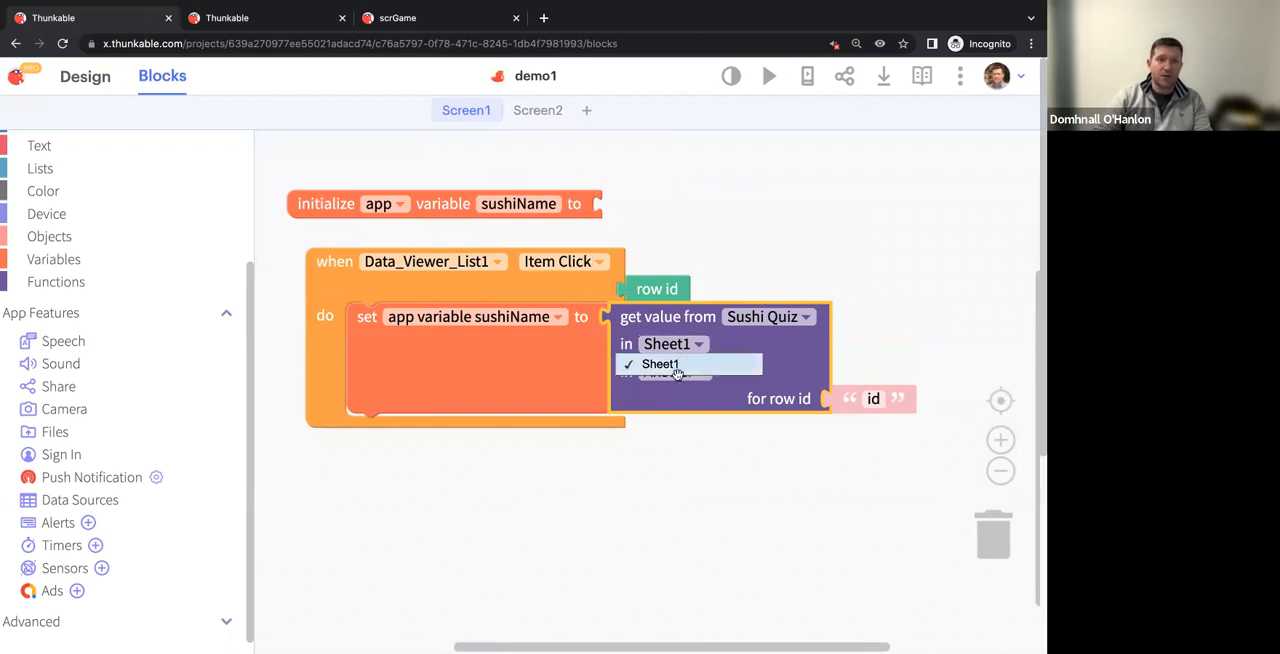
{"action": "left_click", "coordinate": [669, 366]}
{"action": "left_click", "coordinate": [675, 376]}
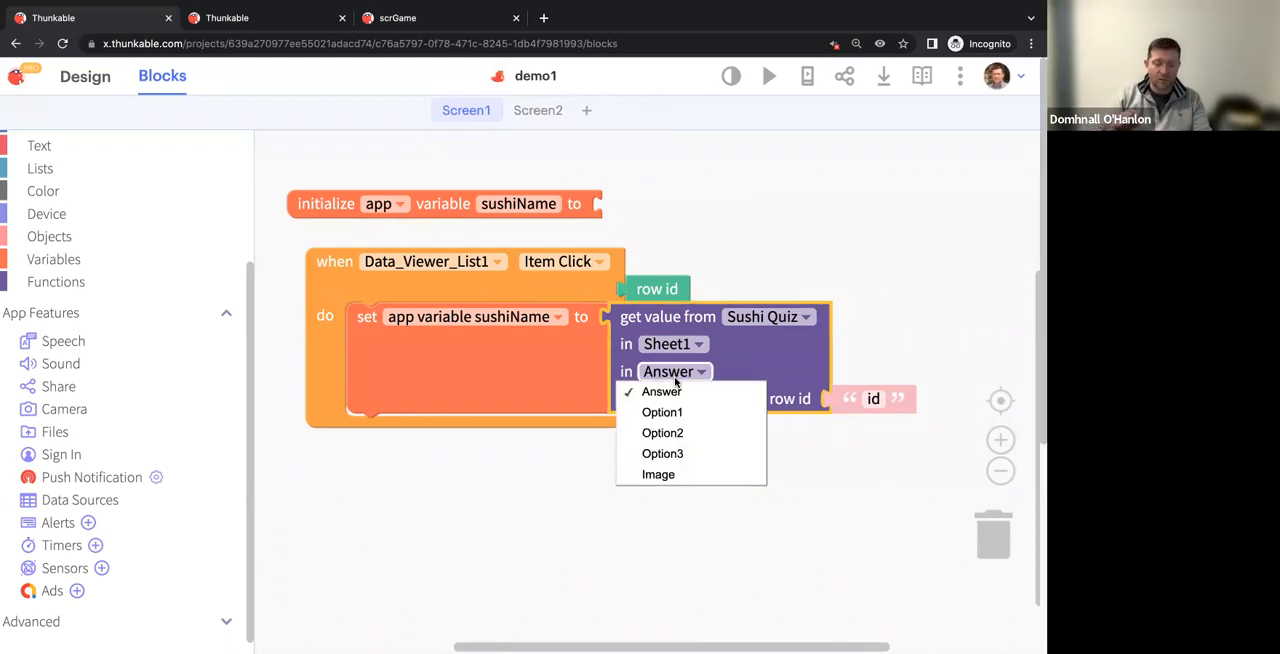
{"action": "left_click", "coordinate": [661, 395]}
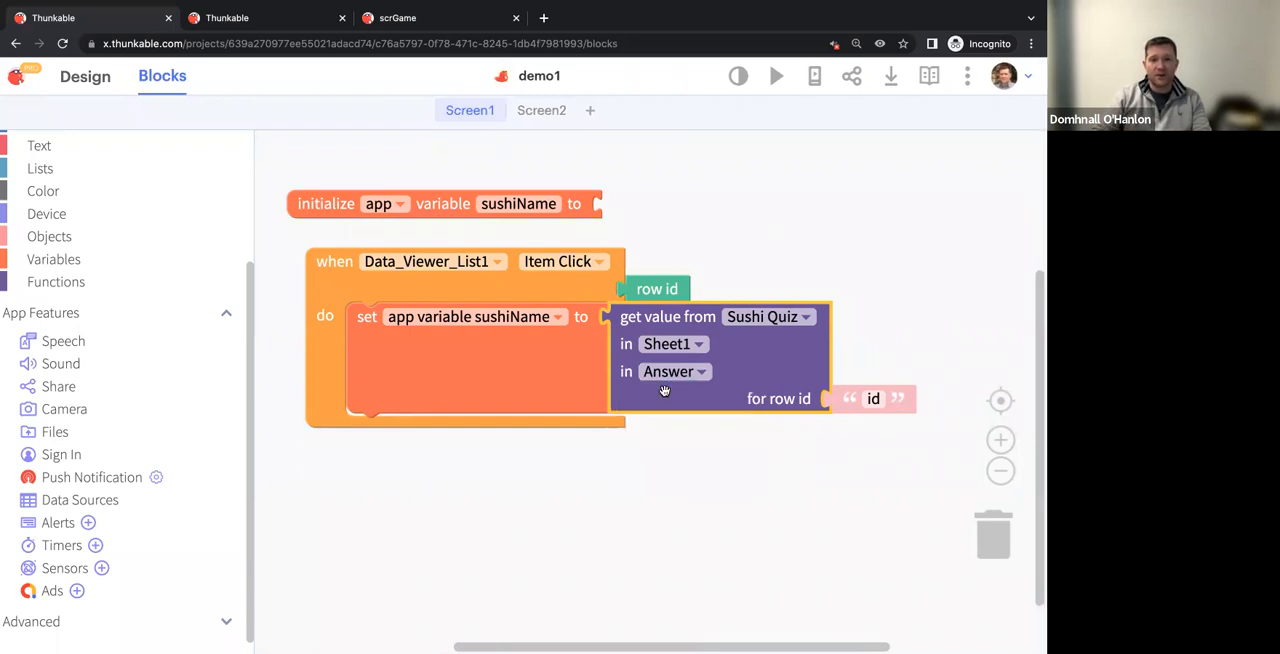
Replace the get value block's id text with the Item Click event's row id block
{"action": "left_click_drag", "start_coordinate": [765, 501], "coordinate": [740, 507]}
{"action": "left_click", "coordinate": [761, 409]}
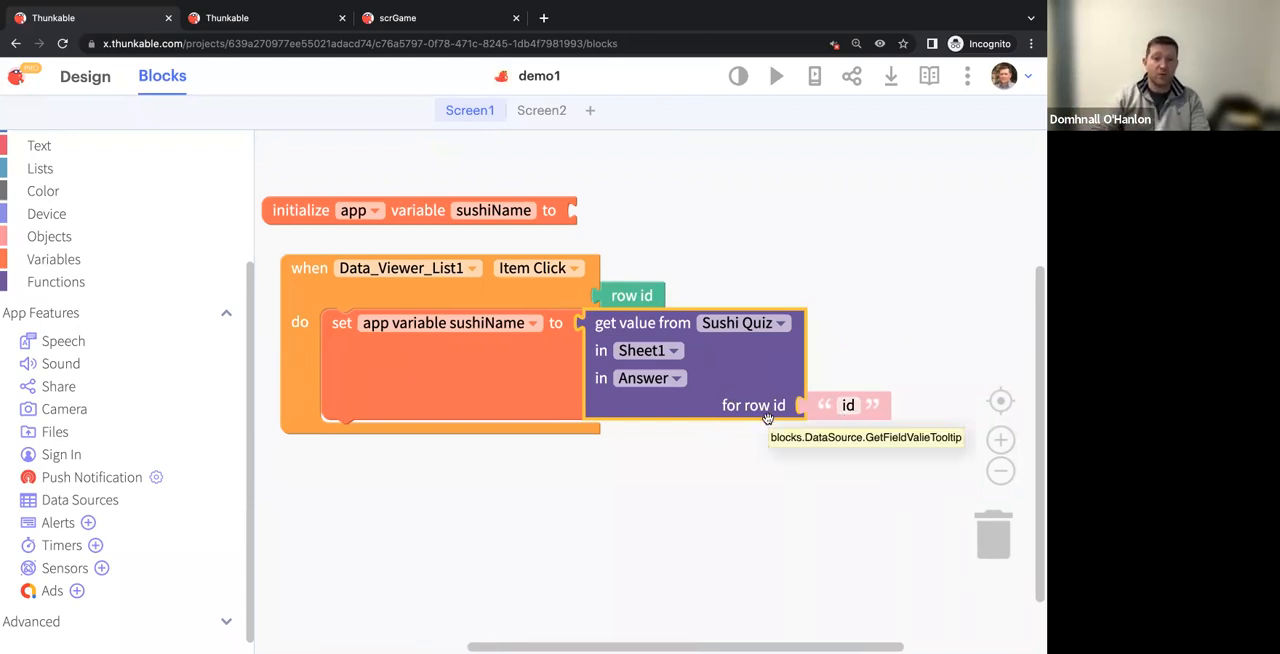
{"action": "left_click_drag", "start_coordinate": [645, 296], "coordinate": [846, 410]}
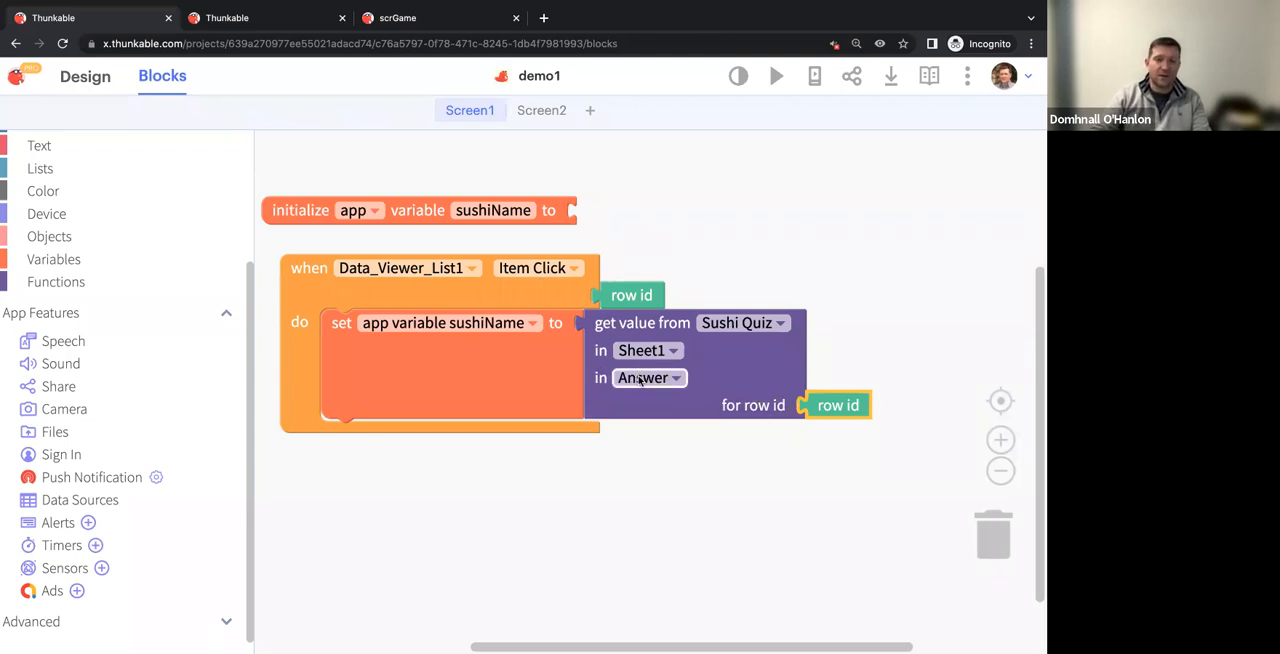
Add a navigate to block below the set variable block in the Item Click event and choose Screen2 as its target
{"action": "left_click", "coordinate": [417, 369]}
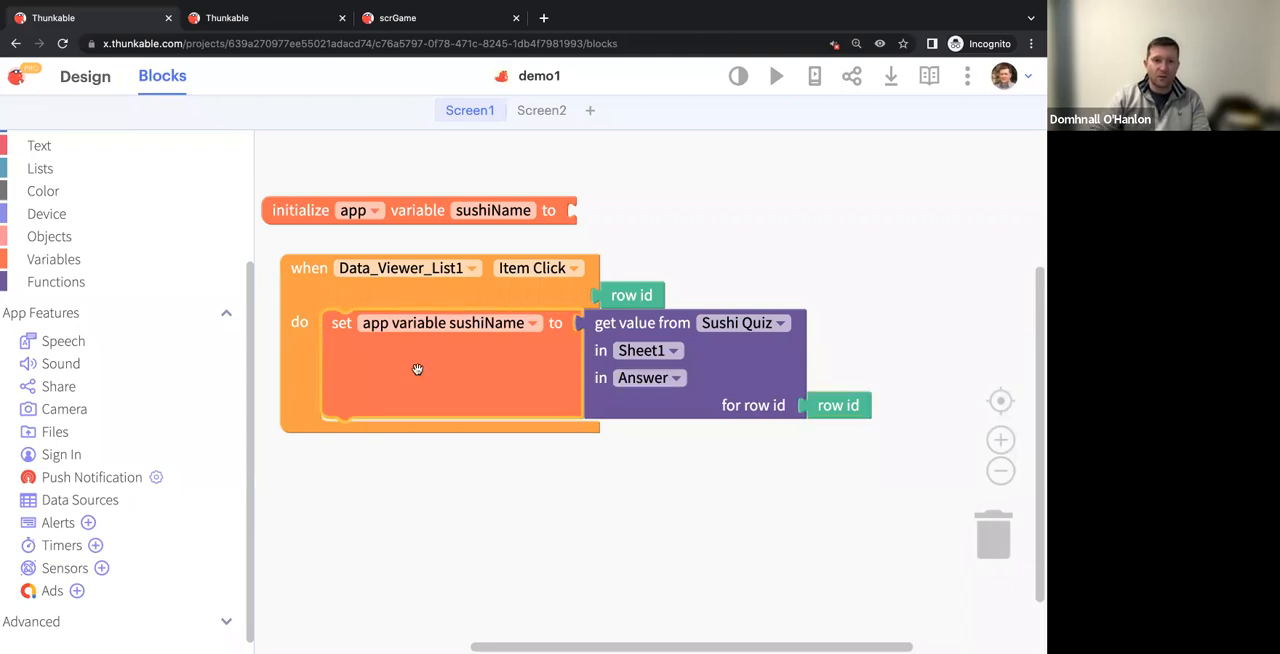
{"action": "scroll", "coordinate": [60, 230], "scroll_direction": "up", "scroll_amount": 3}
{"action": "left_click", "coordinate": [52, 256]}
{"action": "left_click_drag", "start_coordinate": [331, 171], "coordinate": [390, 450]}
{"action": "left_click", "coordinate": [470, 440]}
{"action": "left_click", "coordinate": [458, 481]}
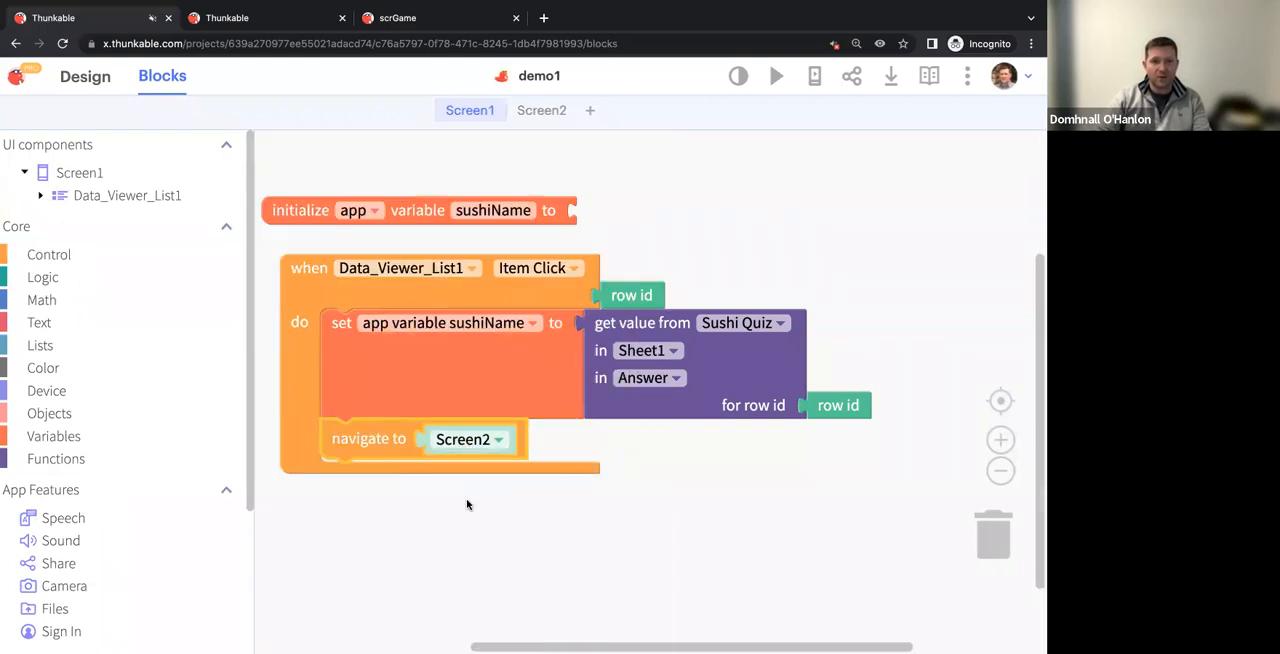
In Screen2's blocks, add a Screen2 Opens event below the Button1 Click event
{"action": "left_click", "coordinate": [542, 112]}
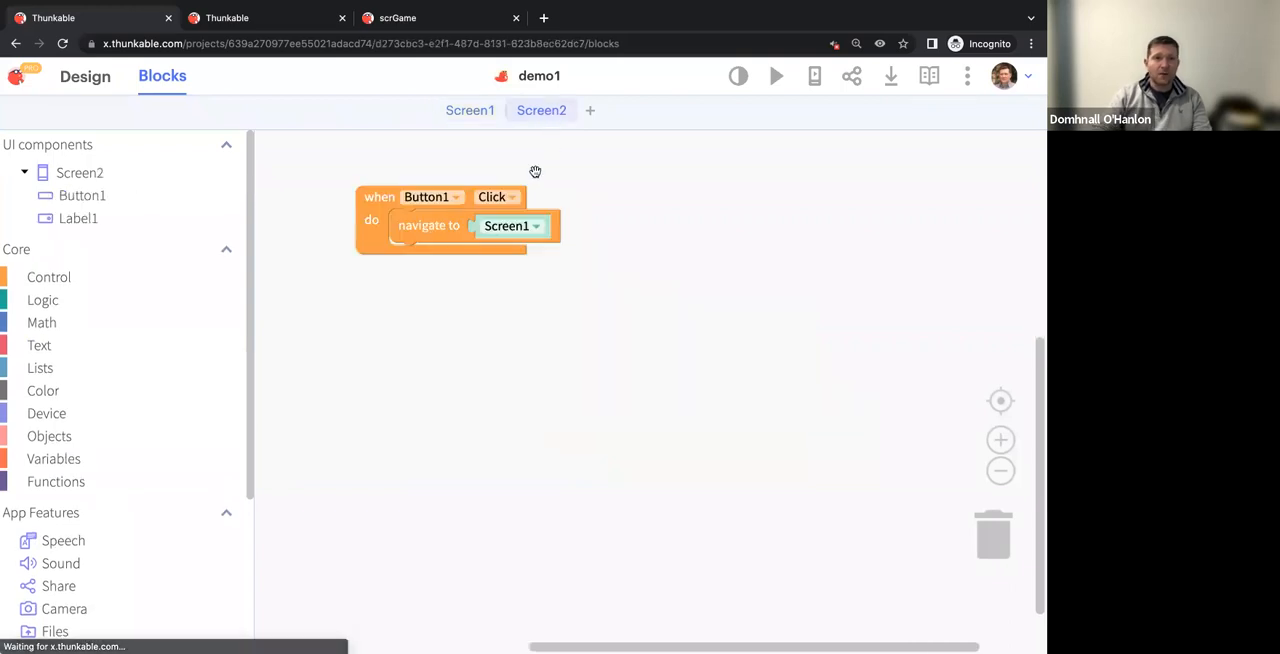
{"action": "left_click", "coordinate": [100, 174]}
{"action": "left_click_drag", "start_coordinate": [290, 152], "coordinate": [380, 331]}
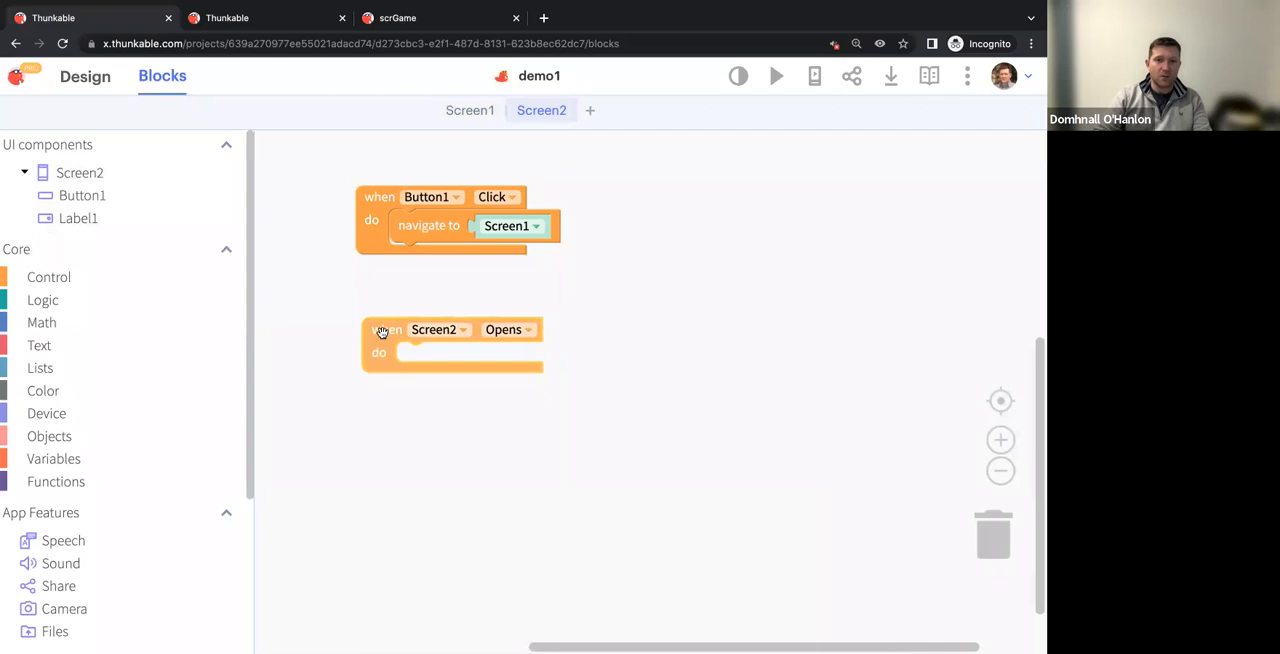
Inside the Screen2 Opens event, set Label1's Text to app variable sushiName
{"action": "left_click", "coordinate": [1000, 438]}
{"action": "left_click", "coordinate": [92, 216]}
{"action": "left_click_drag", "start_coordinate": [308, 258], "coordinate": [437, 360]}
{"action": "left_click", "coordinate": [89, 457]}
{"action": "left_click_drag", "start_coordinate": [310, 412], "coordinate": [660, 354]}
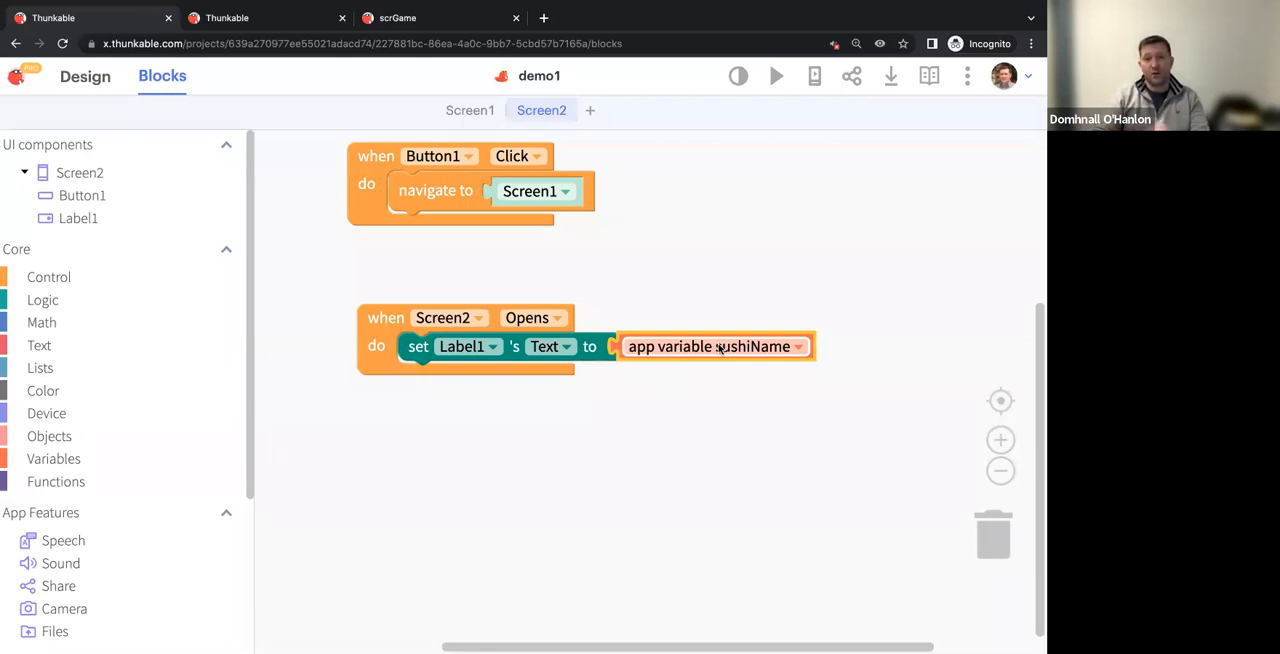
Run the web preview from Screen1, open the first sushi item's detail screen and return to the list
{"action": "left_click", "coordinate": [470, 111]}
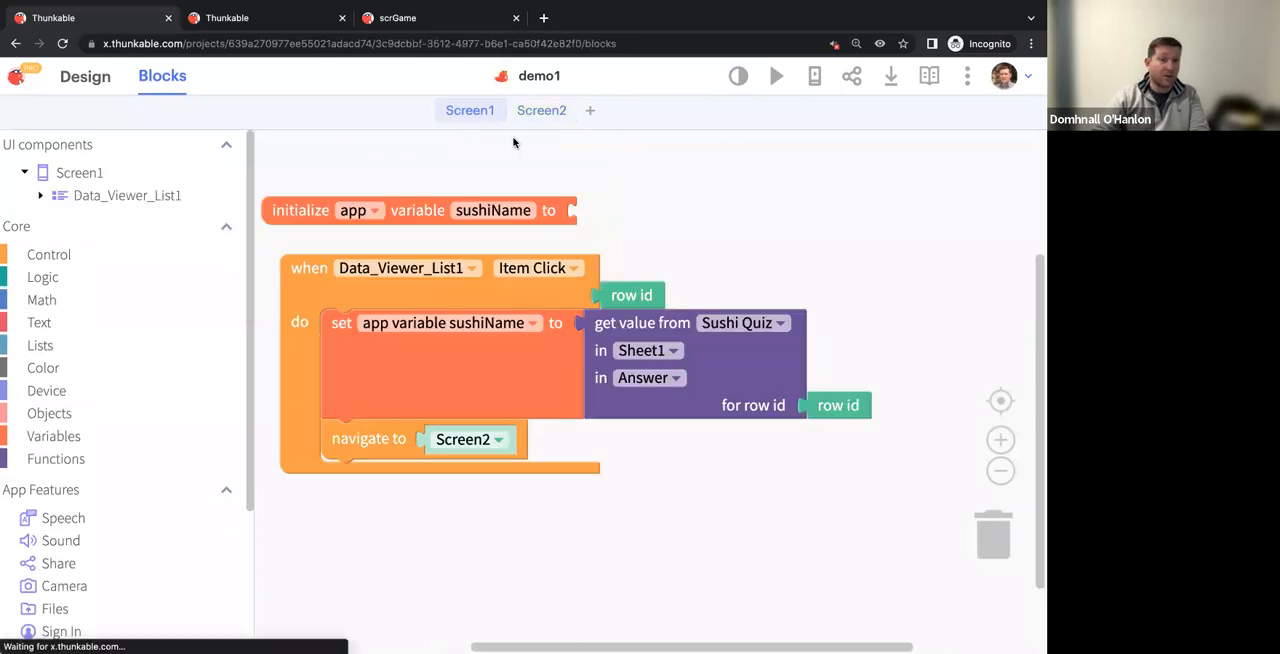
{"action": "left_click", "coordinate": [775, 77]}
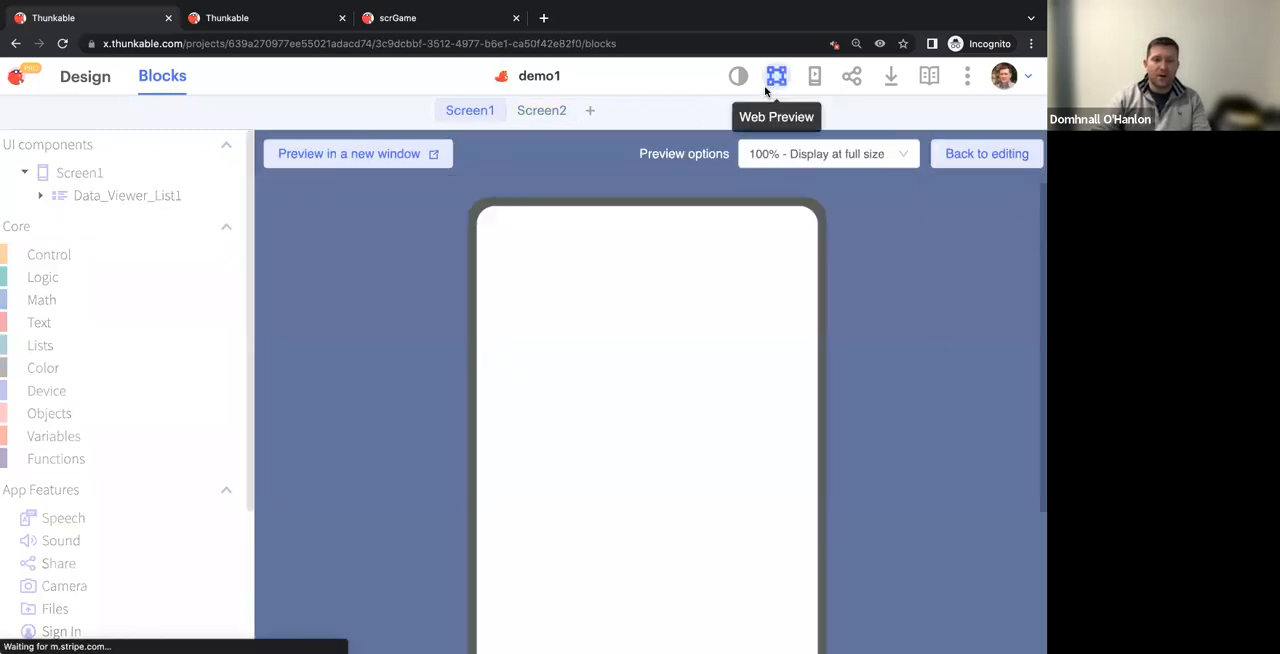
{"action": "scroll", "coordinate": [893, 348], "scroll_direction": "down", "scroll_amount": 1}
{"action": "left_click", "coordinate": [636, 291]}
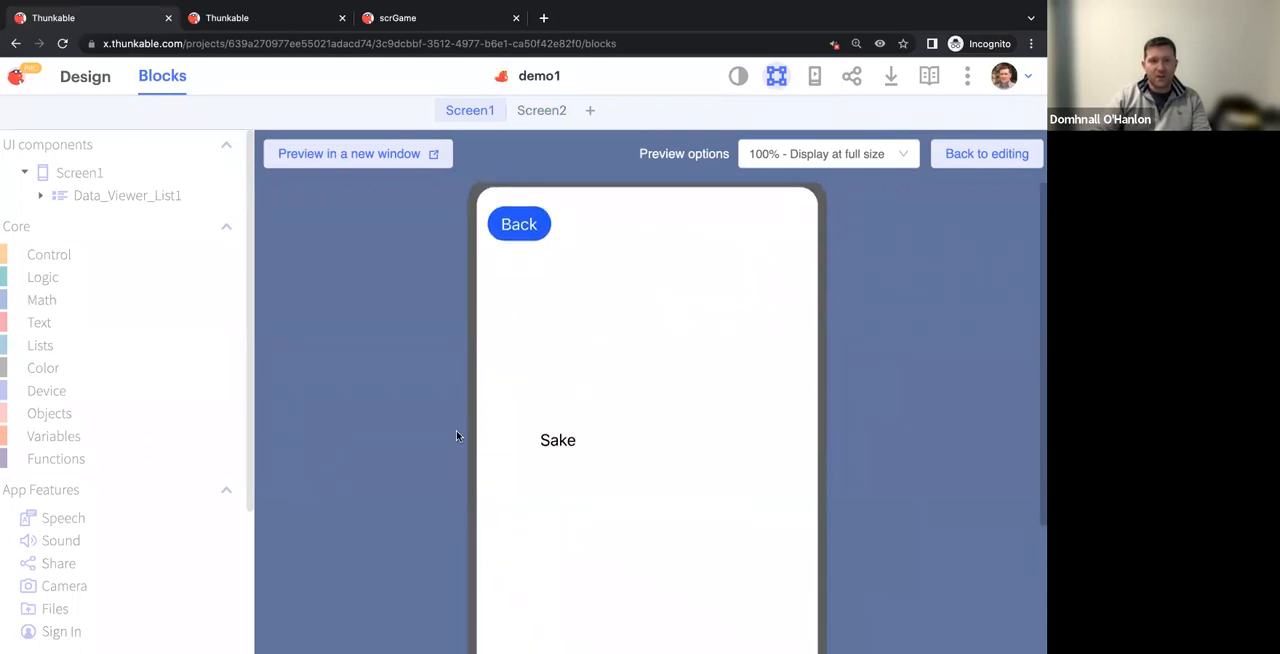
{"action": "left_click", "coordinate": [514, 223]}
Test the second and last sushi items in the preview, returning to the list after each one
{"action": "scroll", "coordinate": [597, 443], "scroll_direction": "down", "scroll_amount": 3}
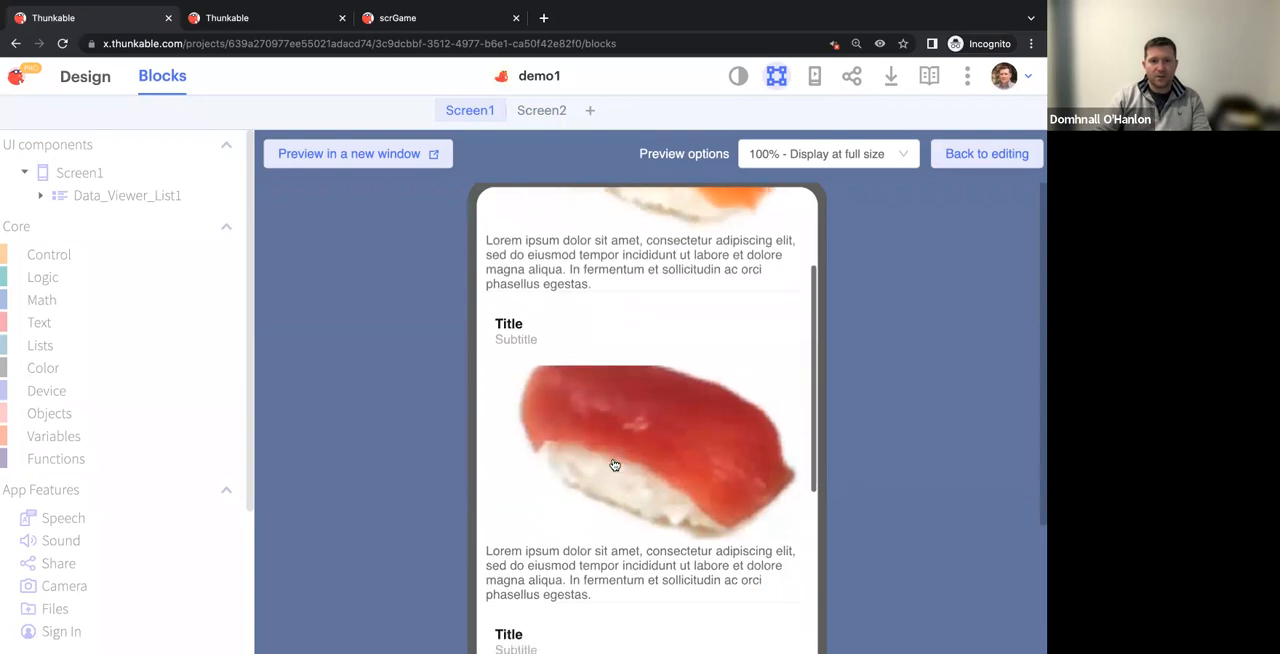
{"action": "left_click", "coordinate": [612, 461]}
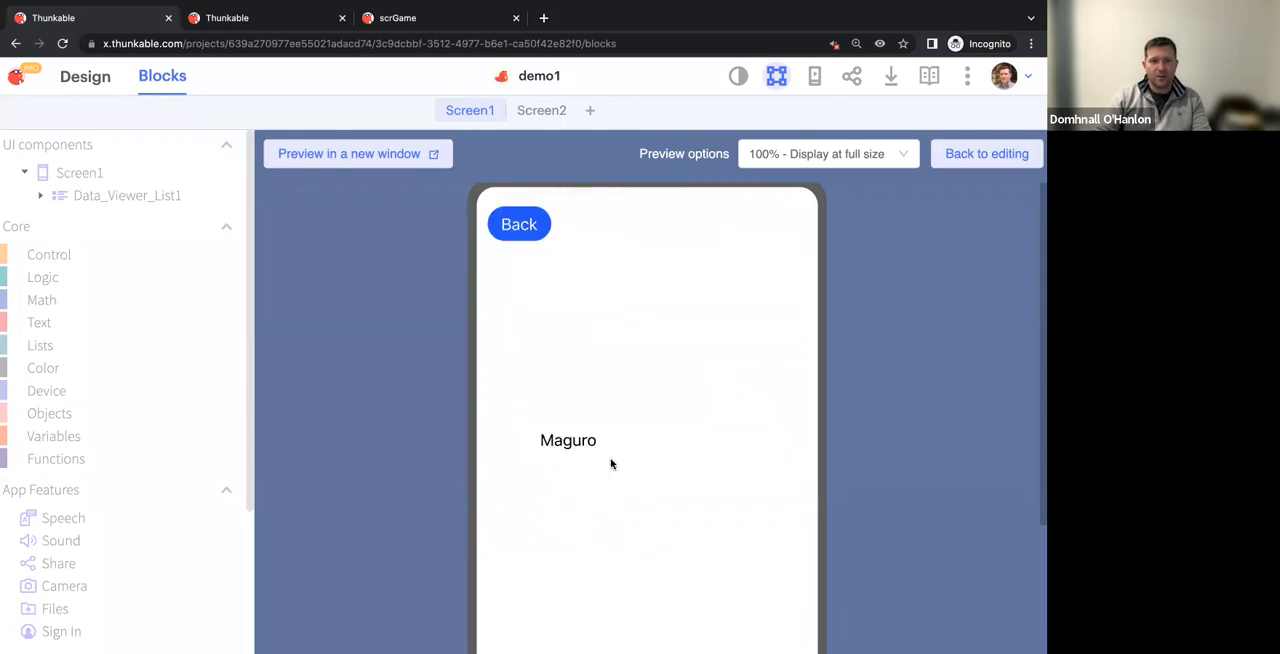
{"action": "left_click", "coordinate": [520, 224]}
{"action": "scroll", "coordinate": [637, 331], "scroll_direction": "down", "scroll_amount": 2}
{"action": "scroll", "coordinate": [641, 330], "scroll_direction": "down", "scroll_amount": 5}
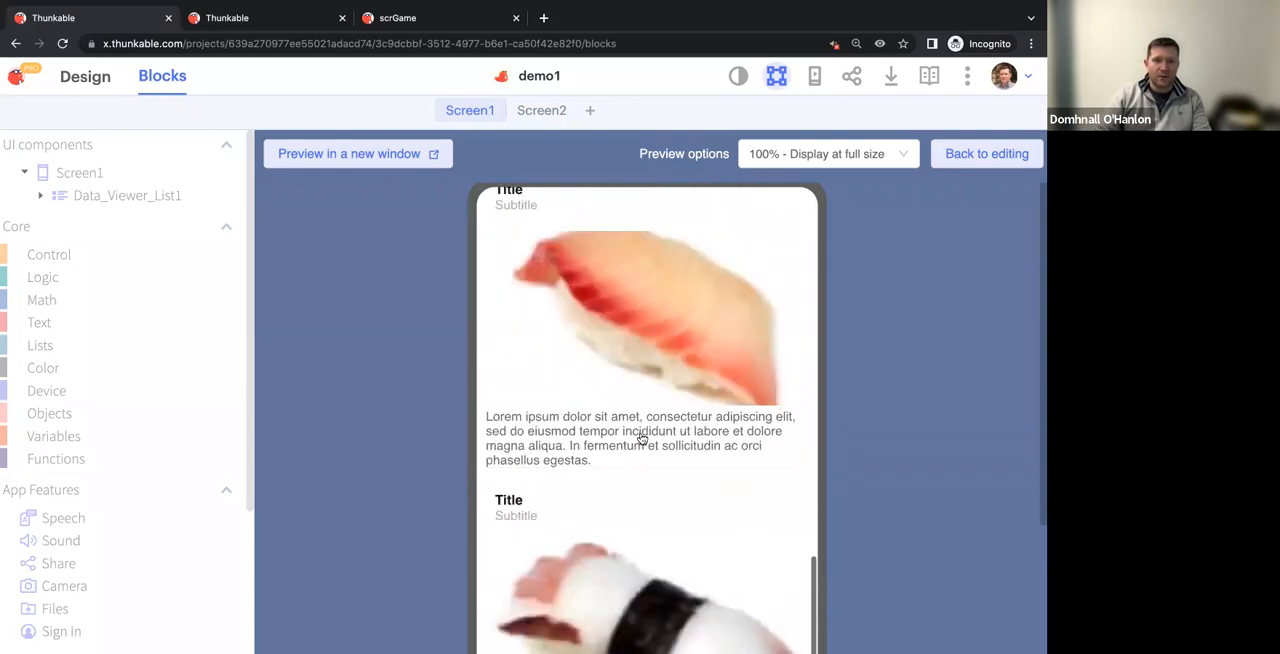
{"action": "left_click", "coordinate": [644, 482]}
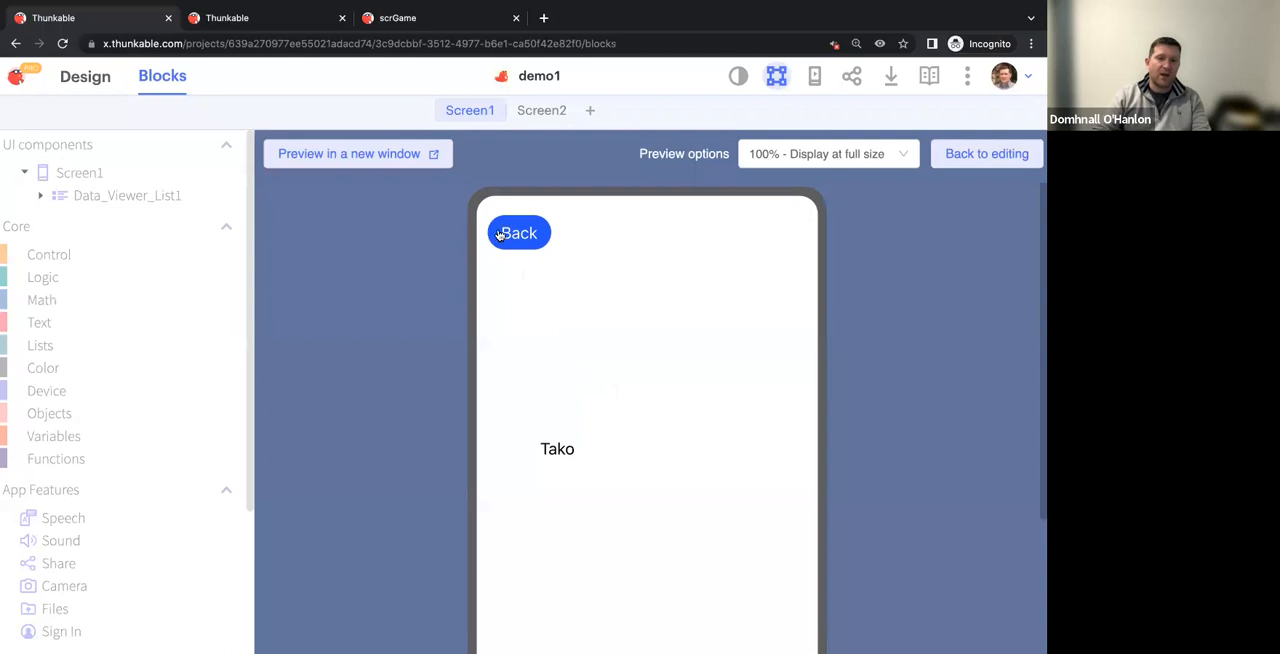
{"action": "left_click", "coordinate": [503, 236]}
{"action": "scroll", "coordinate": [600, 303], "scroll_direction": "down", "scroll_amount": 10}
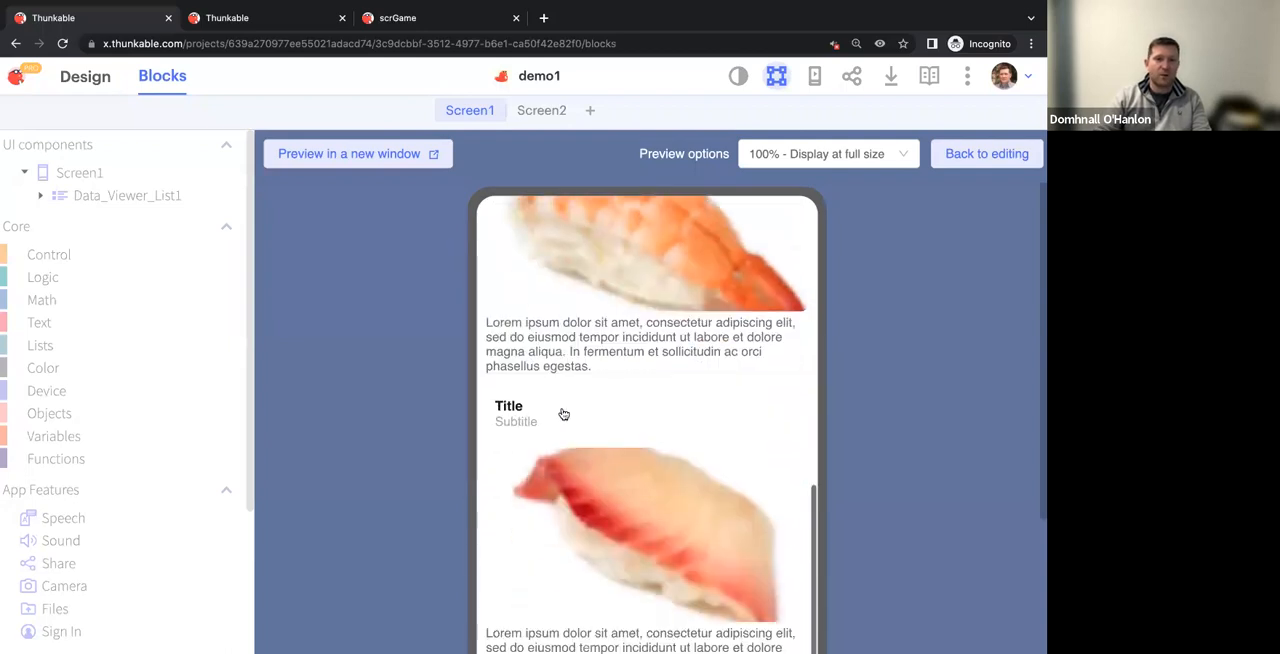
Open the first sushi item in the preview again, check its detail screen and return to editing
{"action": "scroll", "coordinate": [592, 390], "scroll_direction": "up", "scroll_amount": 5}
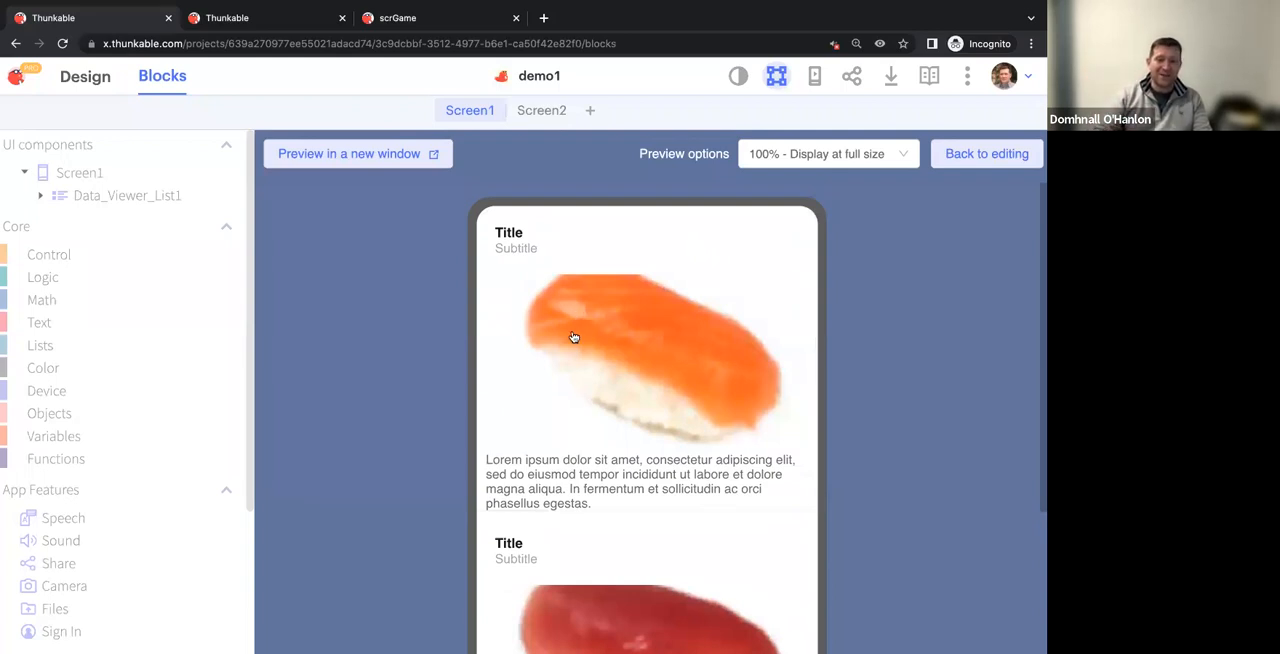
{"action": "left_click", "coordinate": [608, 380]}
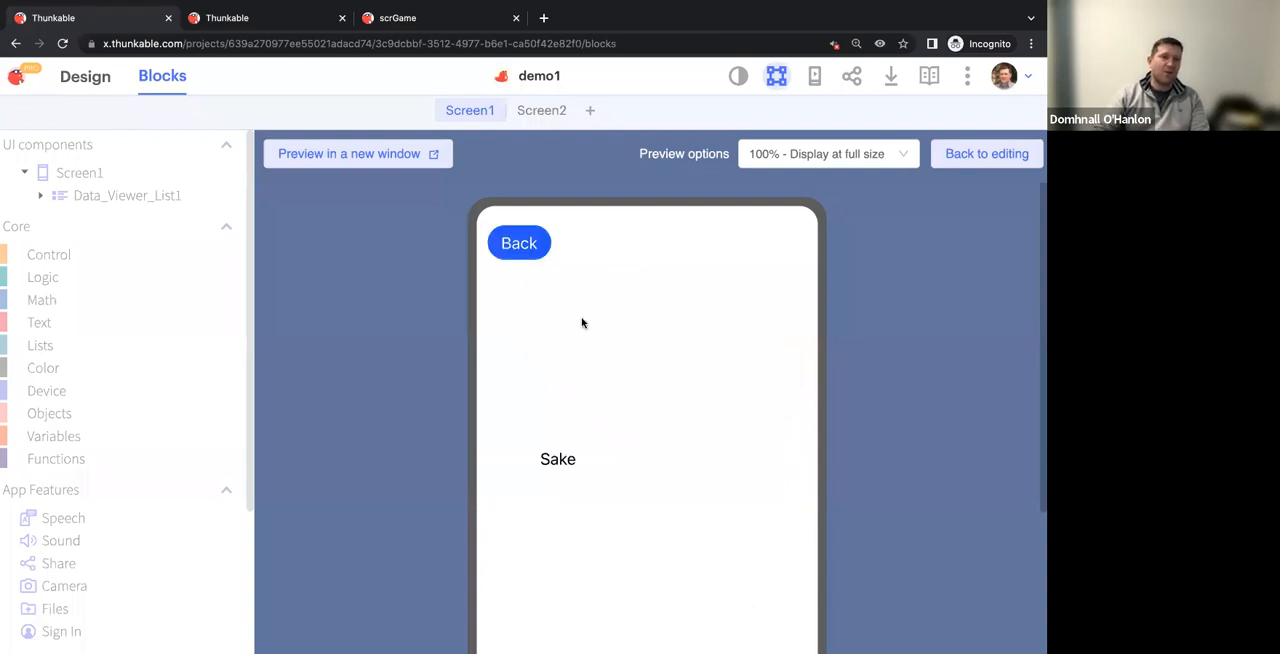
{"action": "scroll", "coordinate": [620, 442], "scroll_direction": "down", "scroll_amount": 1}
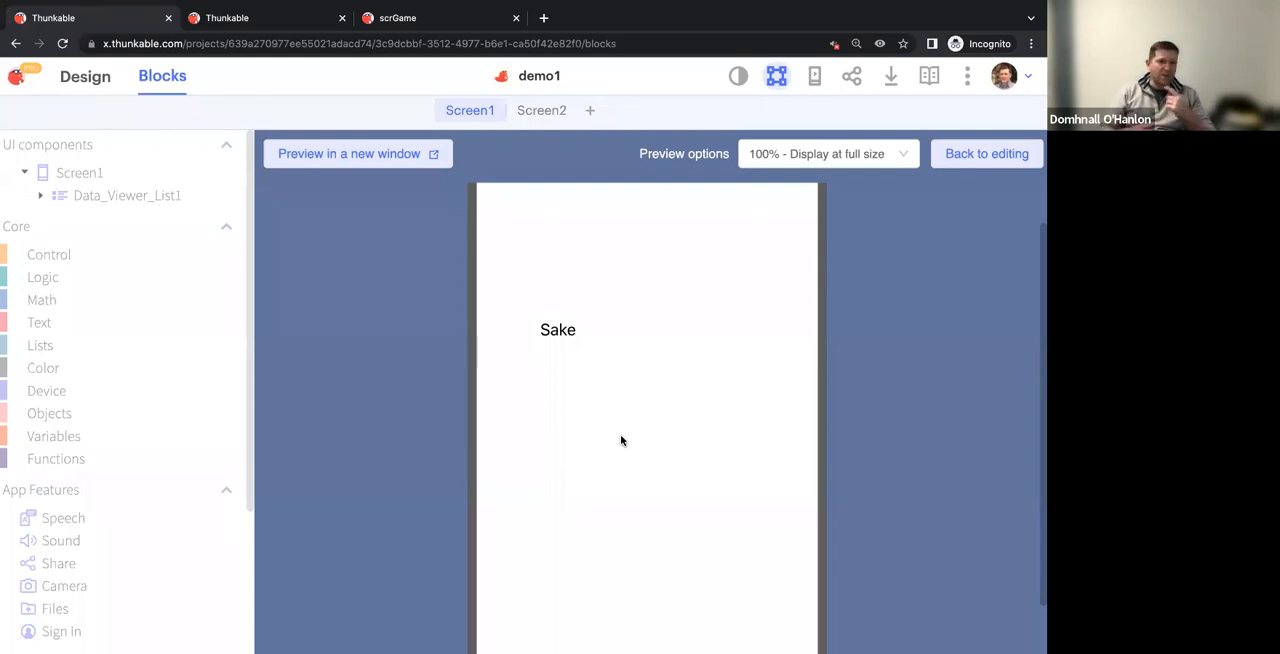
{"action": "left_click", "coordinate": [982, 153]}
In the design view, examine the Sushi Quiz data source's Sheet1 table and close it
{"action": "left_click", "coordinate": [85, 76]}
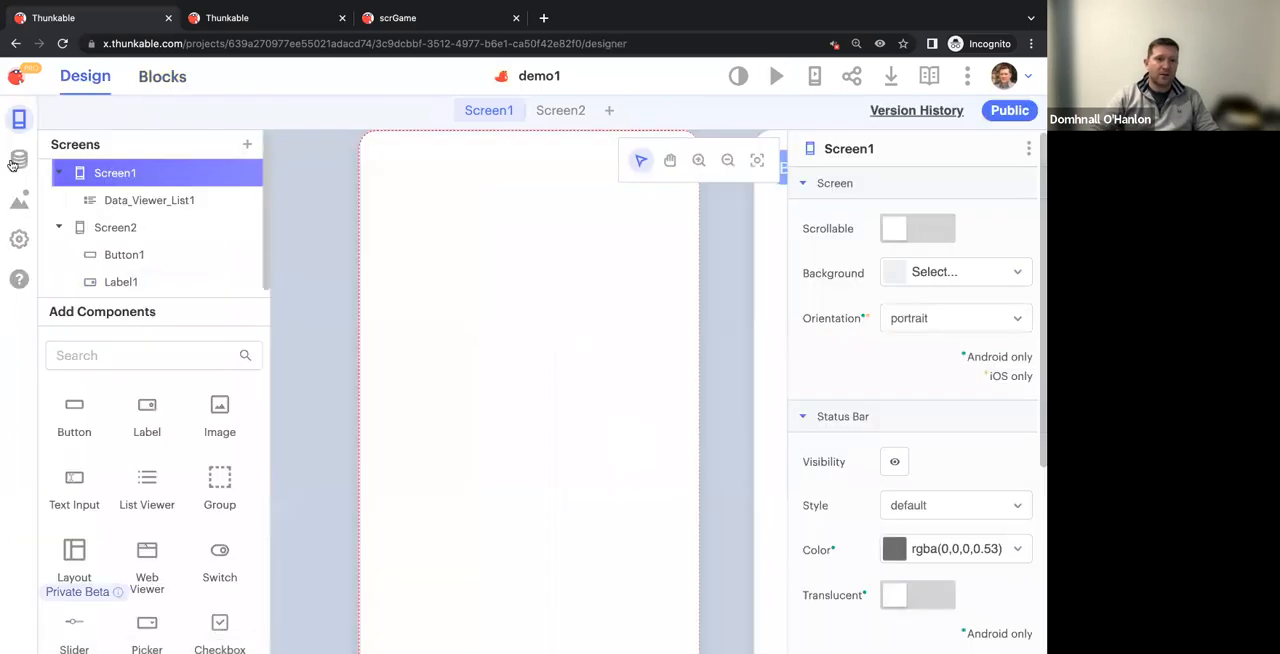
{"action": "left_click", "coordinate": [19, 159]}
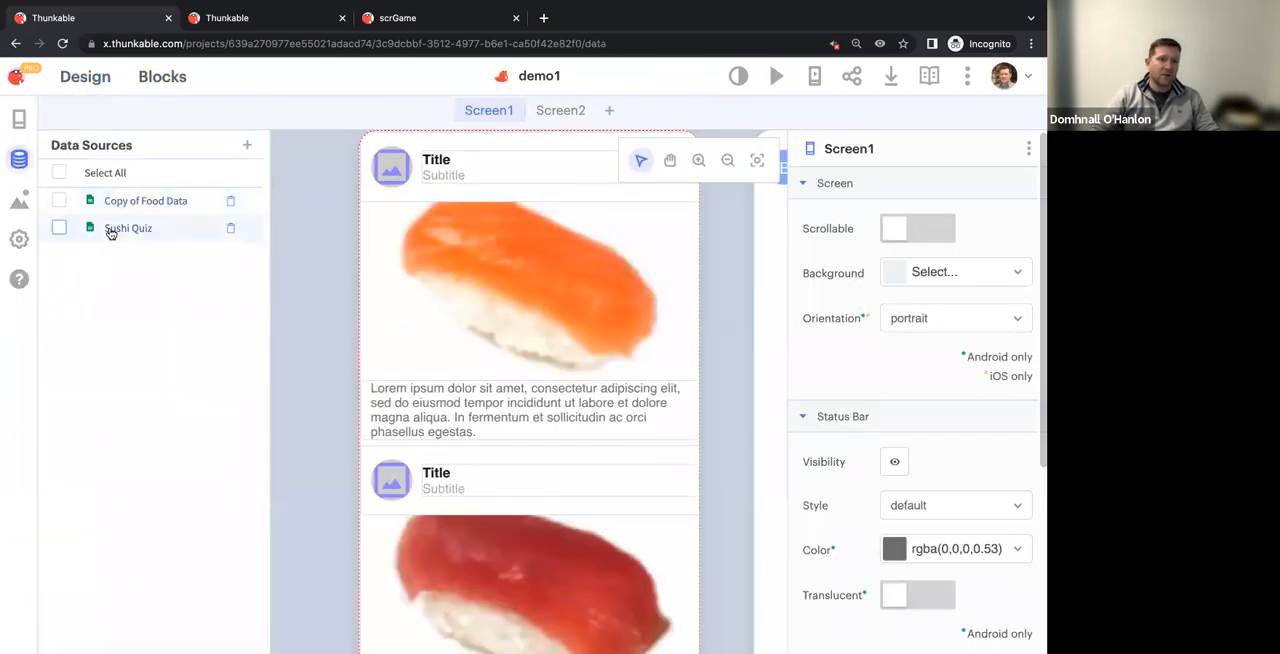
{"action": "left_click", "coordinate": [112, 228]}
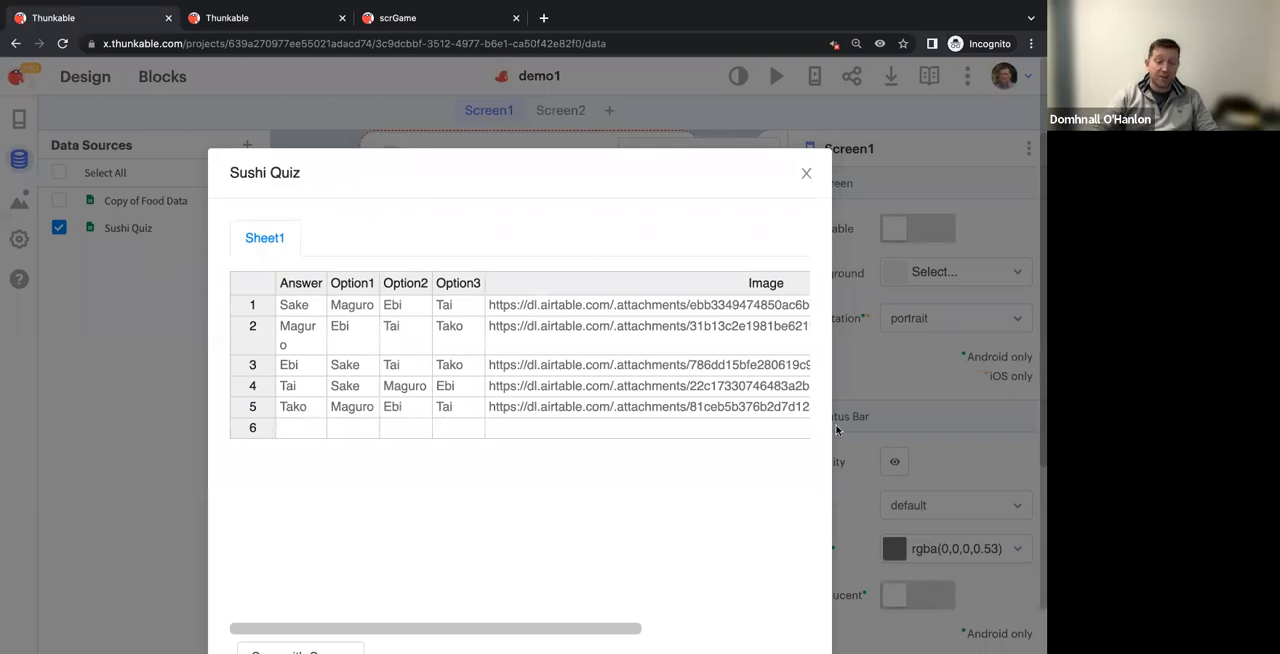
{"action": "left_click", "coordinate": [806, 174]}
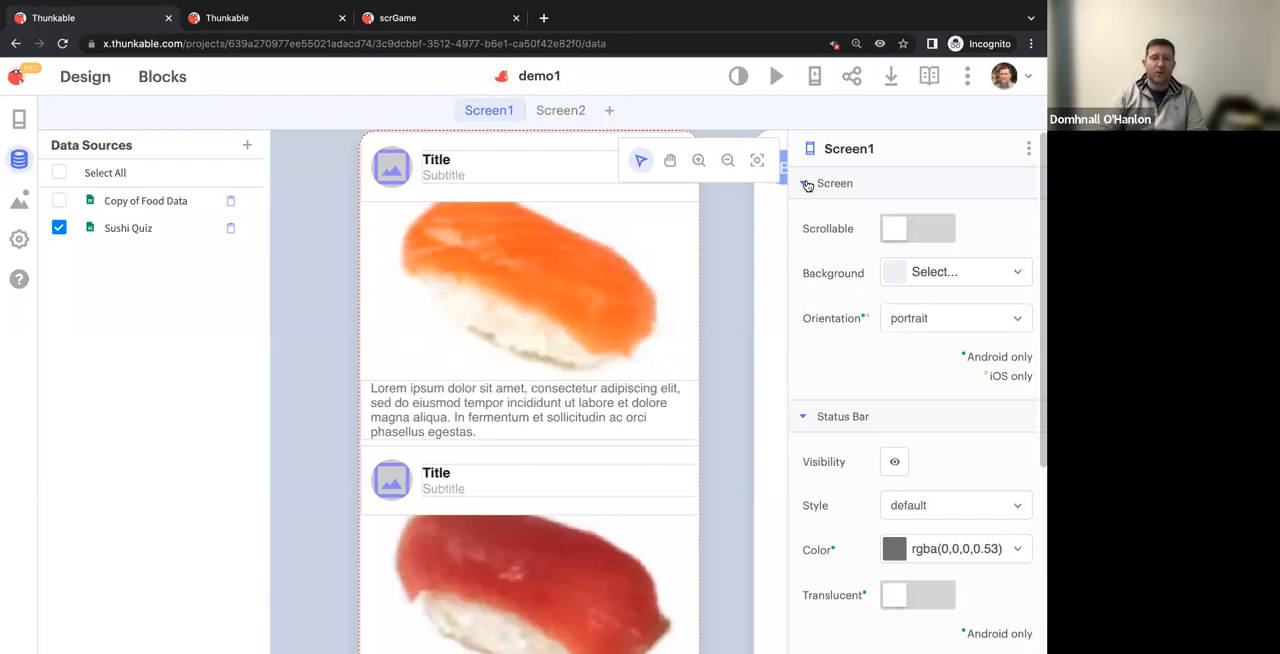
Set Screen2's background fill to a light pink with RGB values 250, 210, 214
{"action": "scroll", "coordinate": [422, 325], "scroll_direction": "right", "scroll_amount": 3}
{"action": "scroll", "coordinate": [422, 330], "scroll_direction": "up", "scroll_amount": 1}
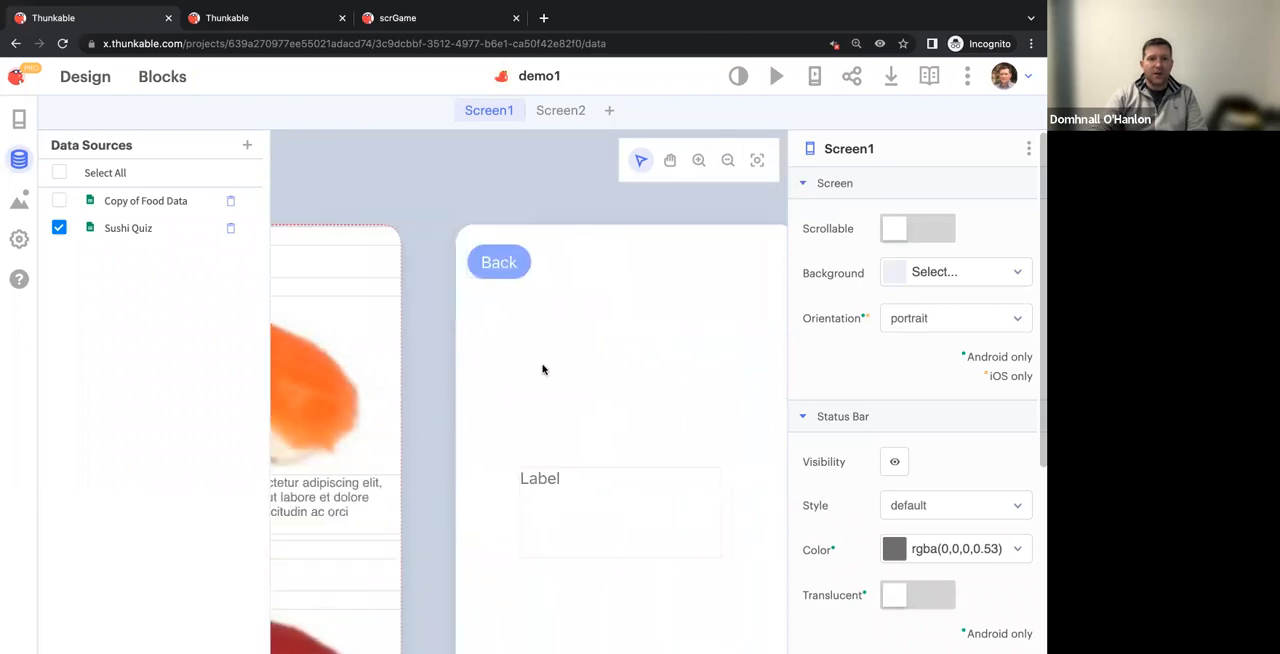
{"action": "left_click", "coordinate": [591, 334]}
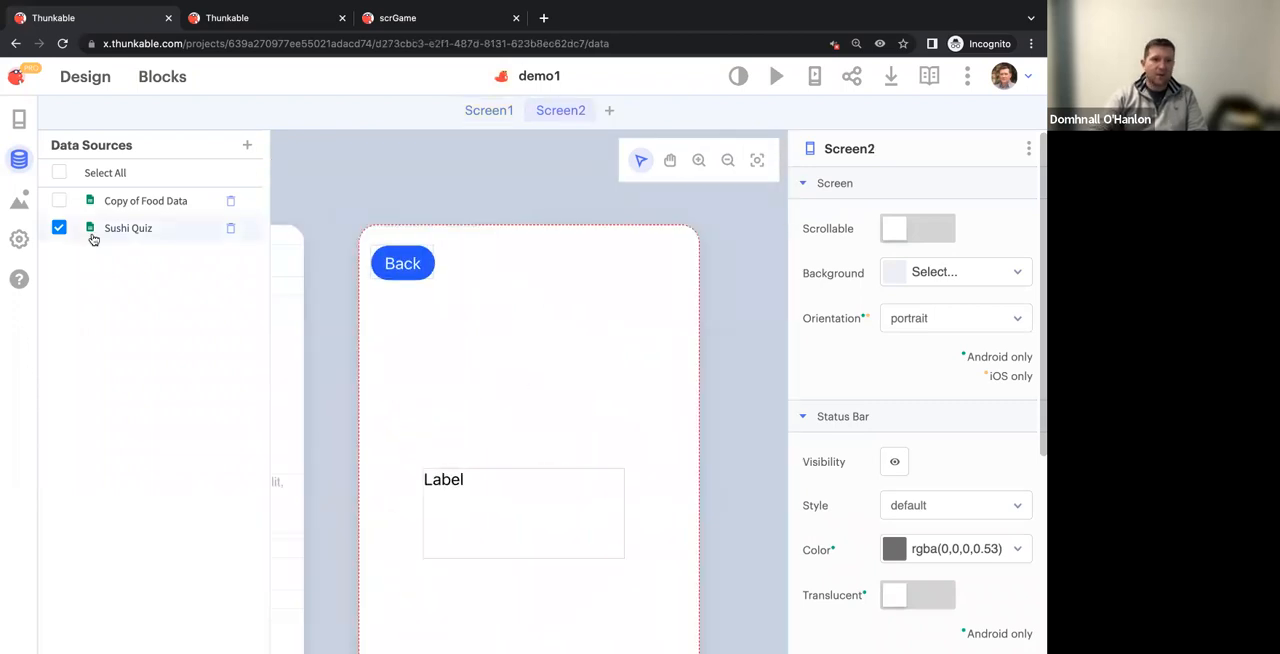
{"action": "left_click", "coordinate": [928, 276]}
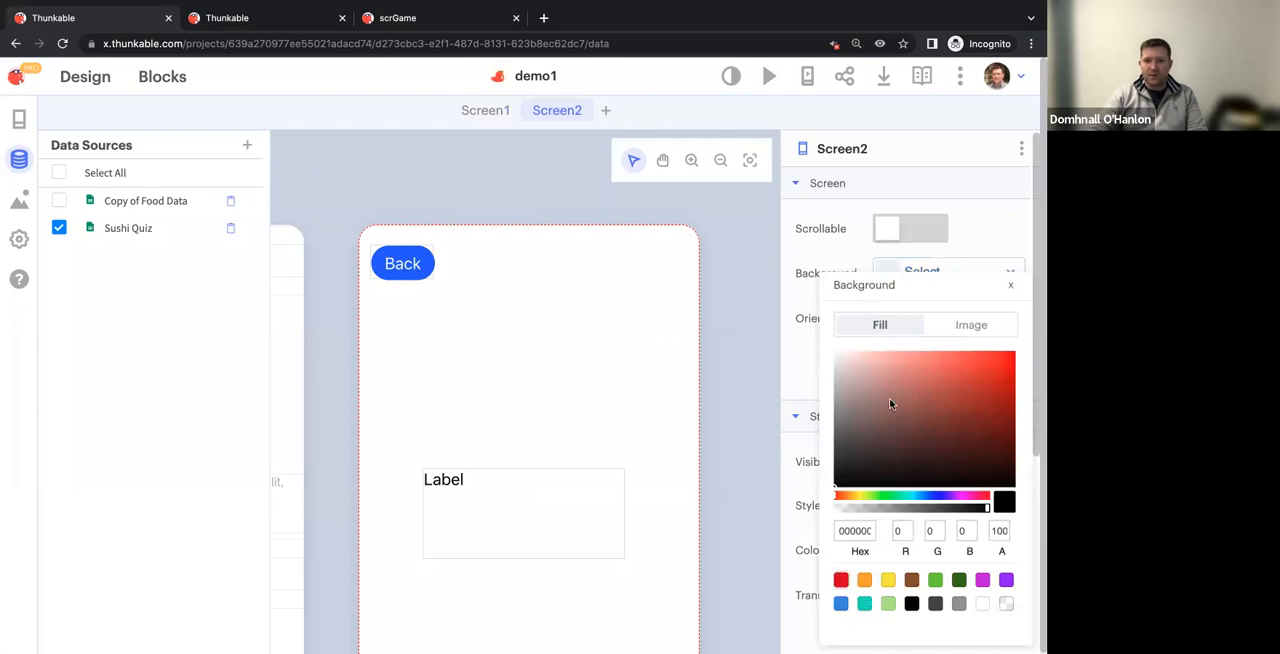
{"action": "left_click", "coordinate": [841, 580]}
{"action": "left_click_drag", "start_coordinate": [872, 388], "coordinate": [854, 351]}
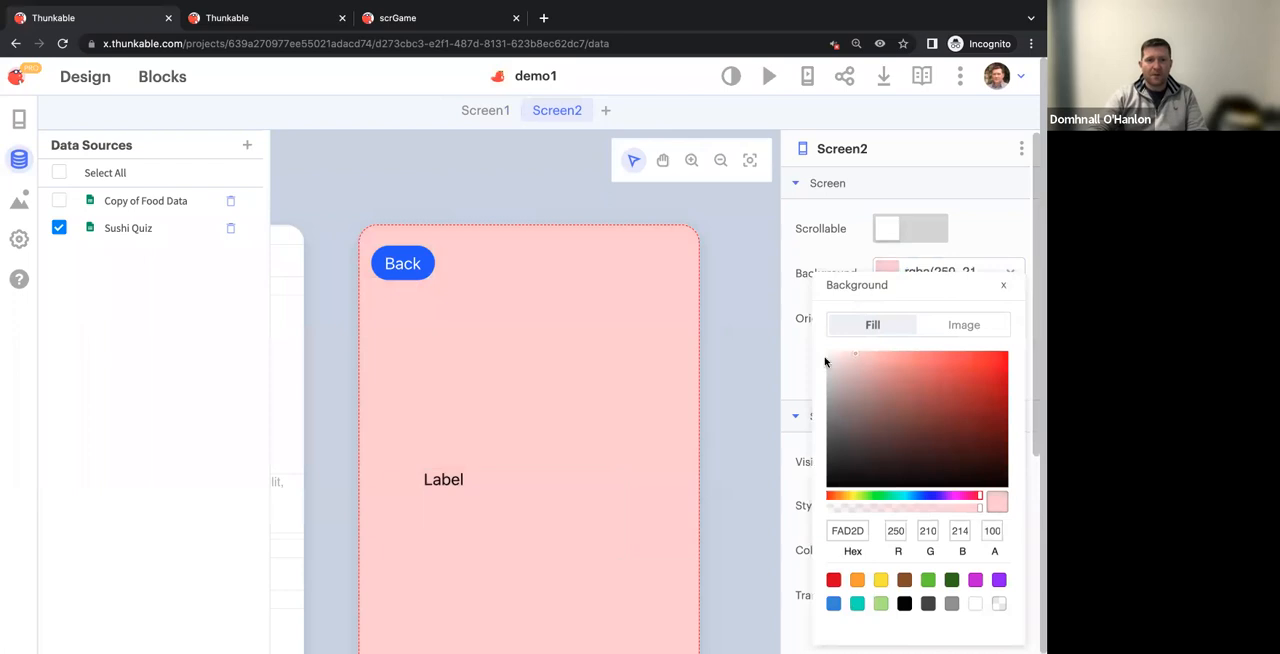
{"action": "left_click", "coordinate": [557, 428]}
{"action": "scroll", "coordinate": [555, 430], "scroll_direction": "down", "scroll_amount": 2}
{"action": "left_click", "coordinate": [555, 430]}
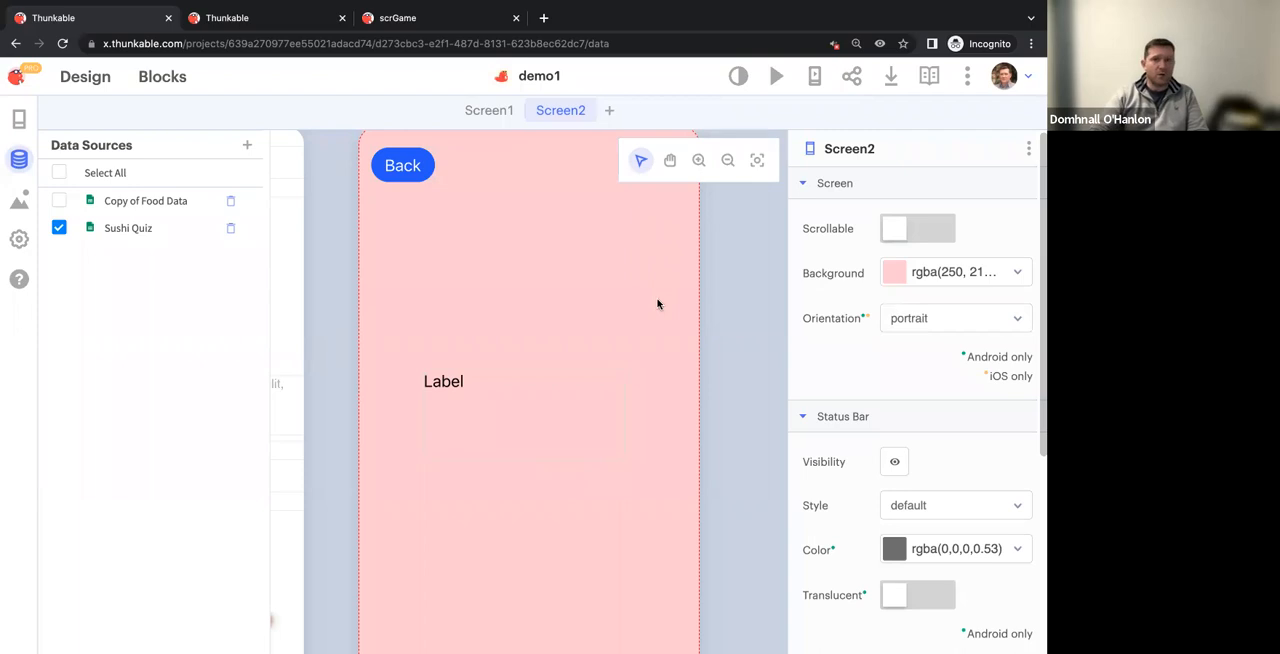
Save Screen2 to My Screens under the name hibi
{"action": "left_click", "coordinate": [1031, 149]}
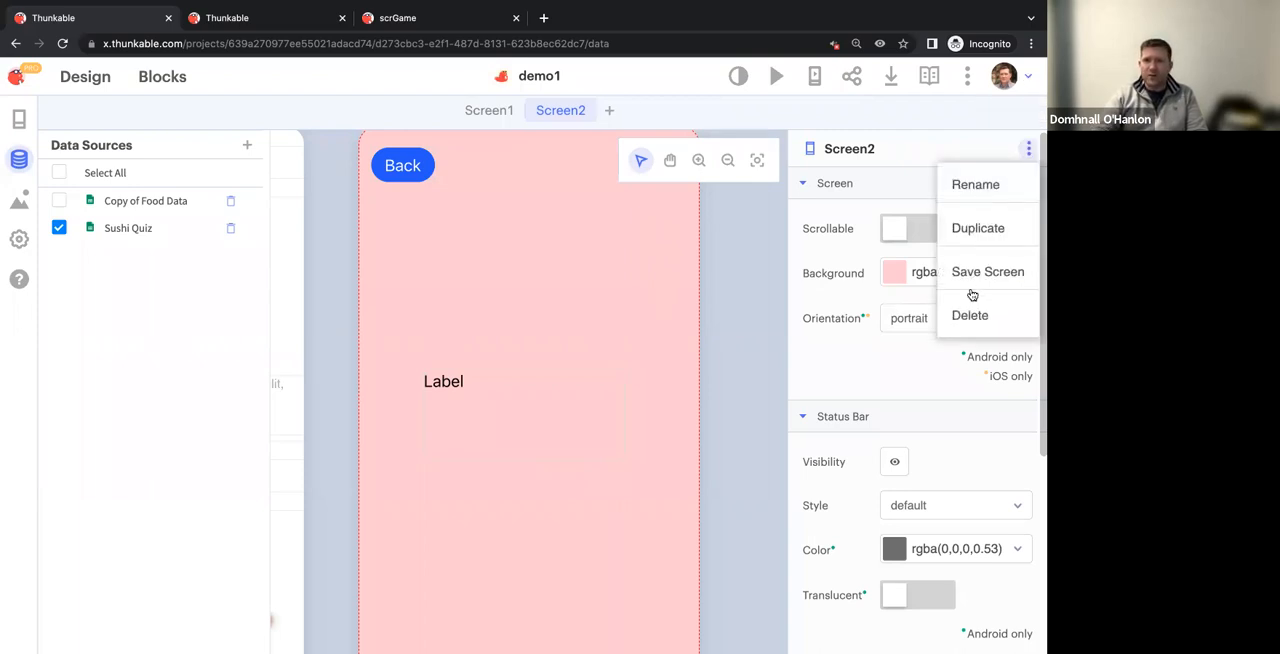
{"action": "left_click", "coordinate": [966, 274]}
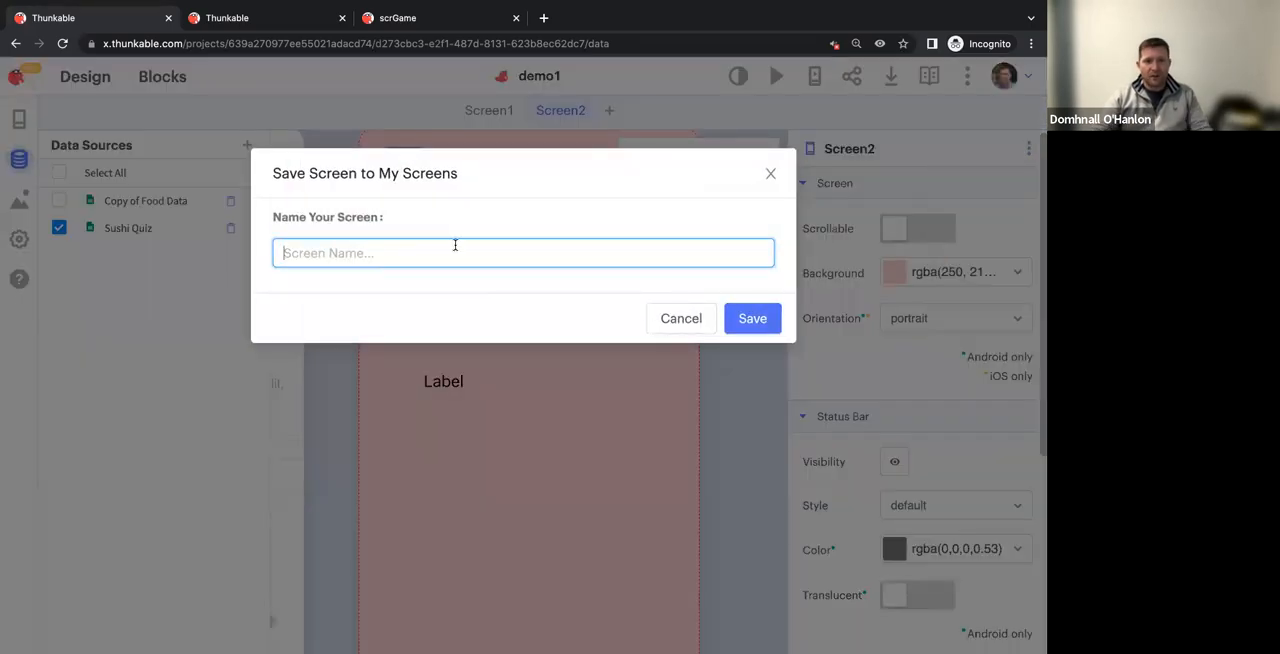
{"action": "type", "text": "hibi"}
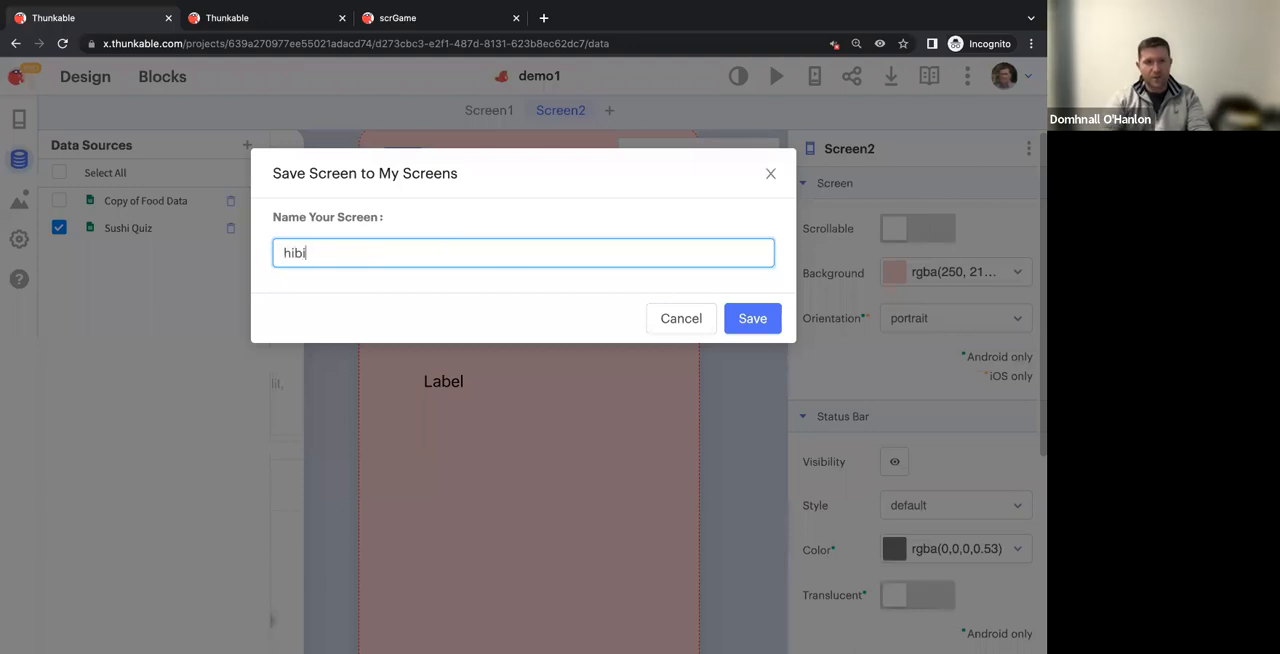
{"action": "left_click", "coordinate": [753, 318]}
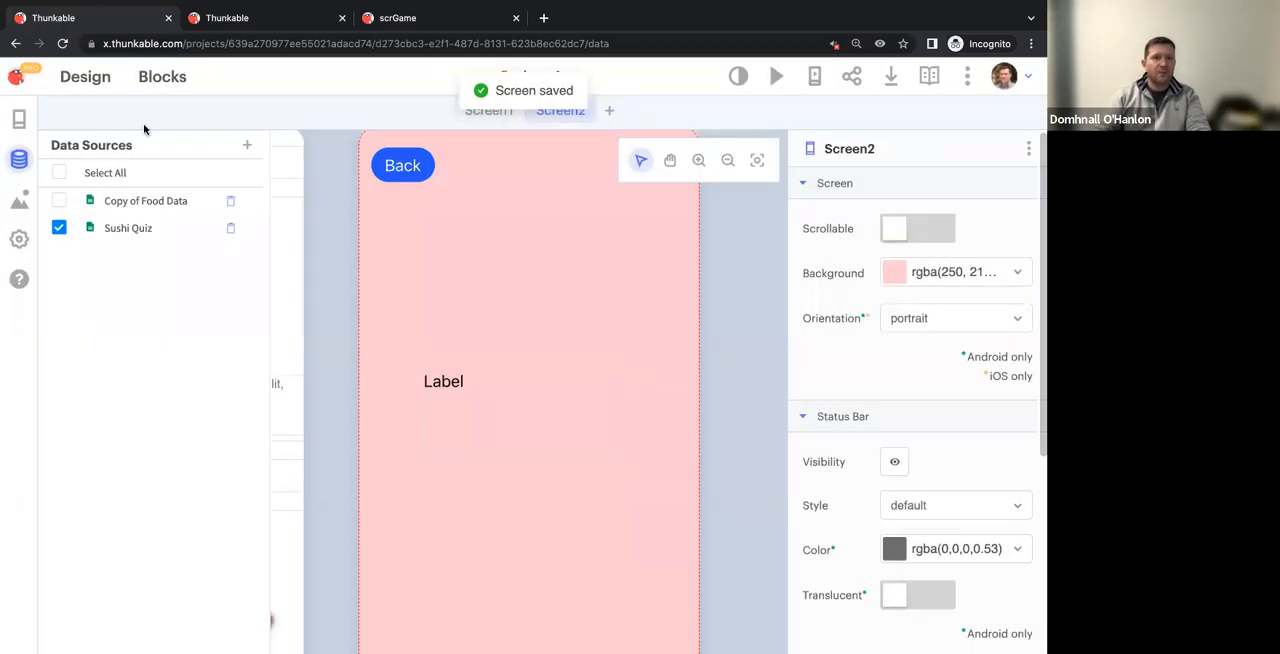
Open the 100 Days HIBI project and add a copy of the saved hibi screen to it
{"action": "left_click", "coordinate": [17, 82]}
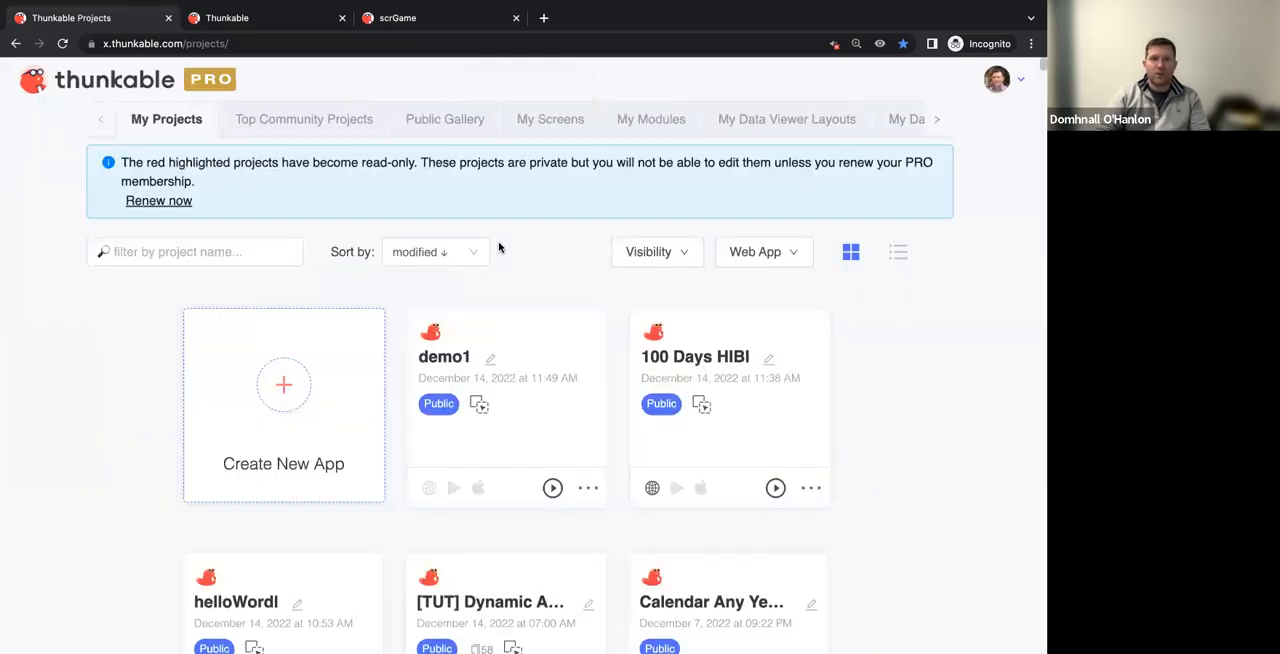
{"action": "left_click", "coordinate": [764, 440]}
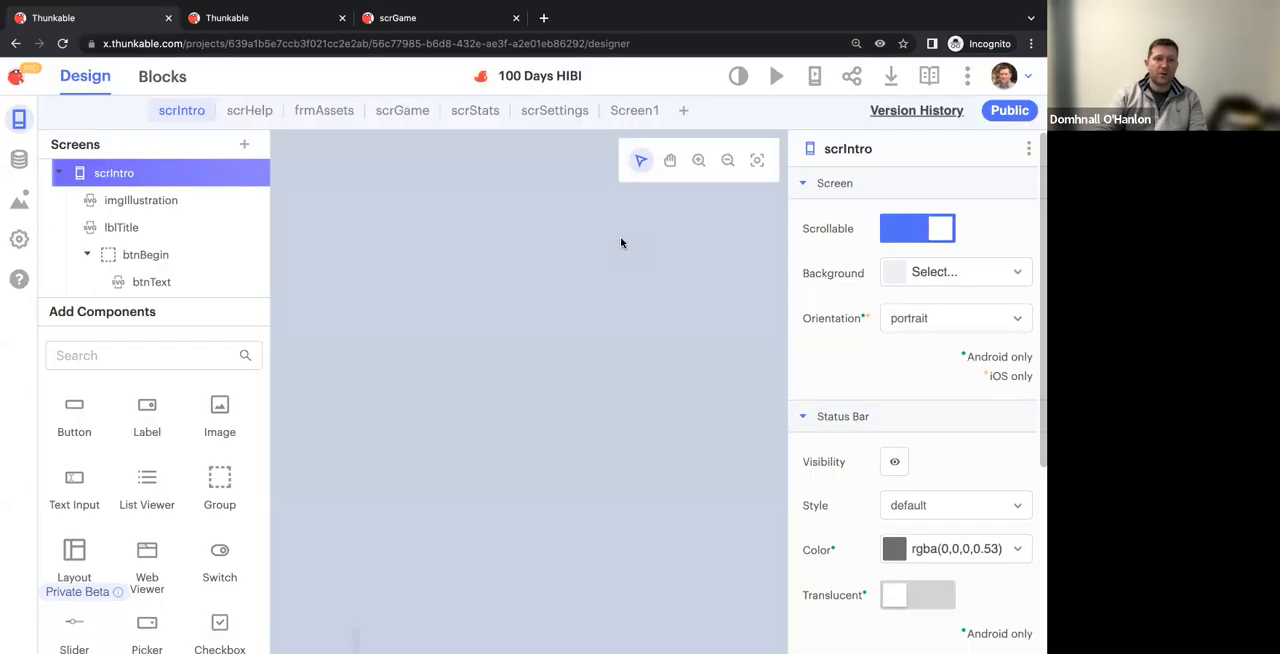
{"action": "left_click", "coordinate": [246, 146]}
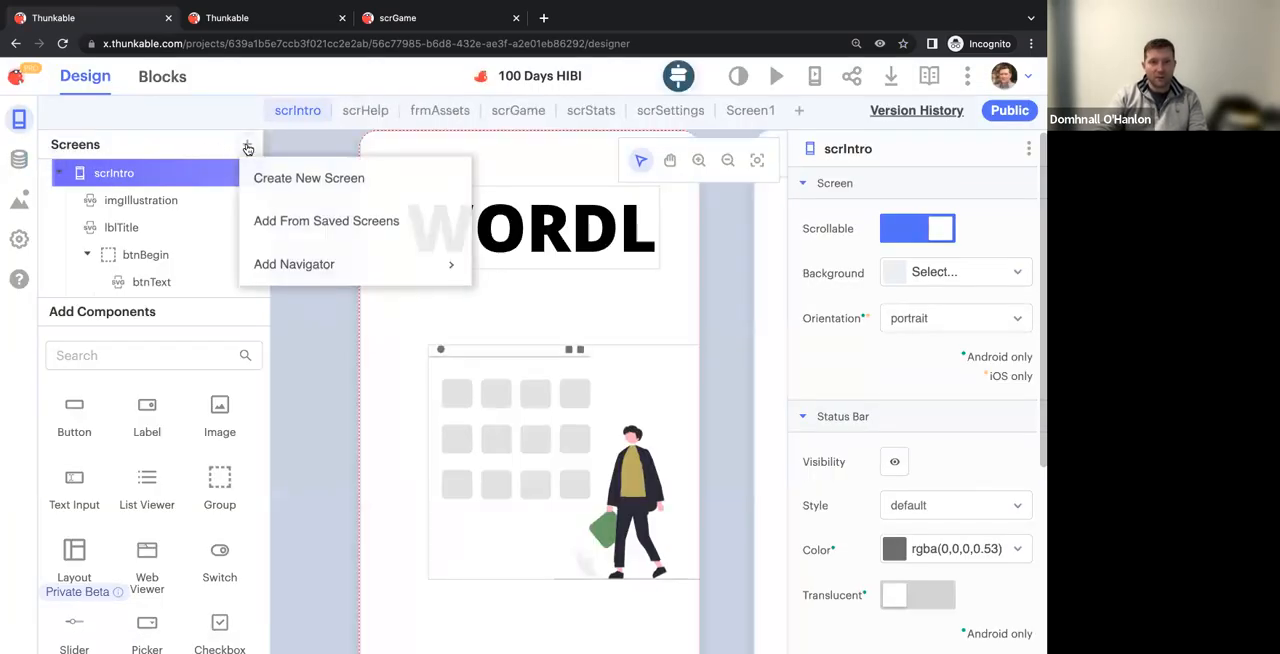
{"action": "left_click", "coordinate": [283, 227]}
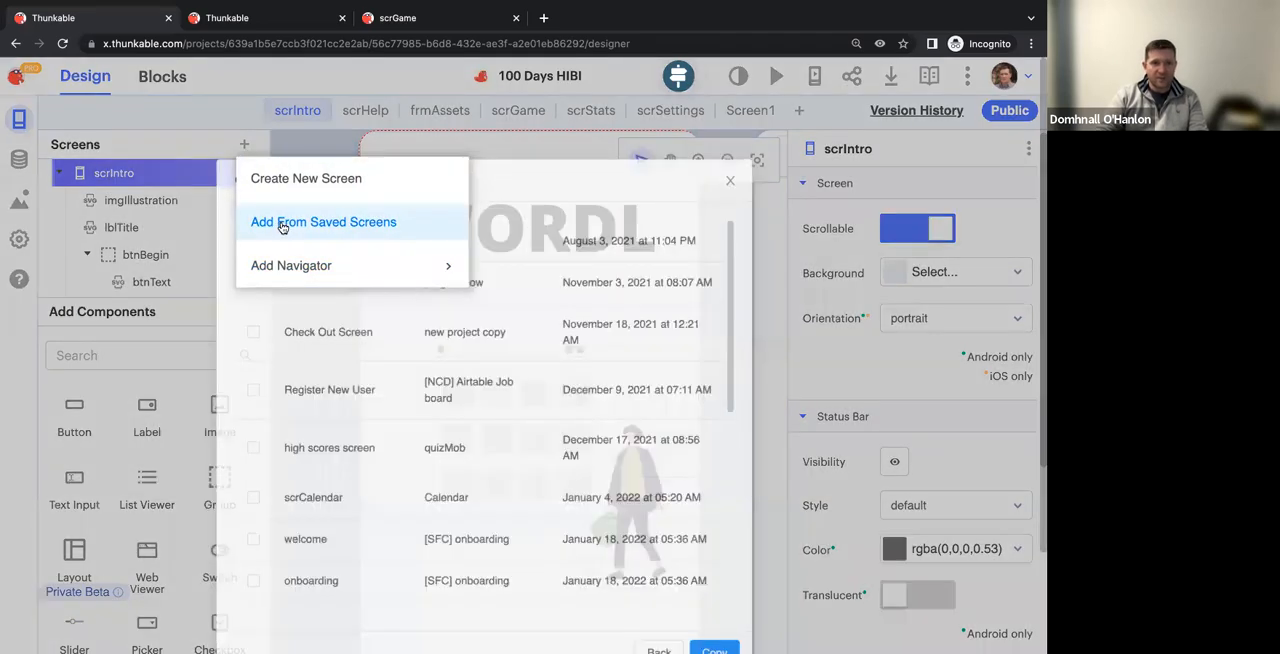
{"action": "scroll", "coordinate": [362, 380], "scroll_direction": "down", "scroll_amount": 10}
{"action": "left_click", "coordinate": [250, 516]}
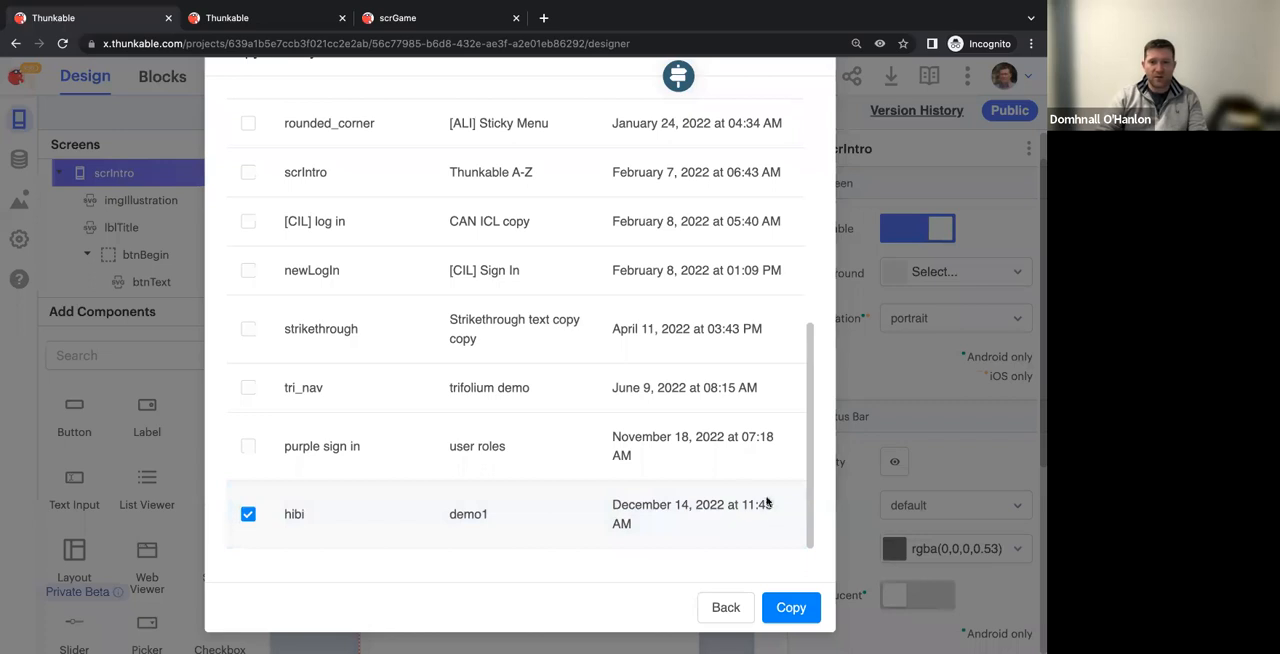
{"action": "left_click", "coordinate": [795, 617]}
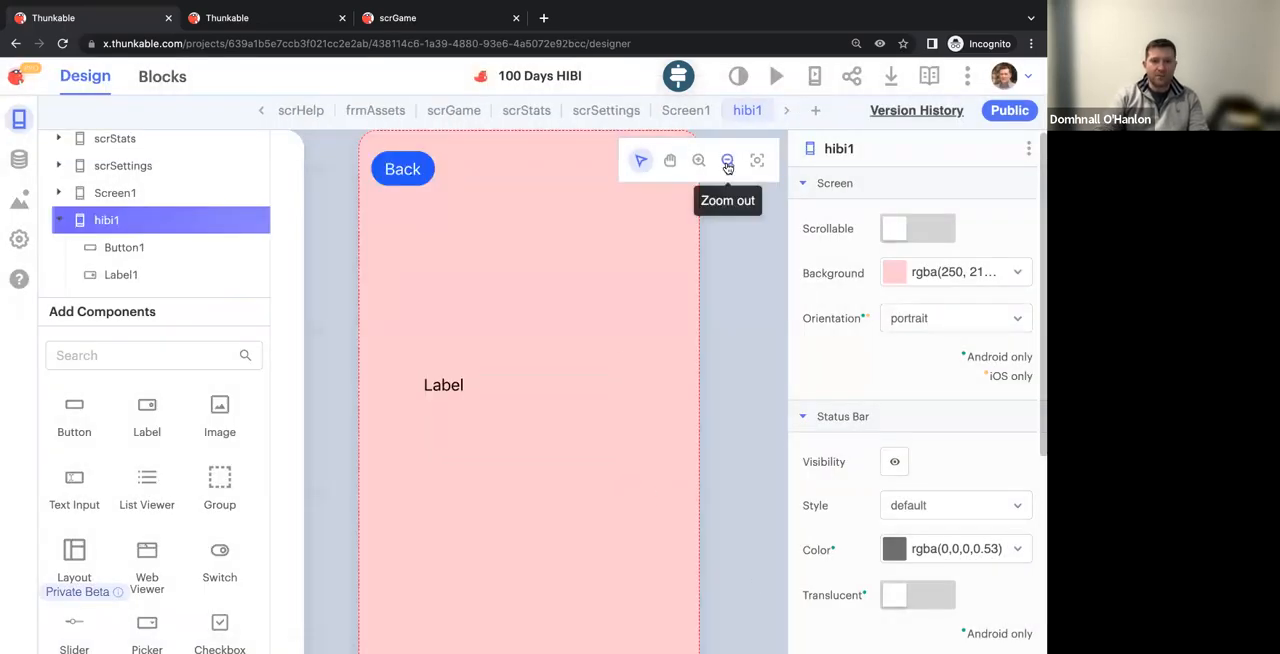
{"action": "left_click", "coordinate": [727, 161]}
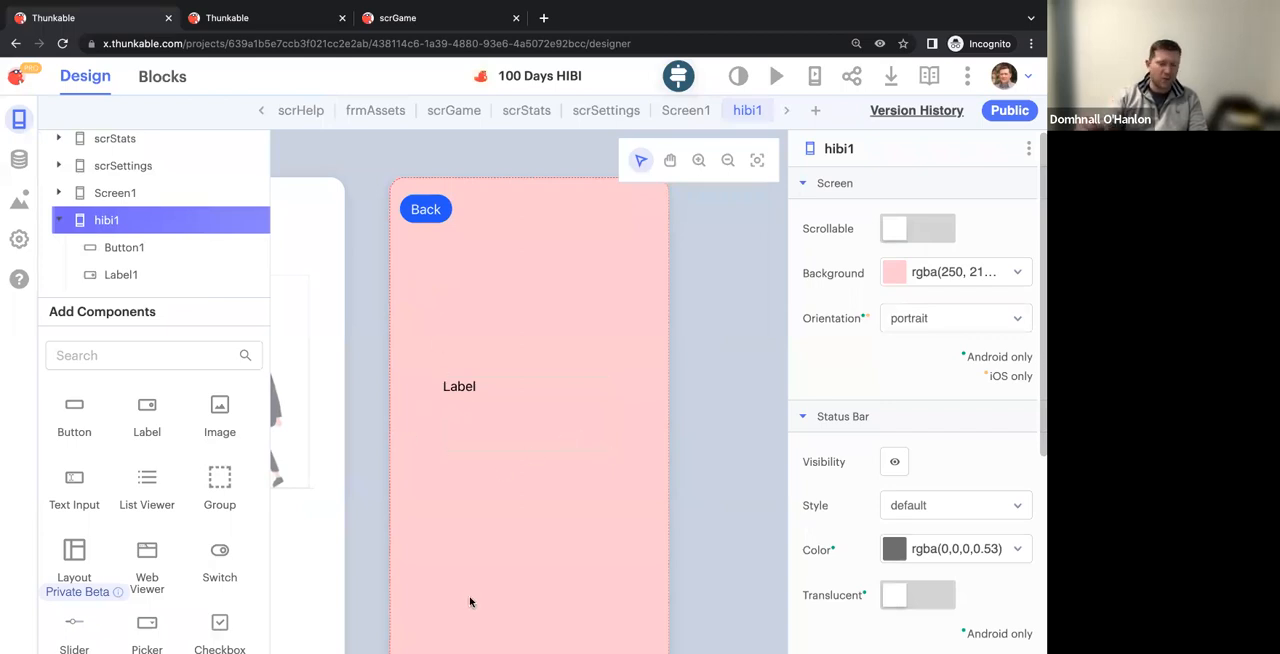
In the hibi1 screen's blocks, initialize an app variable named sushiName above the existing event blocks
{"action": "left_click", "coordinate": [145, 85]}
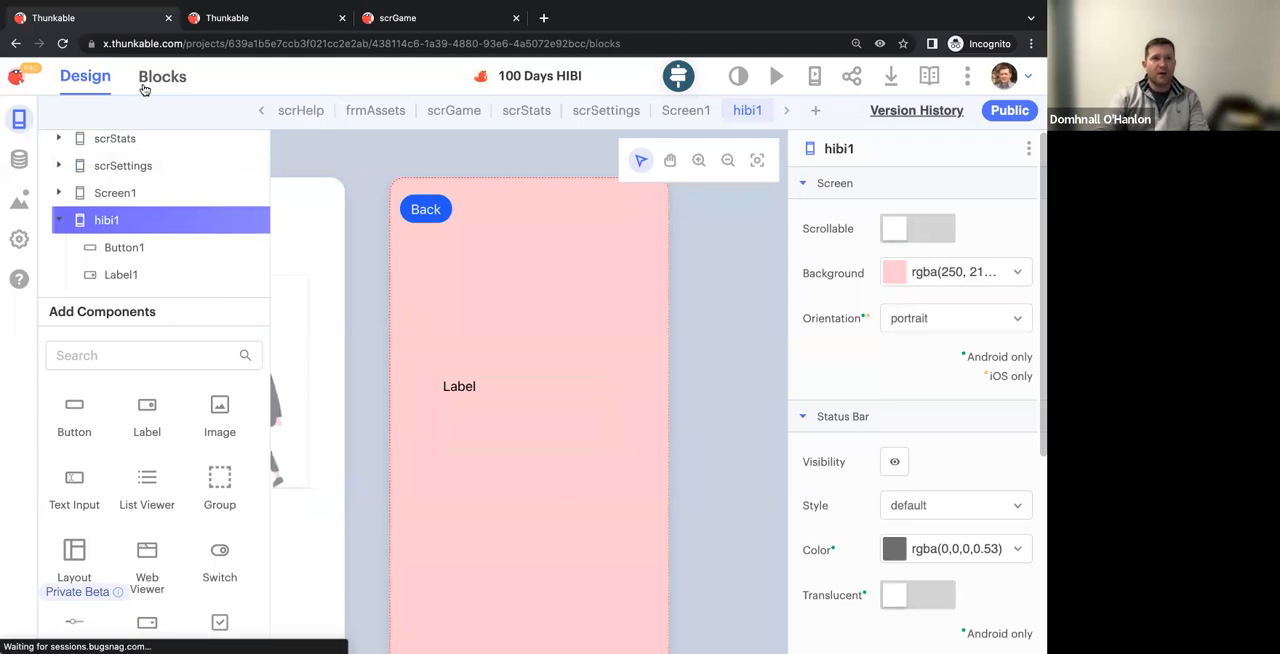
{"action": "left_click_drag", "start_coordinate": [382, 348], "coordinate": [380, 309]}
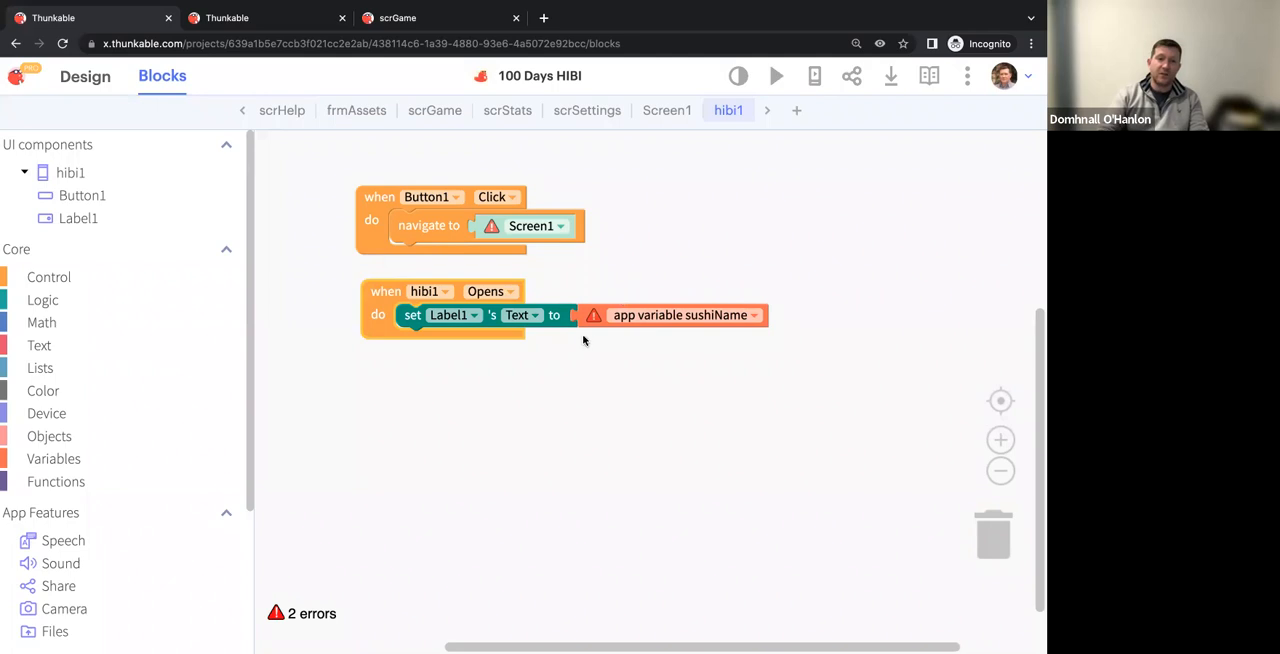
{"action": "left_click", "coordinate": [80, 451]}
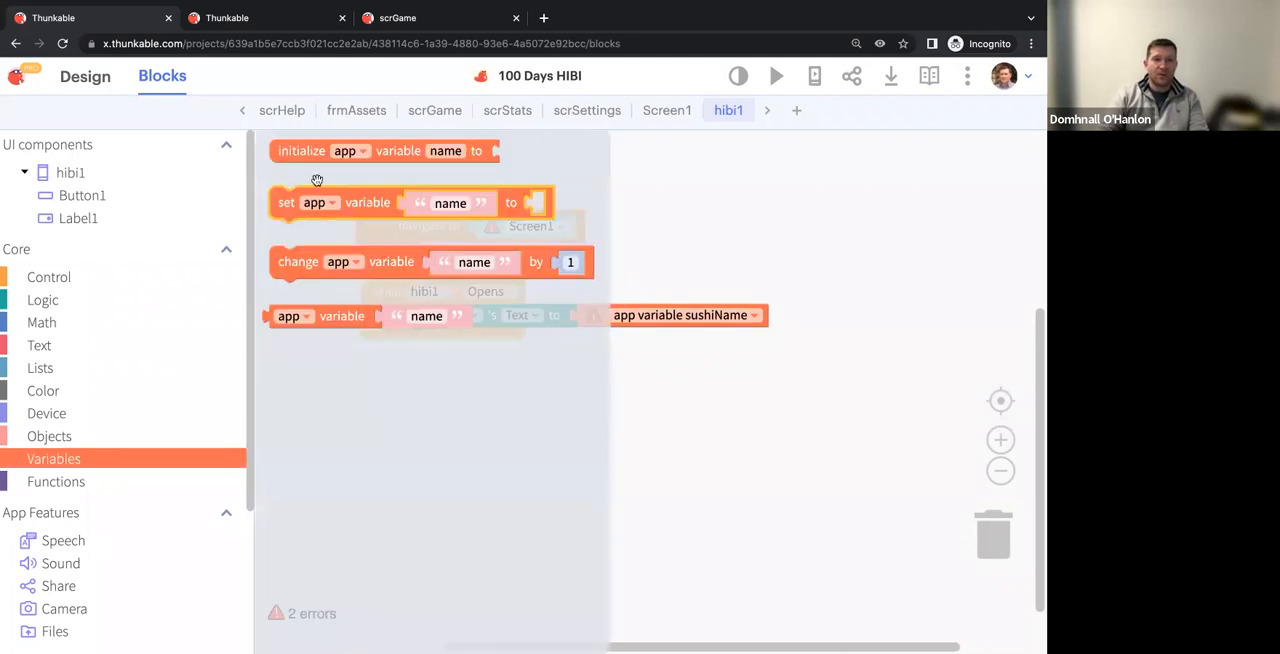
{"action": "left_click_drag", "start_coordinate": [357, 152], "coordinate": [436, 159]}
{"action": "left_click", "coordinate": [525, 156]}
{"action": "type", "text": "sushiVaria"}
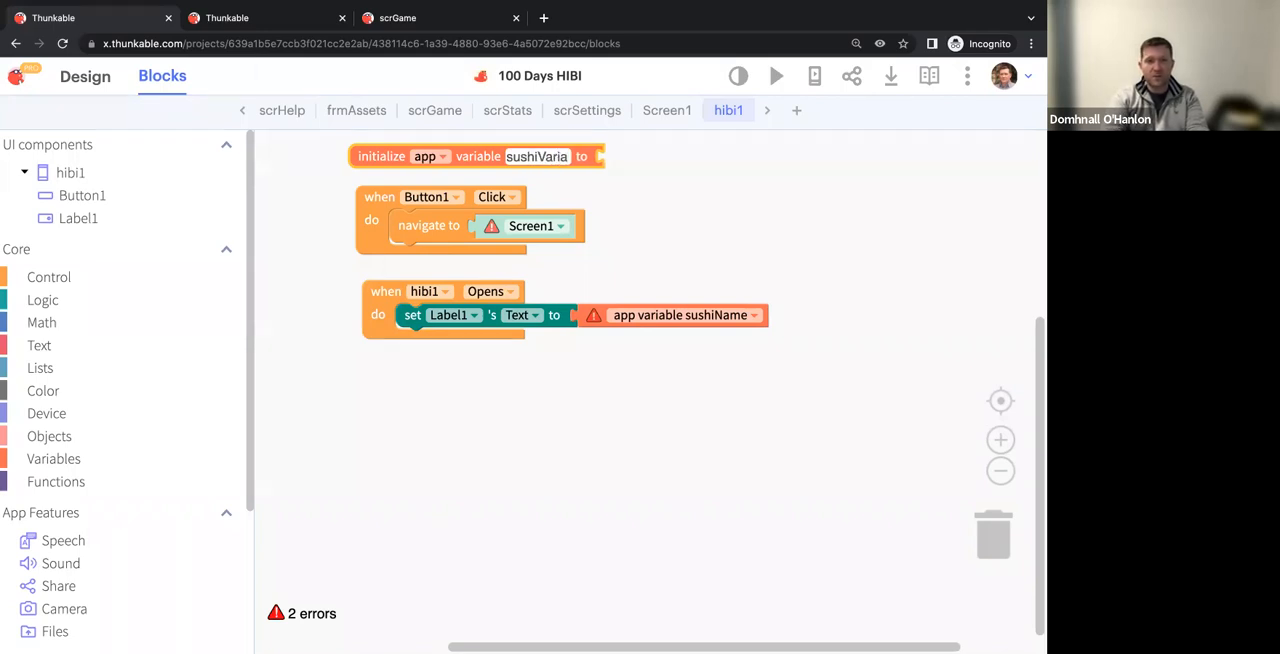
{"action": "key", "text": "BackSpace"}
{"action": "key", "text": "BackSpace"}
{"action": "key", "text": "BackSpace"}
{"action": "key", "text": "BackSpace"}
{"action": "key", "text": "BackSpace"}
{"action": "type", "text": "Name"}
{"action": "left_click", "coordinate": [645, 307]}
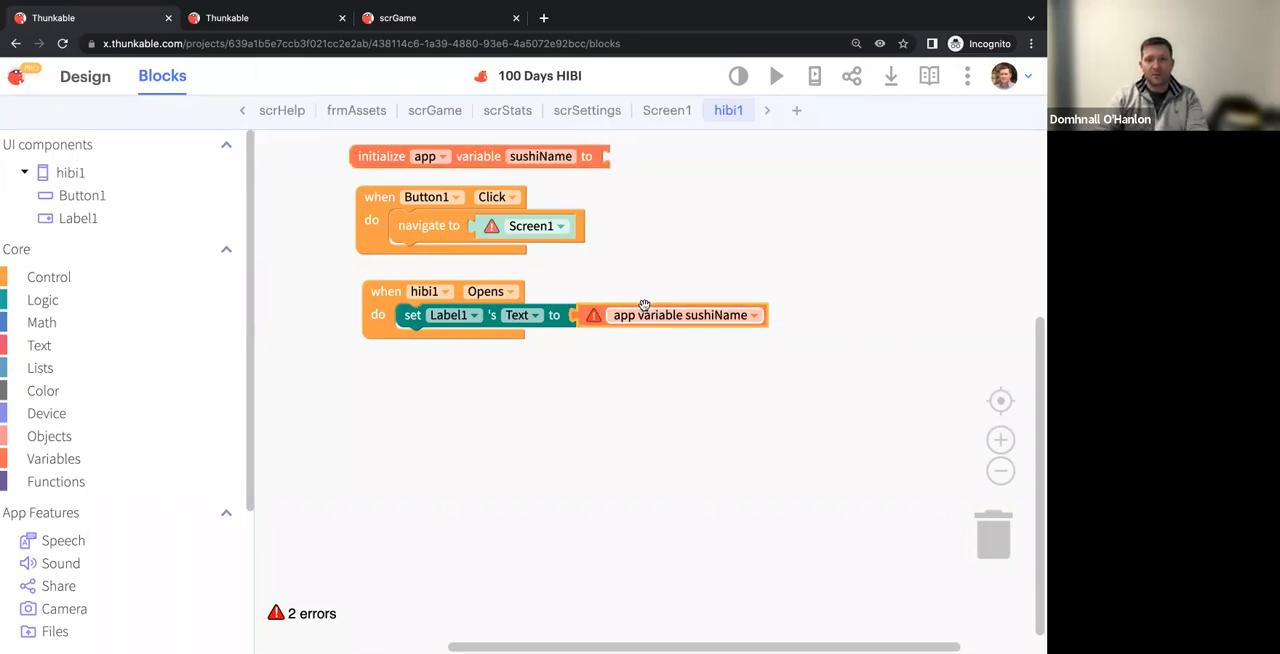
{"action": "left_click", "coordinate": [665, 338]}
Set the navigation target in Button1's click event to scrIntro
{"action": "left_click", "coordinate": [531, 228]}
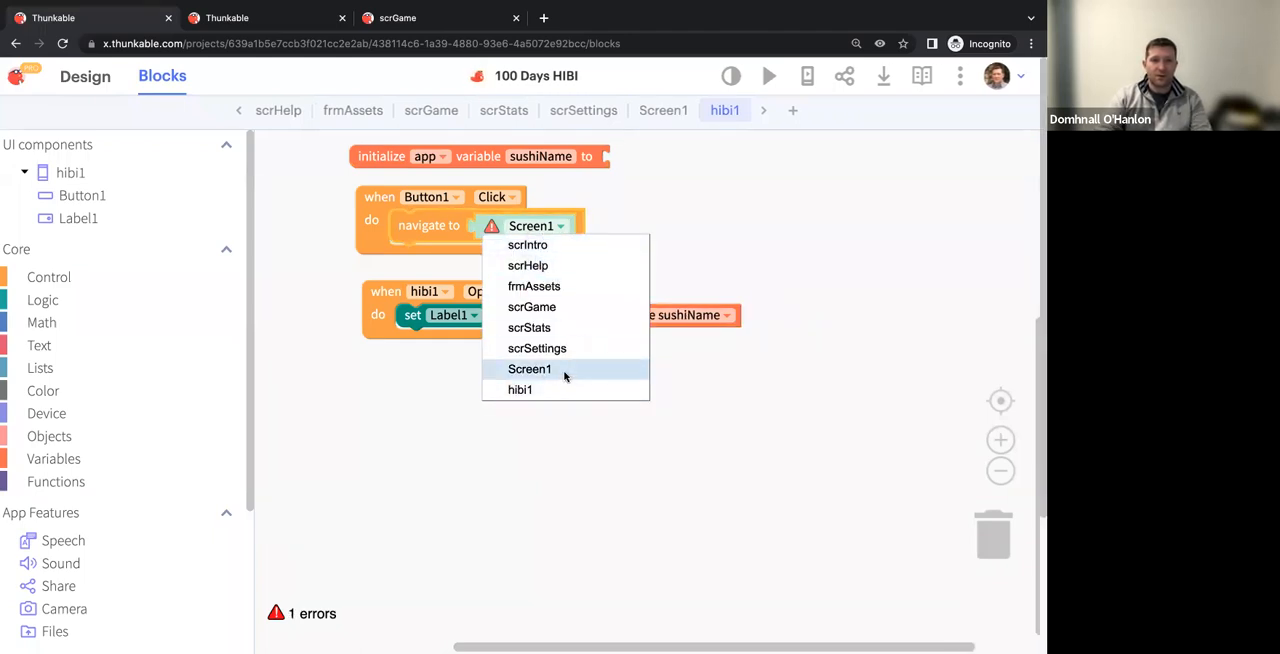
{"action": "left_click", "coordinate": [565, 372]}
{"action": "left_click", "coordinate": [530, 226]}
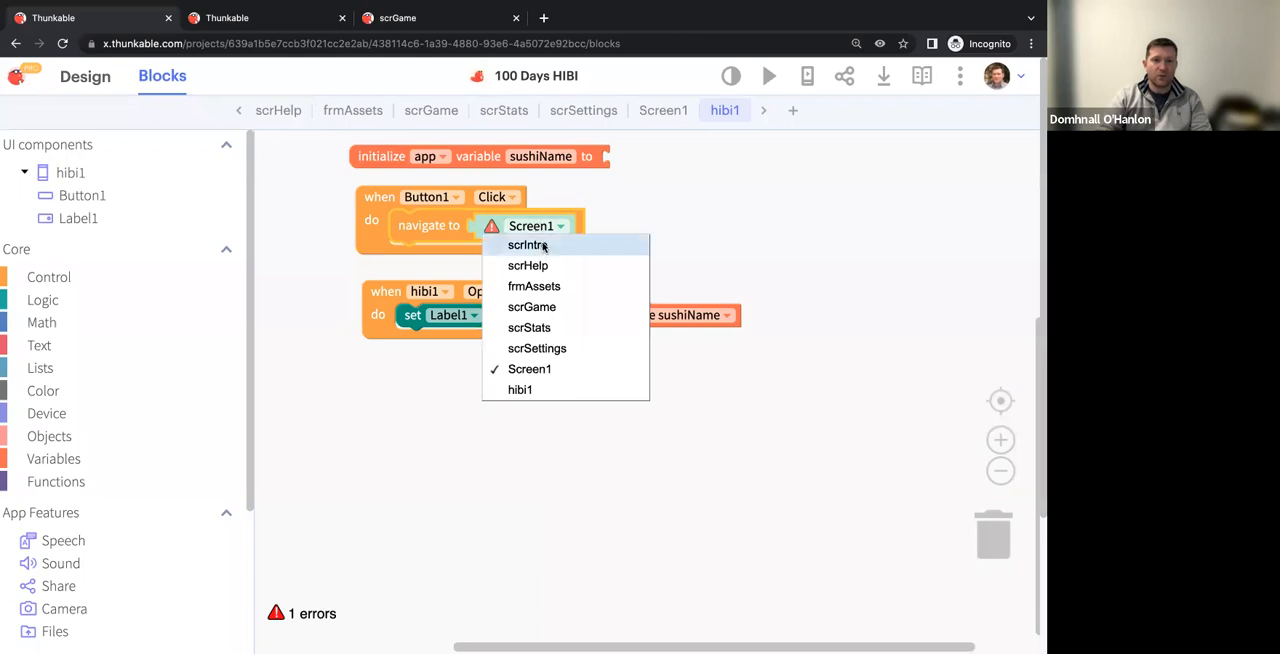
{"action": "left_click", "coordinate": [544, 246]}
{"action": "left_click_drag", "start_coordinate": [455, 230], "coordinate": [453, 236]}
{"action": "left_click", "coordinate": [704, 280]}
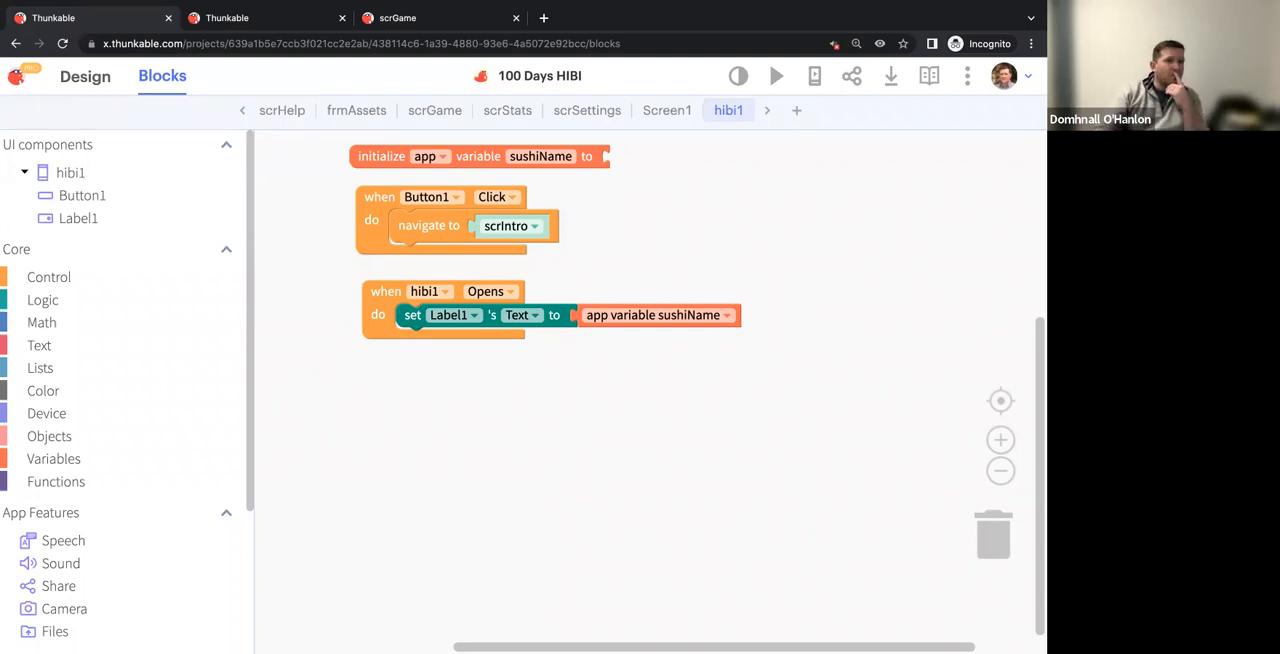
In the design view, add a text input below the label on the hibi1 screen
{"action": "left_click", "coordinate": [88, 90]}
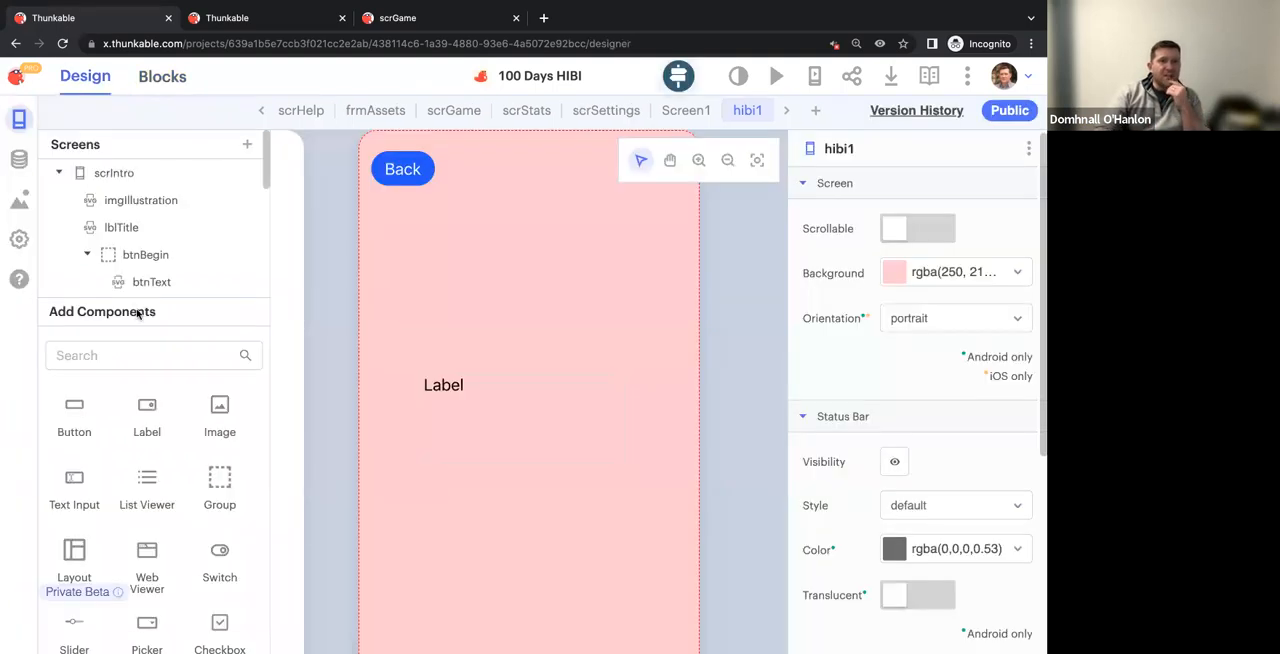
{"action": "scroll", "coordinate": [138, 430], "scroll_direction": "down", "scroll_amount": 1}
{"action": "left_click_drag", "start_coordinate": [94, 471], "coordinate": [490, 450]}
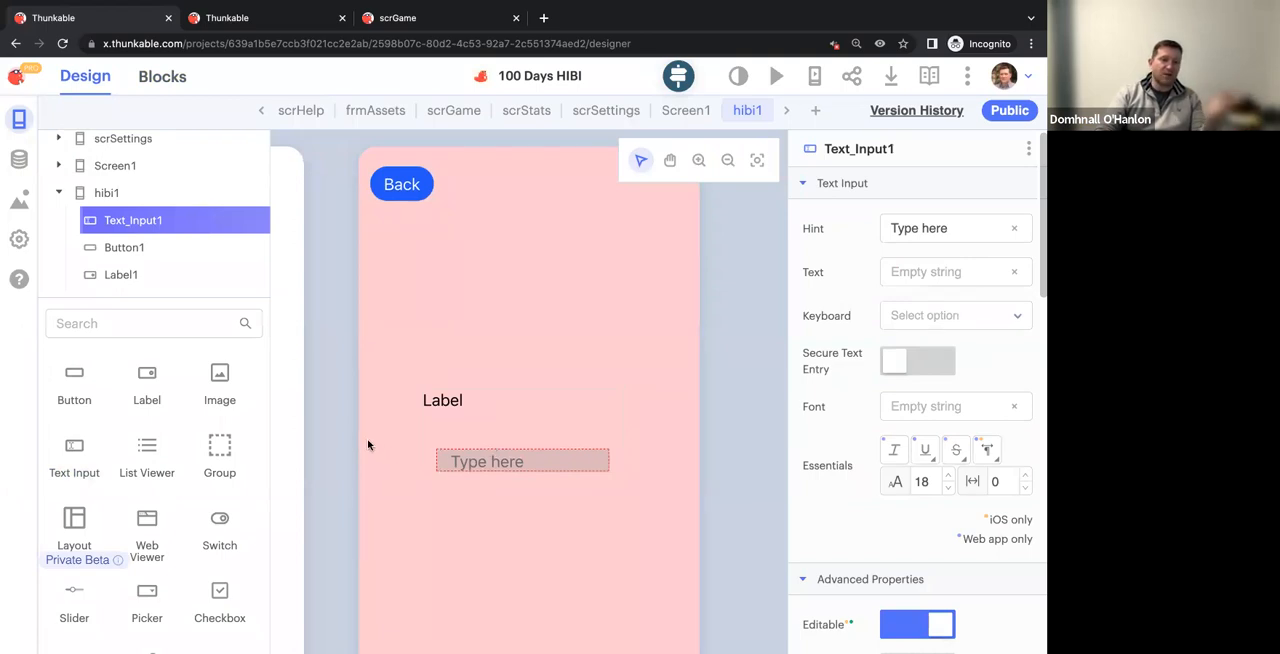
{"action": "scroll", "coordinate": [354, 440], "scroll_direction": "down", "scroll_amount": 1}
{"action": "scroll", "coordinate": [354, 440], "scroll_direction": "up", "scroll_amount": 5}
{"action": "scroll", "coordinate": [355, 439], "scroll_direction": "down", "scroll_amount": 3}
{"action": "scroll", "coordinate": [355, 439], "scroll_direction": "down", "scroll_amount": 3}
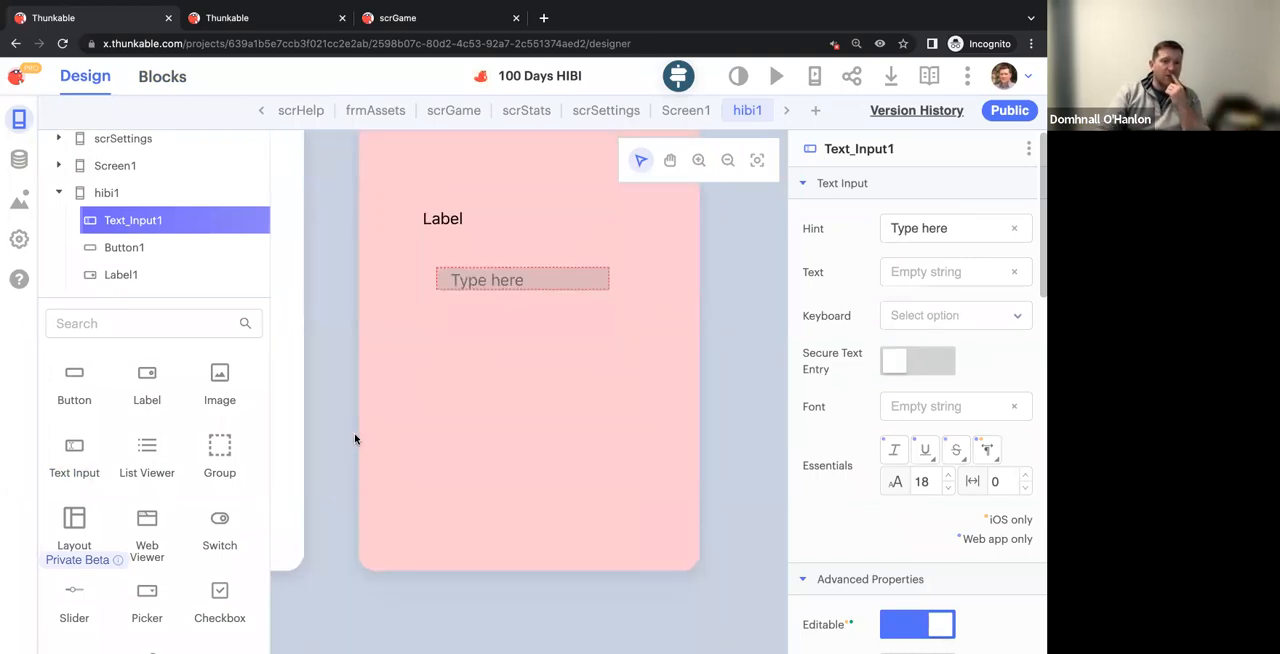
In hibi1's blocks, place a back-camera barcode scan block and an if-else block below the screen-open event
{"action": "left_click", "coordinate": [157, 78]}
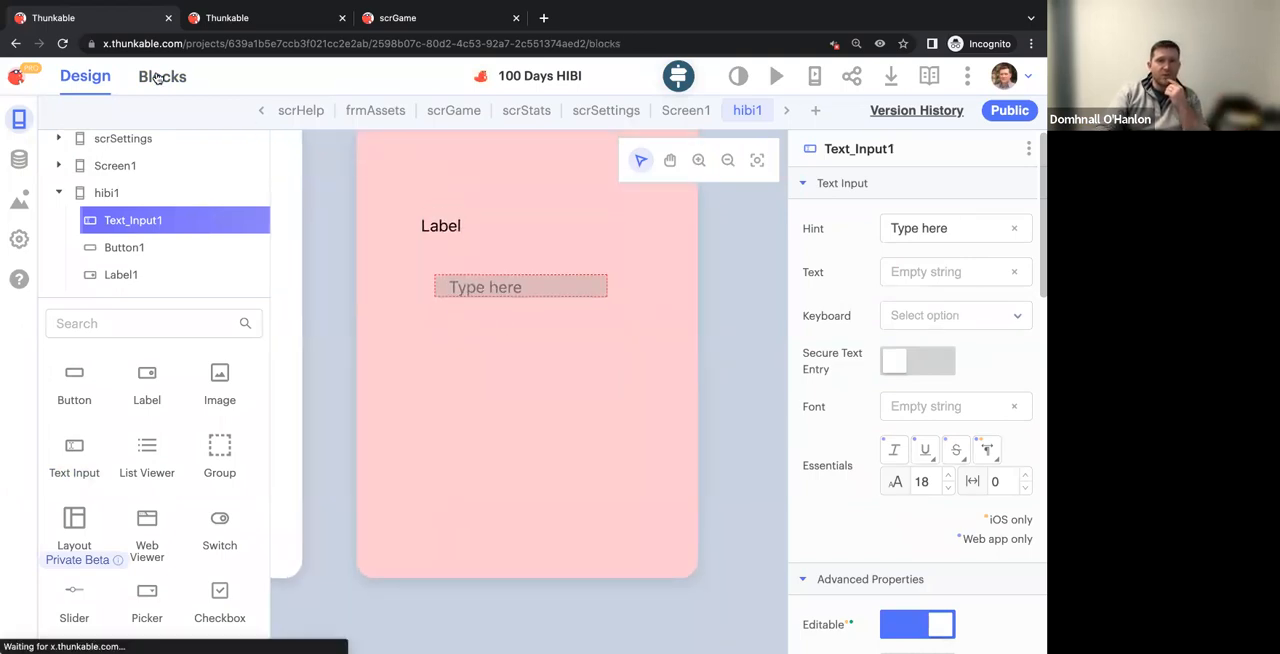
{"action": "scroll", "coordinate": [100, 330], "scroll_direction": "down", "scroll_amount": 3}
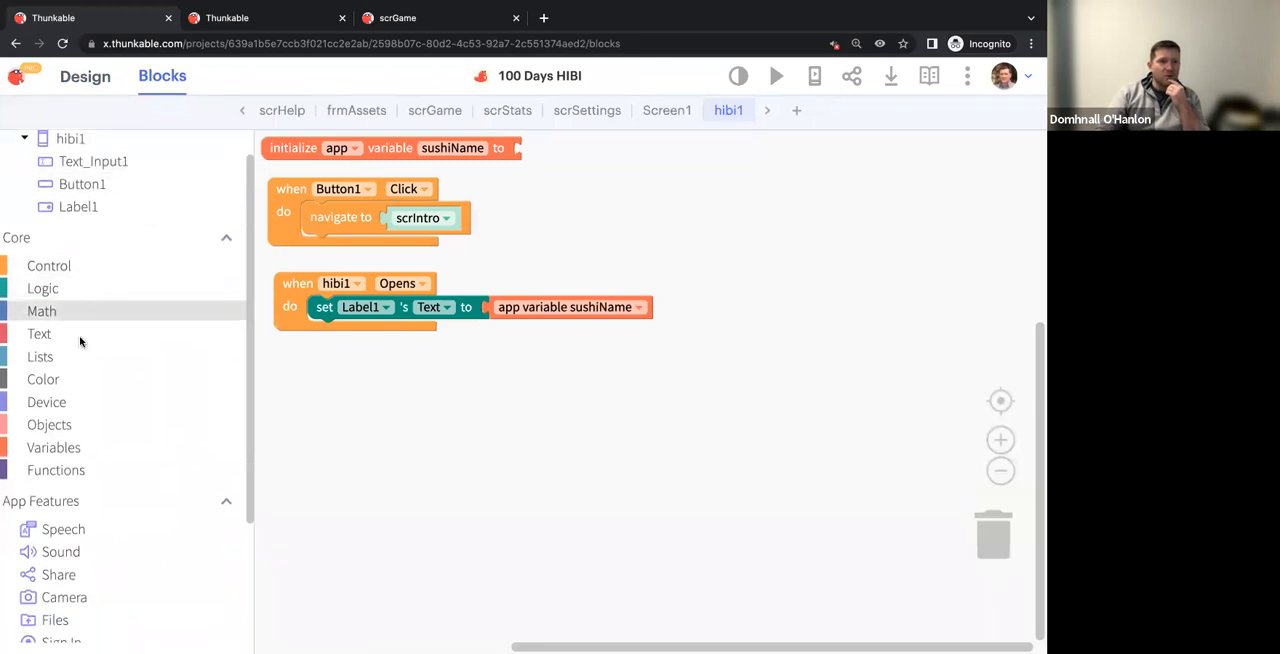
{"action": "left_click", "coordinate": [97, 546]}
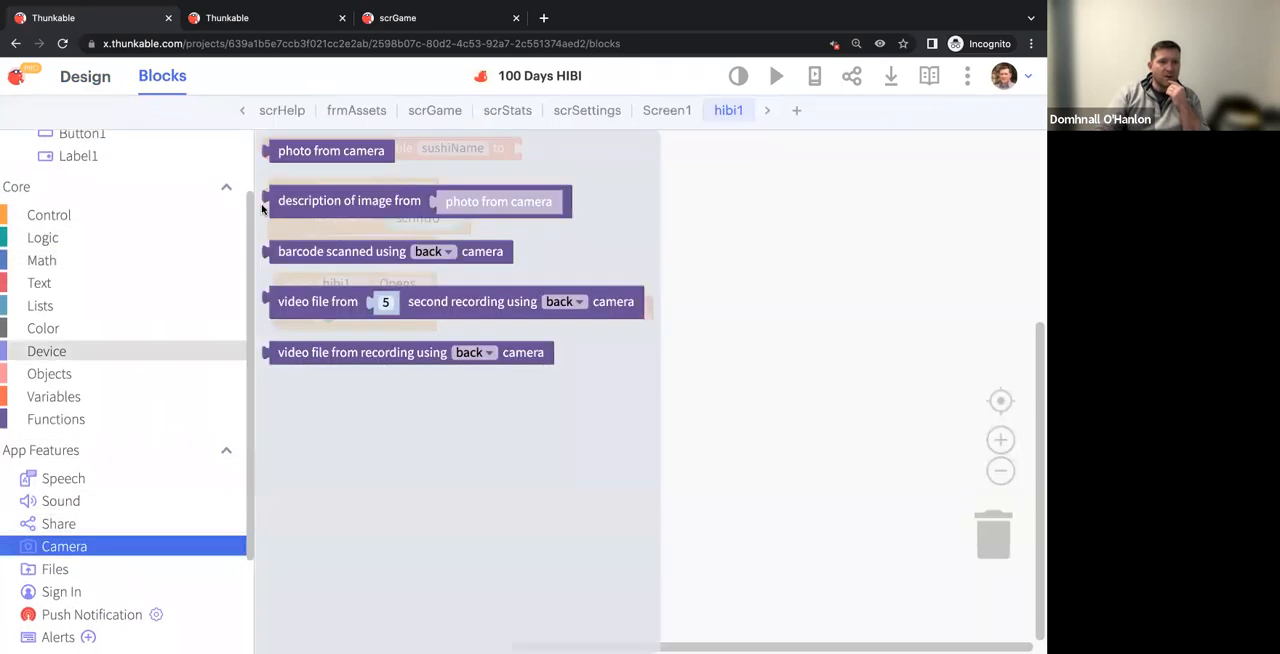
{"action": "left_click_drag", "start_coordinate": [338, 256], "coordinate": [455, 405]}
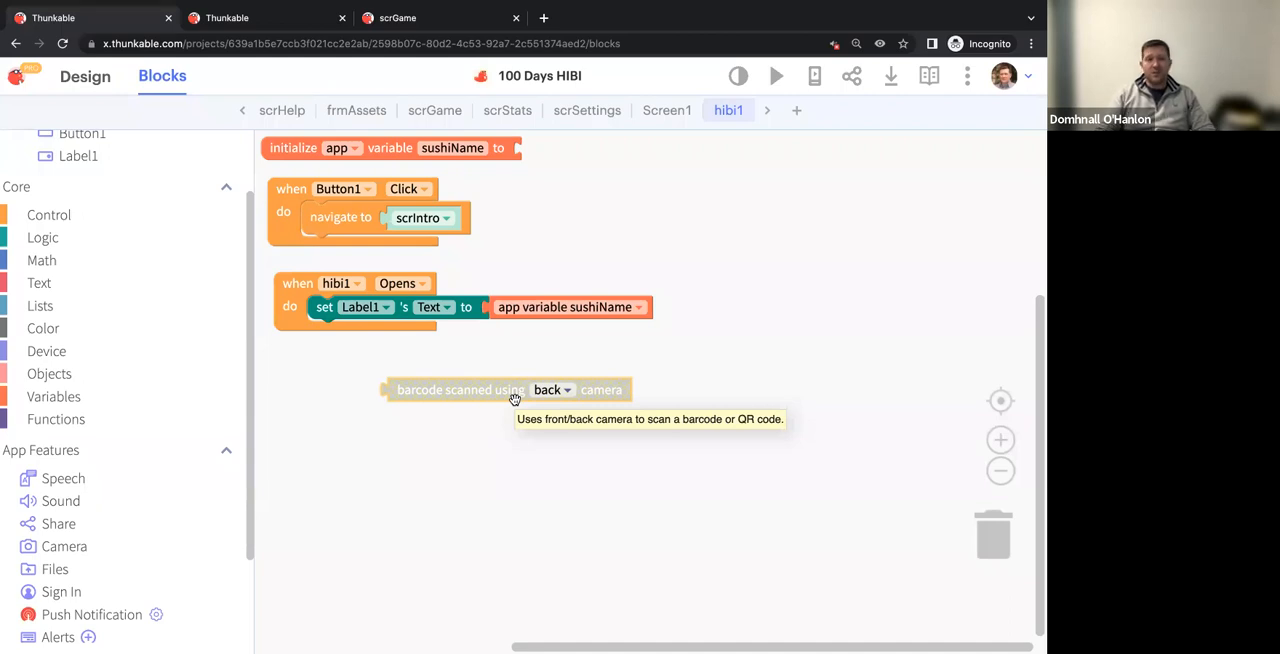
{"action": "left_click", "coordinate": [55, 214]}
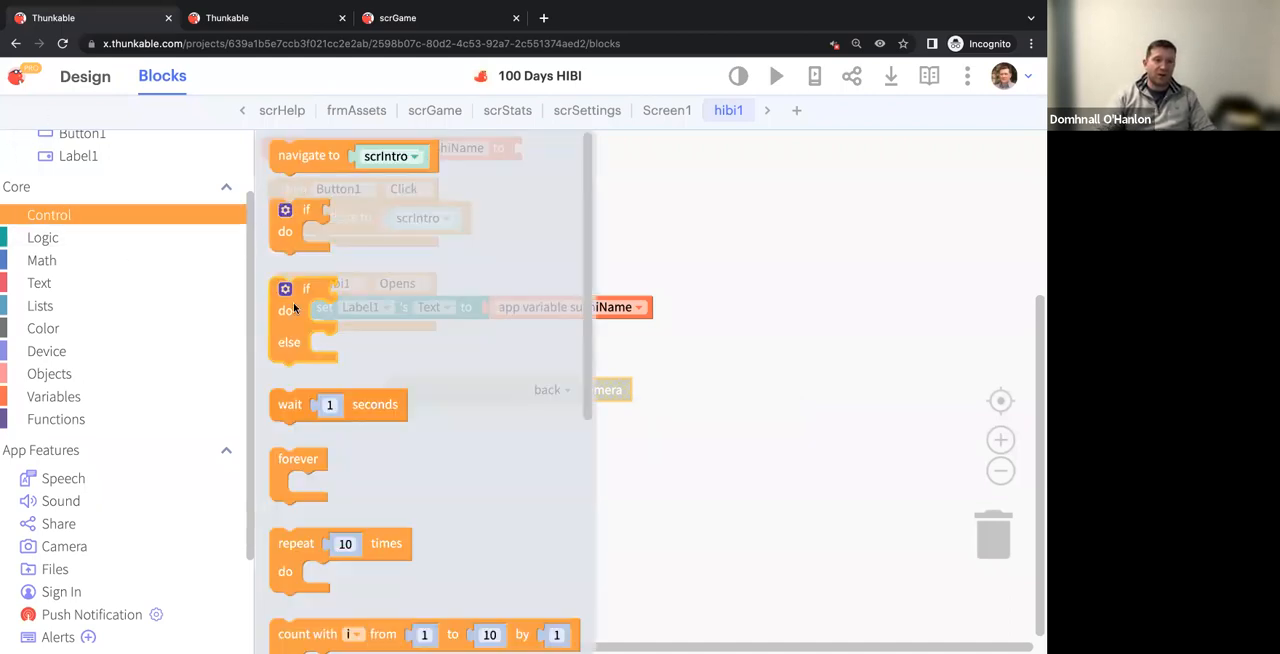
{"action": "left_click_drag", "start_coordinate": [306, 334], "coordinate": [356, 440]}
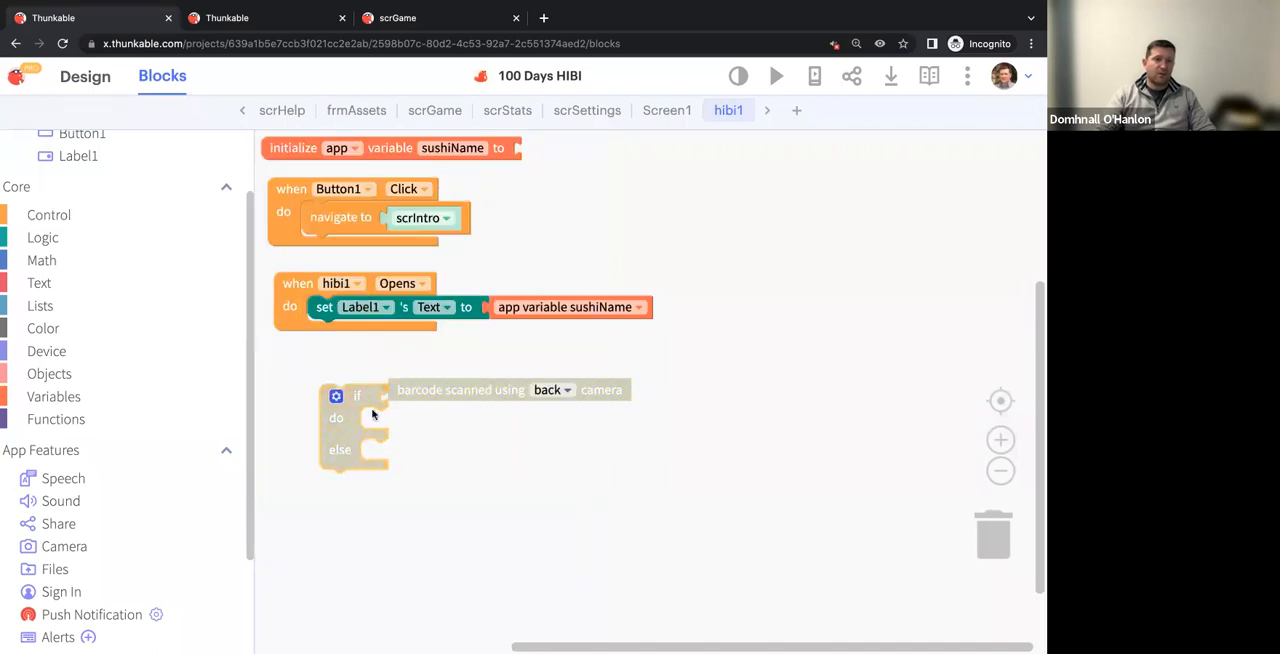
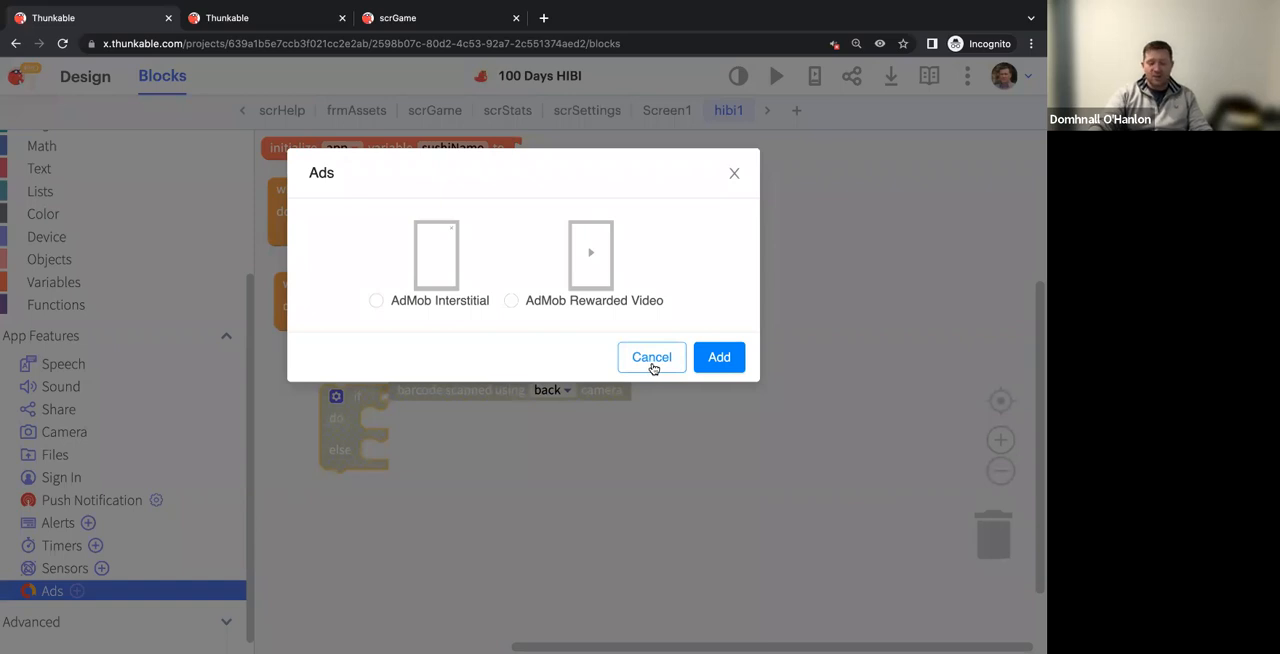
Close the Ads choices without adding one and look through the available sensor types
{"action": "left_click", "coordinate": [652, 367]}
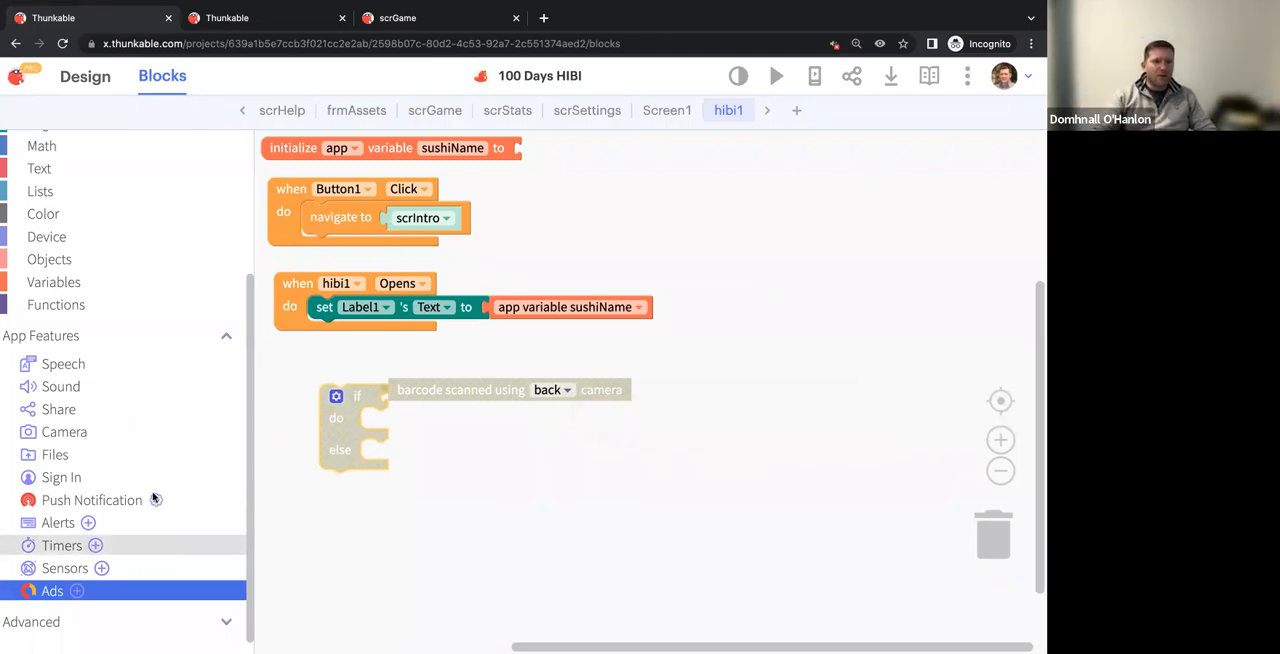
{"action": "left_click", "coordinate": [101, 568]}
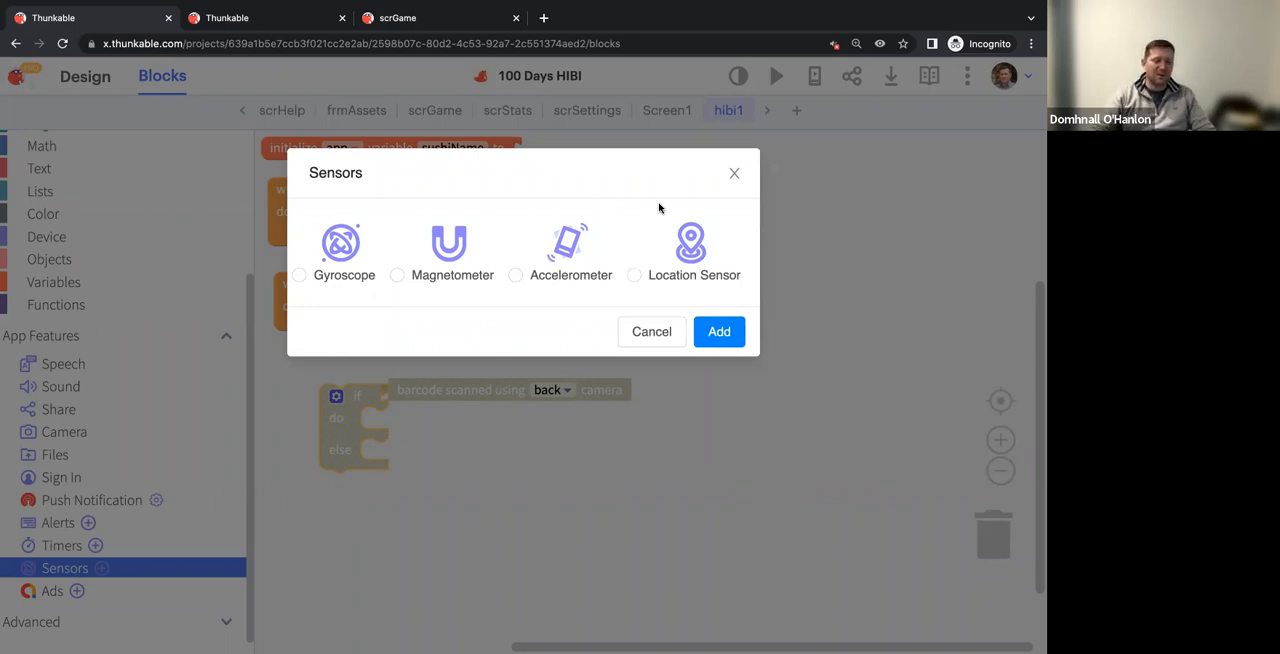
{"action": "left_click", "coordinate": [734, 173]}
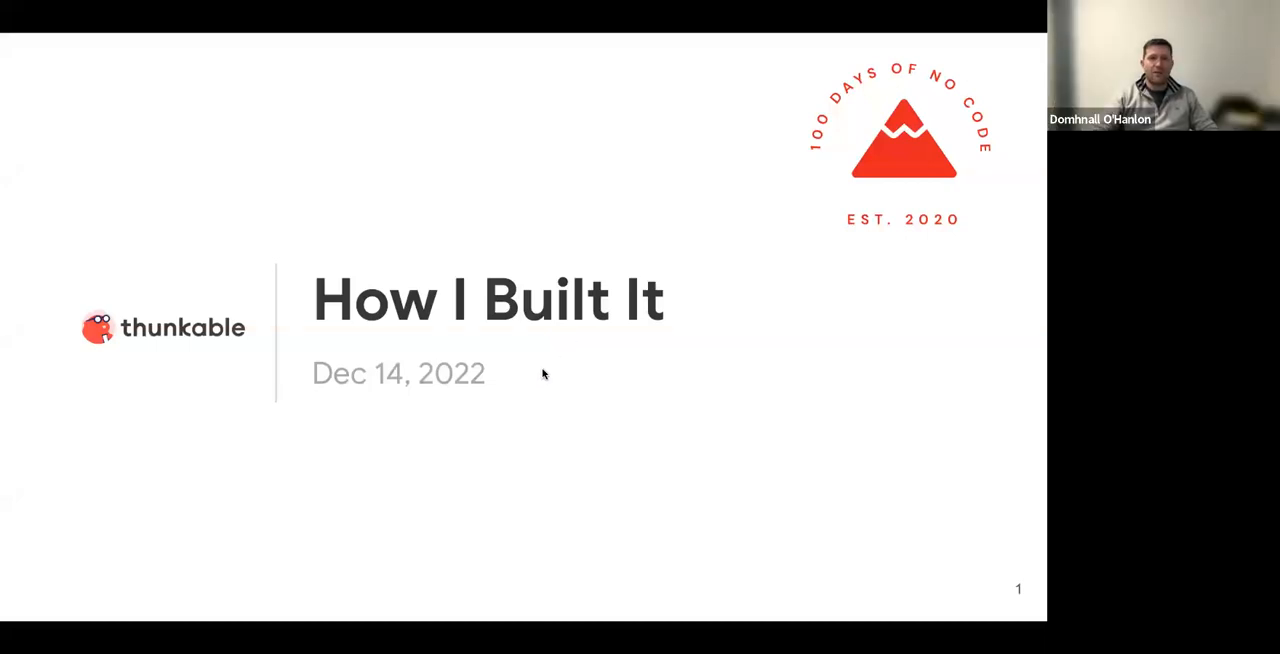
In the other Chrome window, search the web for "jaune fabrique" and open the jaunefabrique.com site
{"action": "key", "text": "ctrl+Right"}
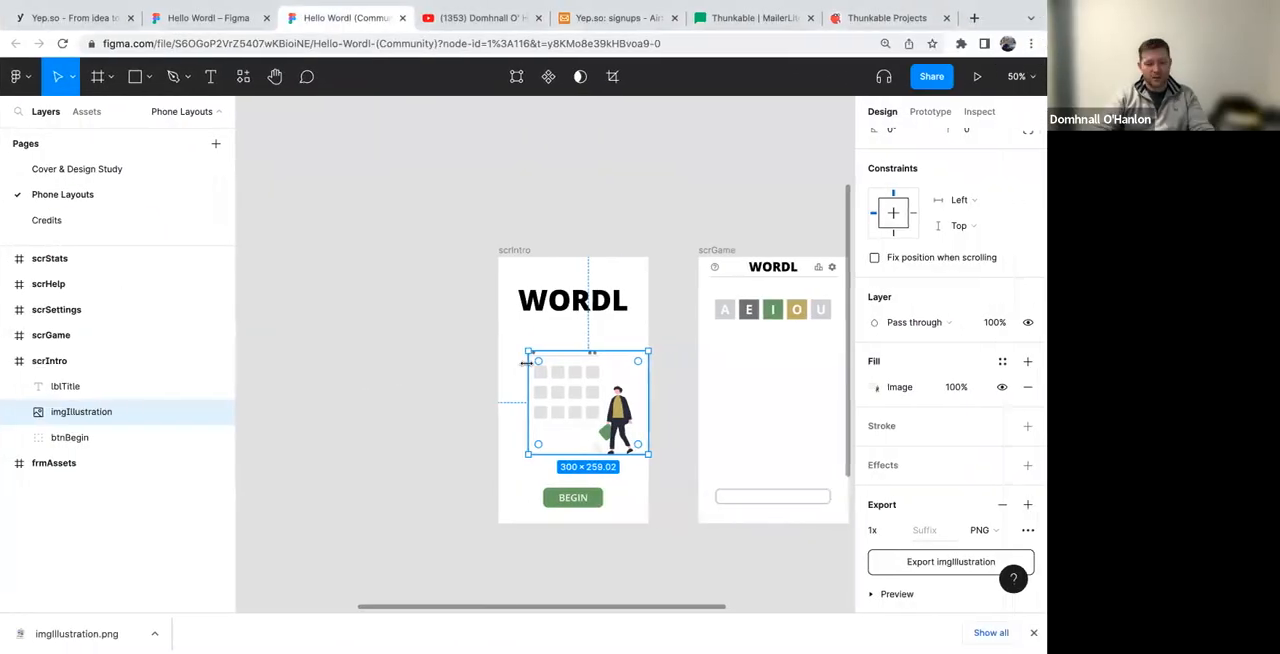
{"action": "key", "text": "super+t"}
{"action": "type", "text": "jau"}
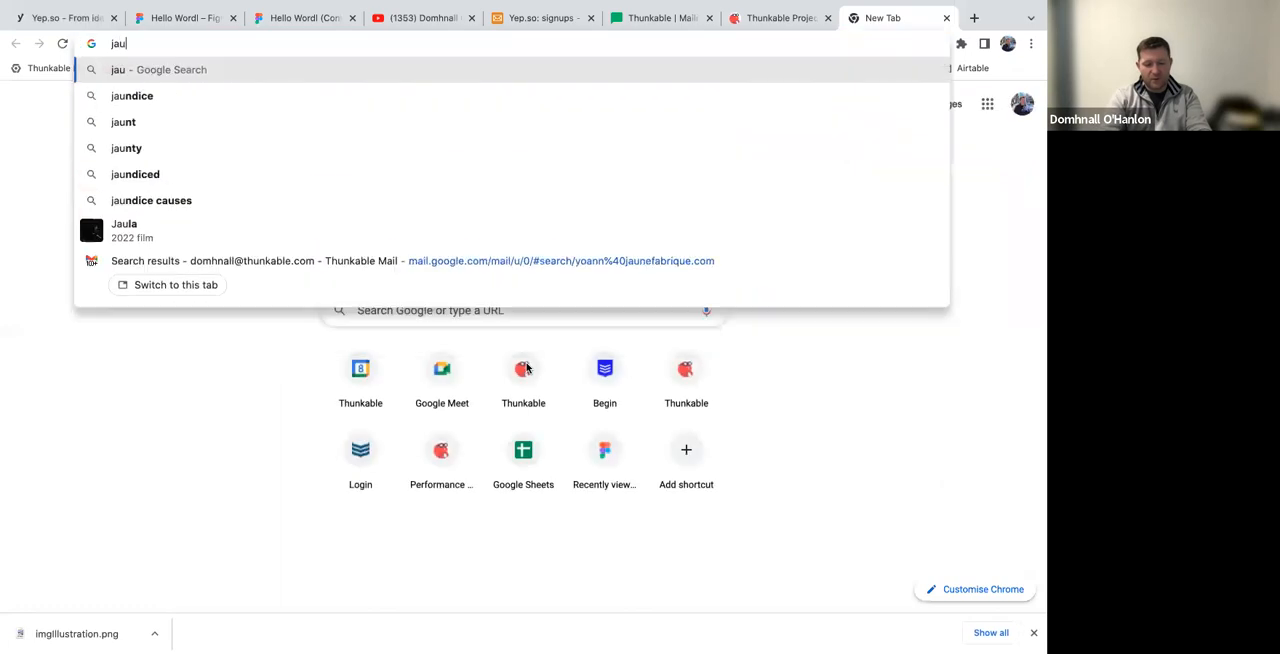
{"action": "type", "text": "ne fabrique"}
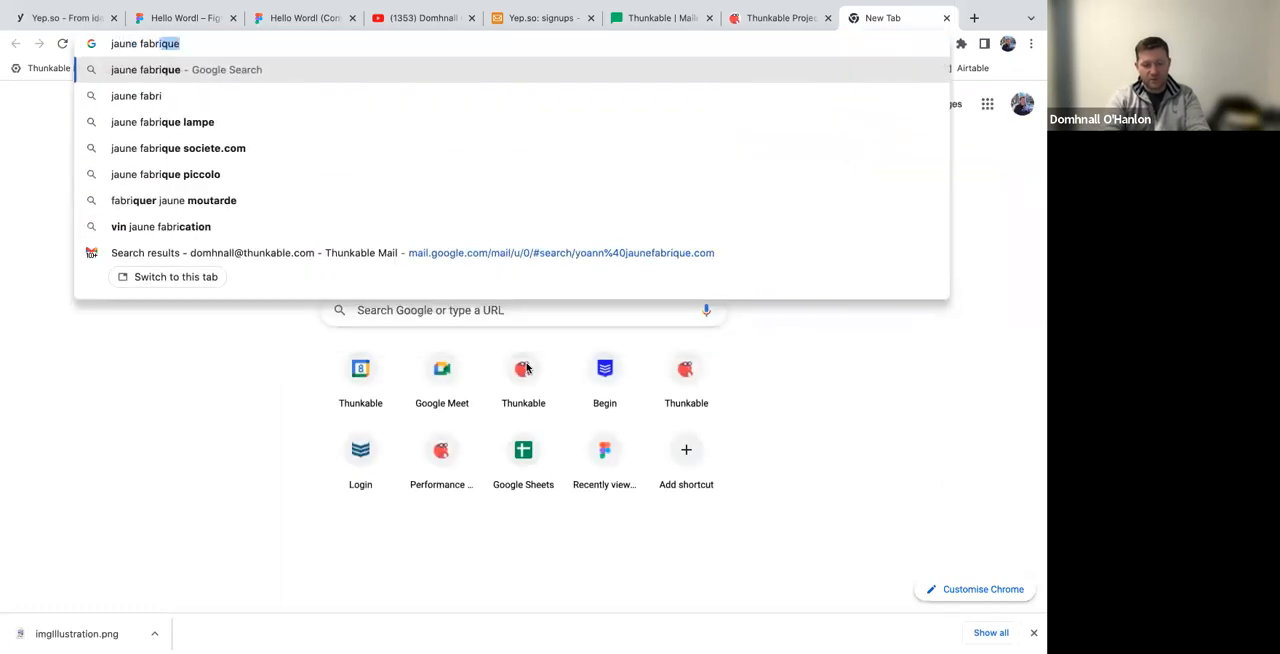
{"action": "key", "text": "Return"}
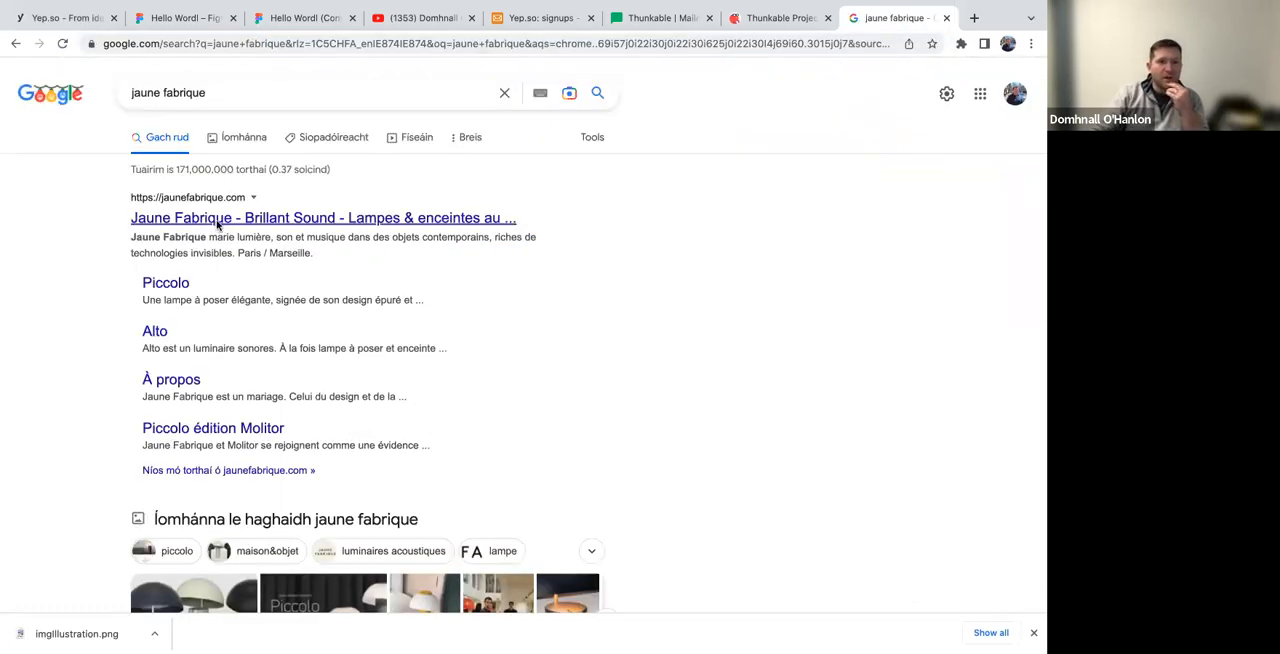
{"action": "left_click", "coordinate": [218, 225]}
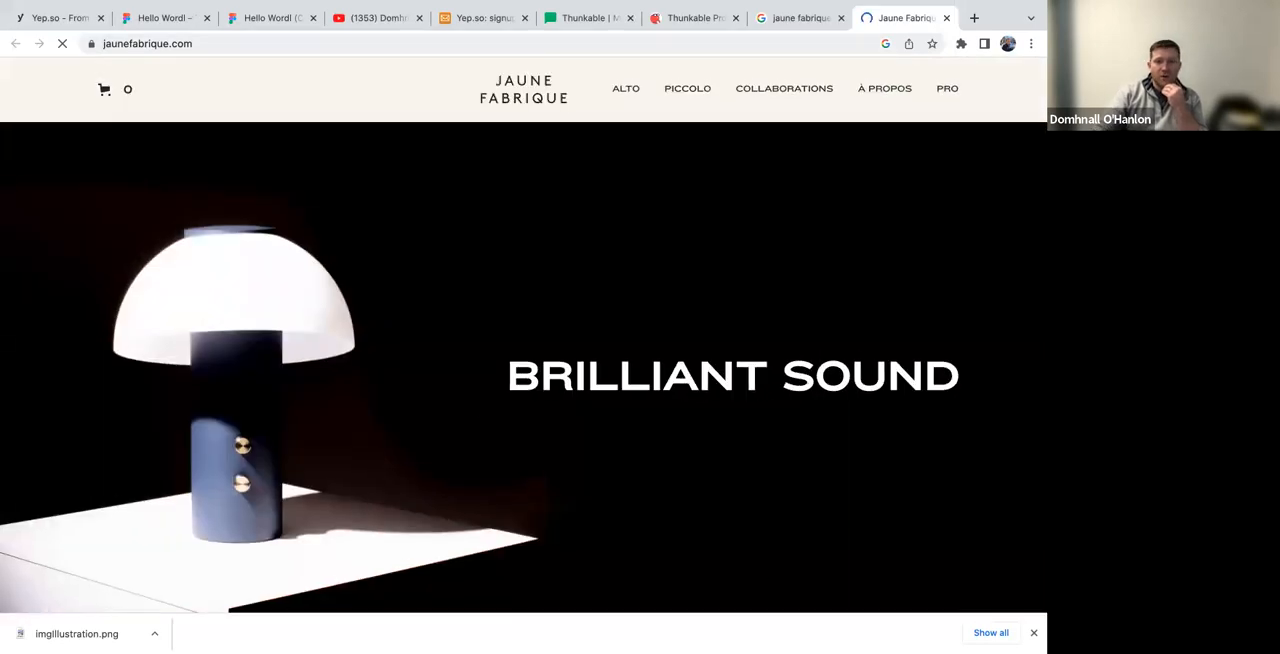
{"action": "left_click", "coordinate": [1033, 631]}
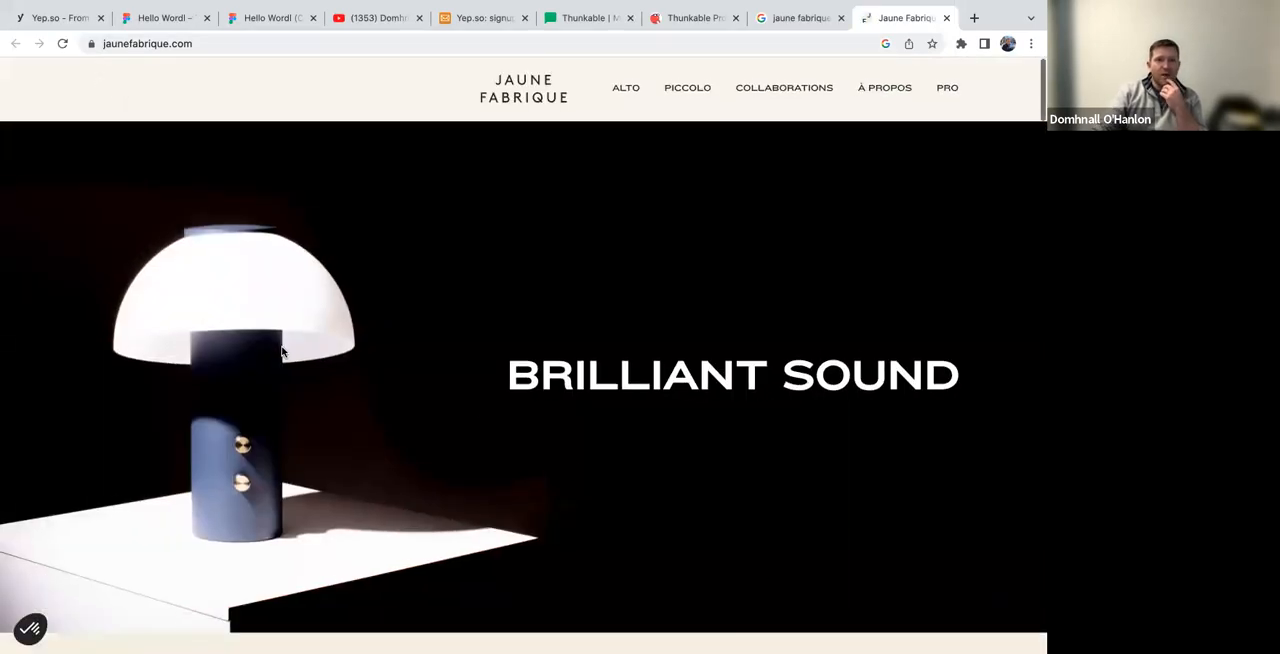
Accept the cookies on the Jaune Fabrique site and look over the Piccolo, Bon Marché 170 Ans and Alto lamps
{"action": "scroll", "coordinate": [282, 352], "scroll_direction": "down", "scroll_amount": 3}
{"action": "scroll", "coordinate": [282, 352], "scroll_direction": "down", "scroll_amount": 10}
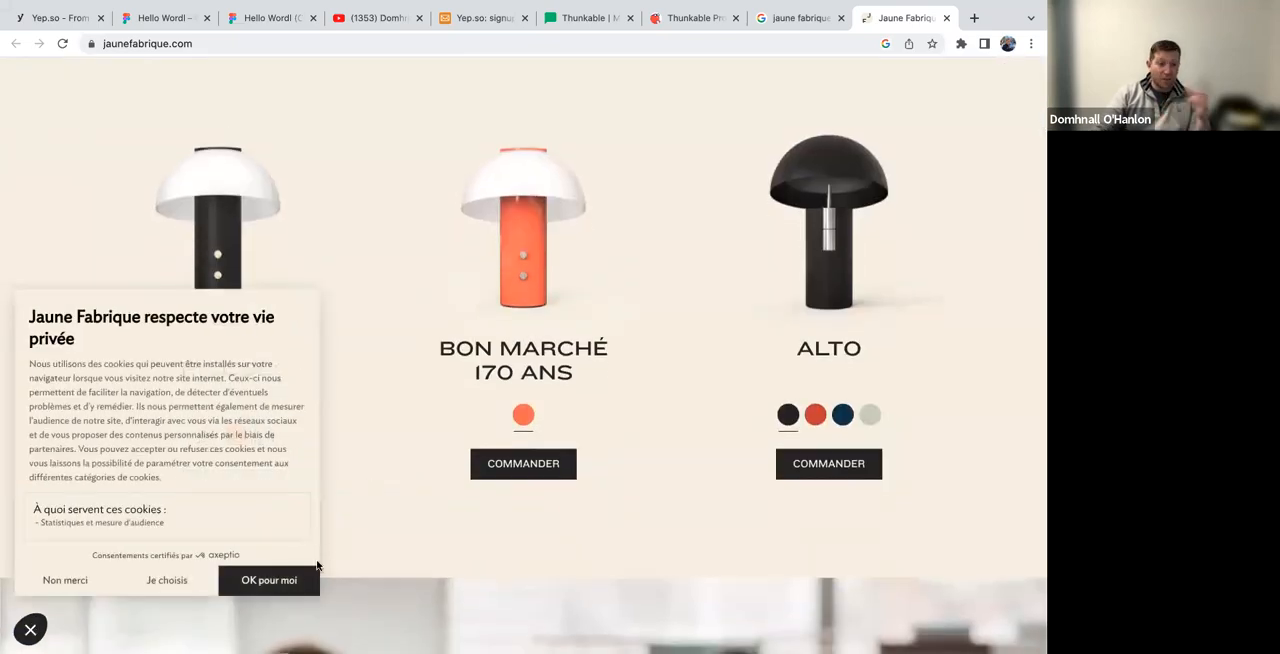
{"action": "left_click", "coordinate": [289, 582]}
{"action": "scroll", "coordinate": [423, 349], "scroll_direction": "down", "scroll_amount": 1}
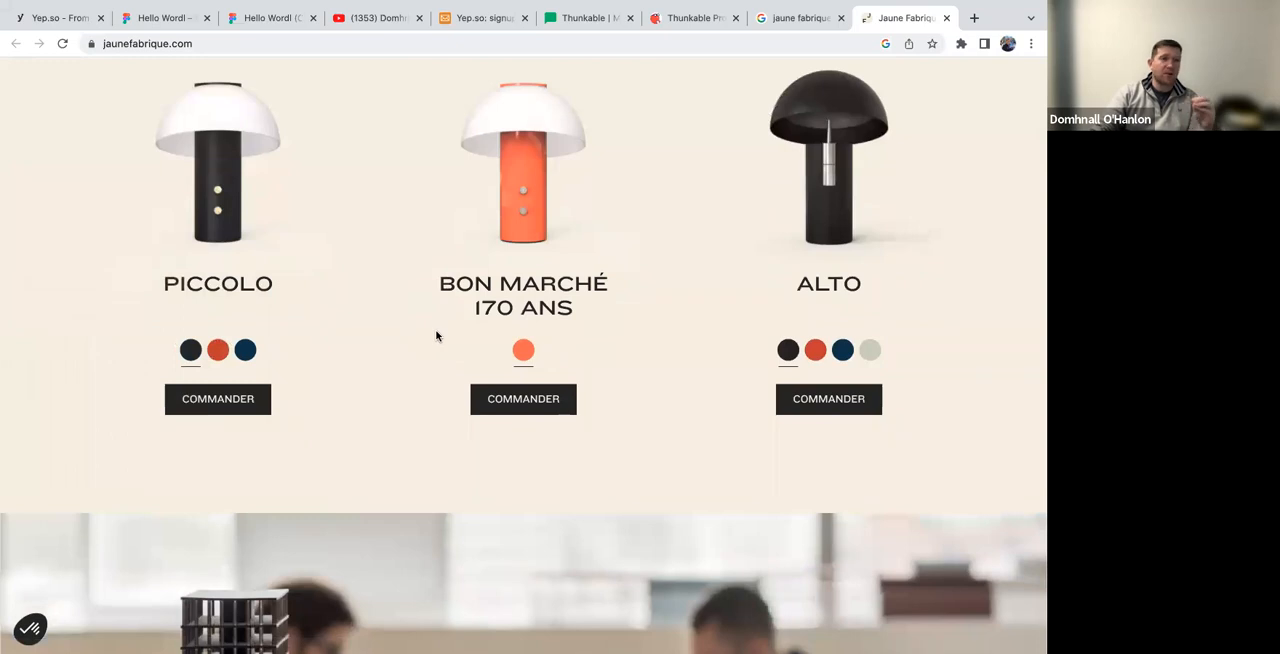
Switch back to the Thunkable project, add a Bluetooth Low Energy component from the advanced features and show its blocks
{"action": "key", "text": "ctrl+Left"}
{"action": "key", "text": "ctrl+Left"}
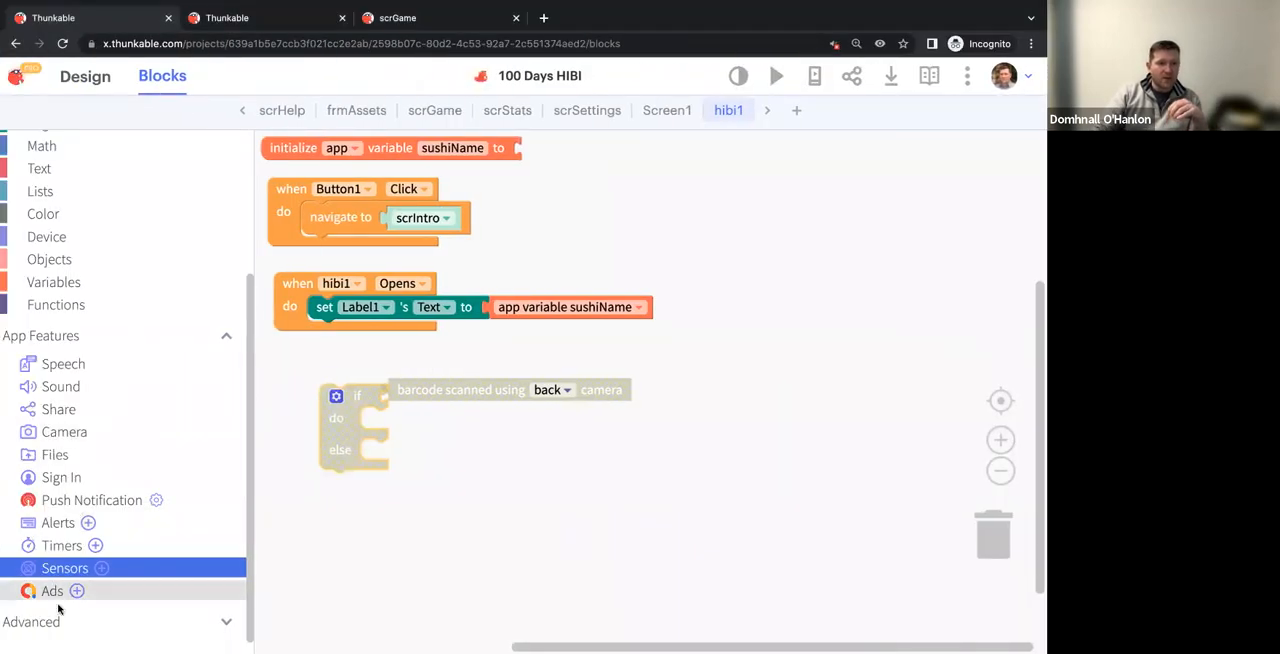
{"action": "left_click", "coordinate": [58, 620]}
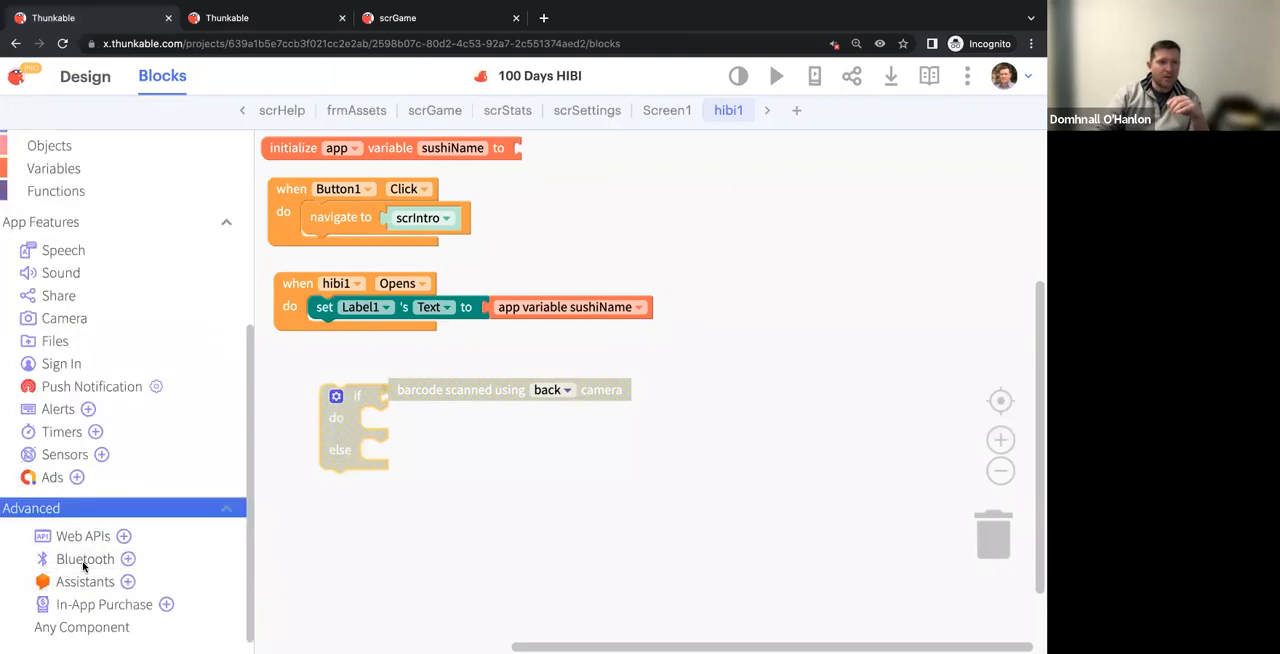
{"action": "left_click", "coordinate": [128, 561]}
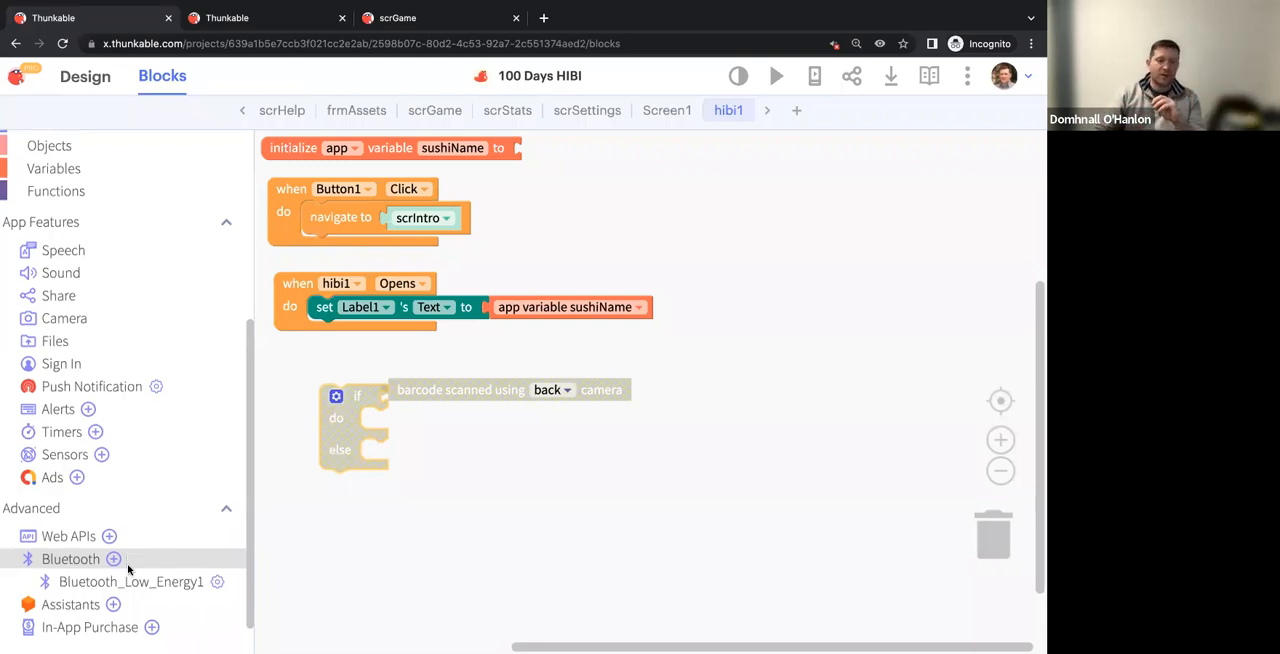
{"action": "left_click", "coordinate": [128, 581]}
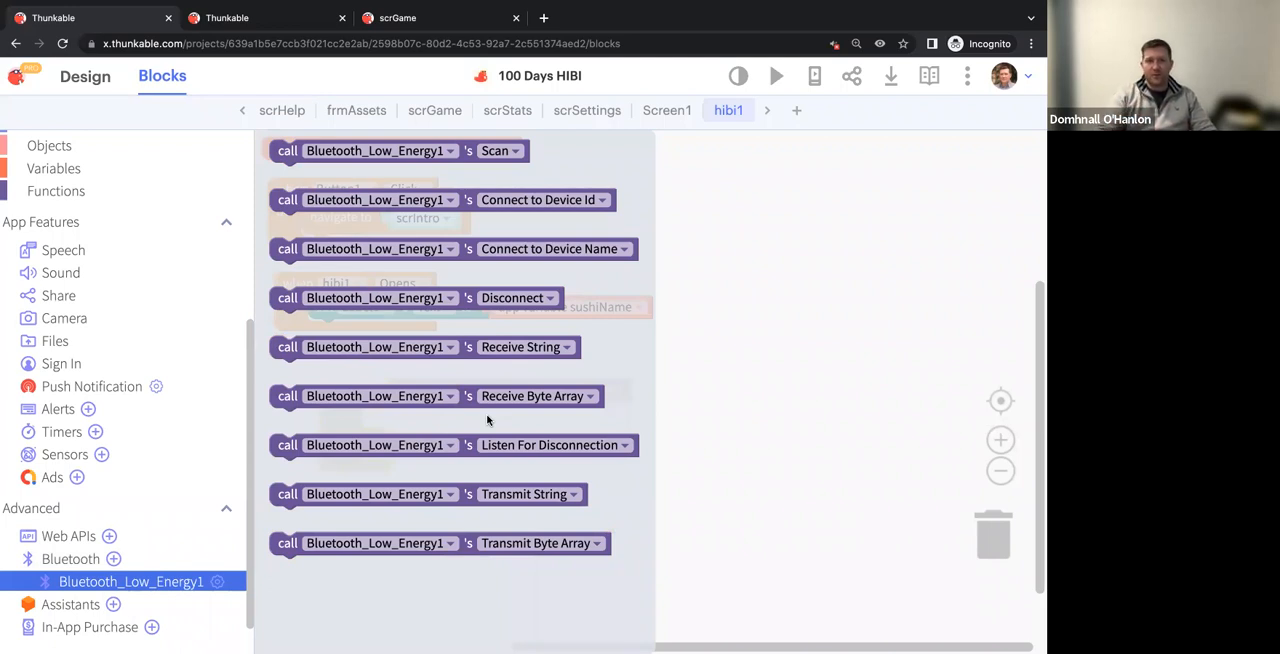
Switch to the Jaune Fabrique site and look through the rest of its home page
{"action": "key", "text": "ctrl+Right"}
{"action": "key", "text": "ctrl+Right"}
{"action": "scroll", "coordinate": [716, 436], "scroll_direction": "down", "scroll_amount": 20}
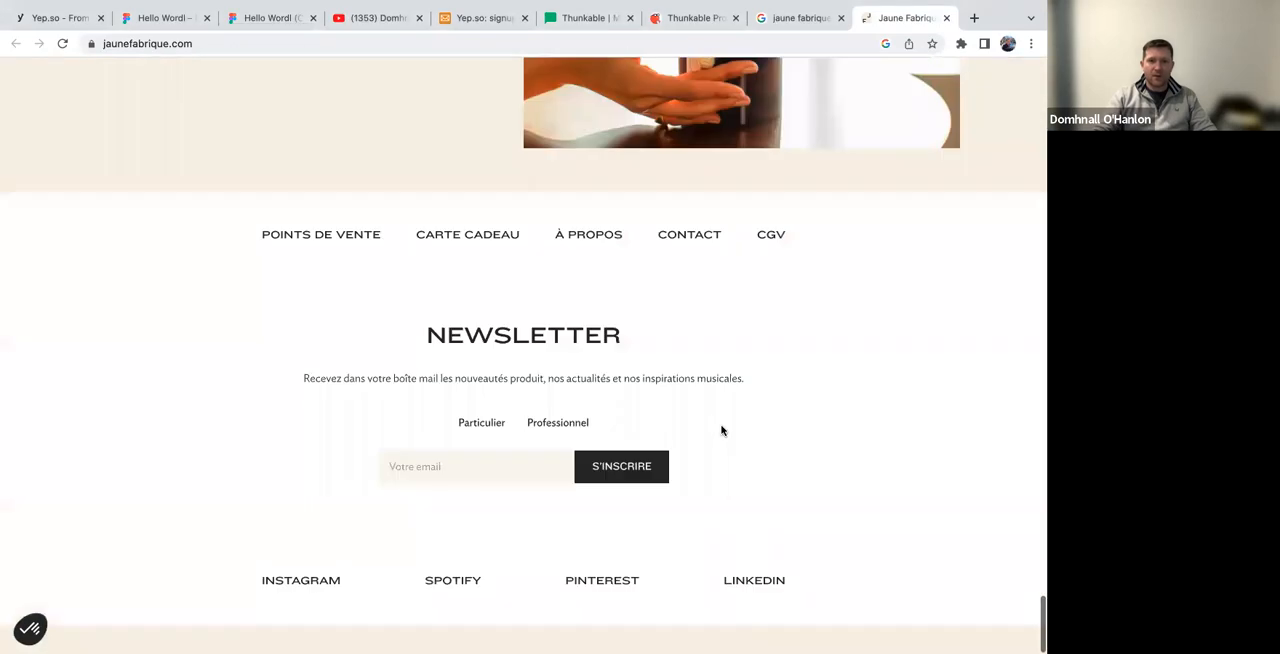
{"action": "scroll", "coordinate": [722, 430], "scroll_direction": "up", "scroll_amount": 8}
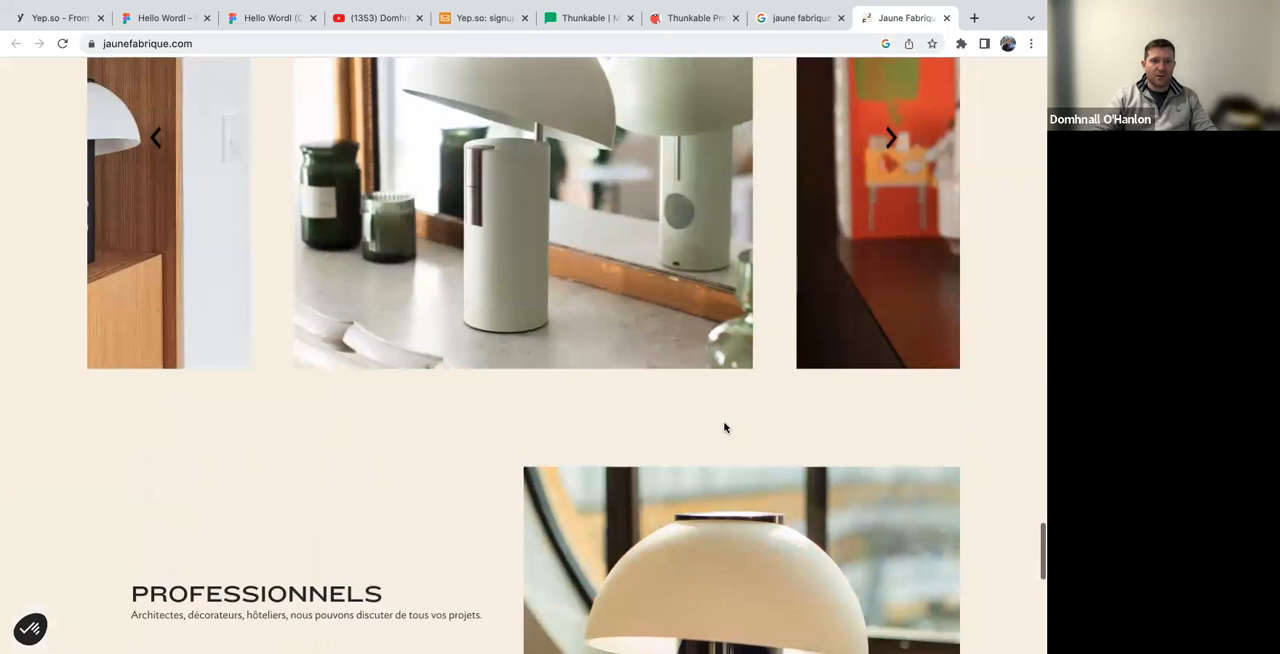
{"action": "scroll", "coordinate": [725, 428], "scroll_direction": "up", "scroll_amount": 10}
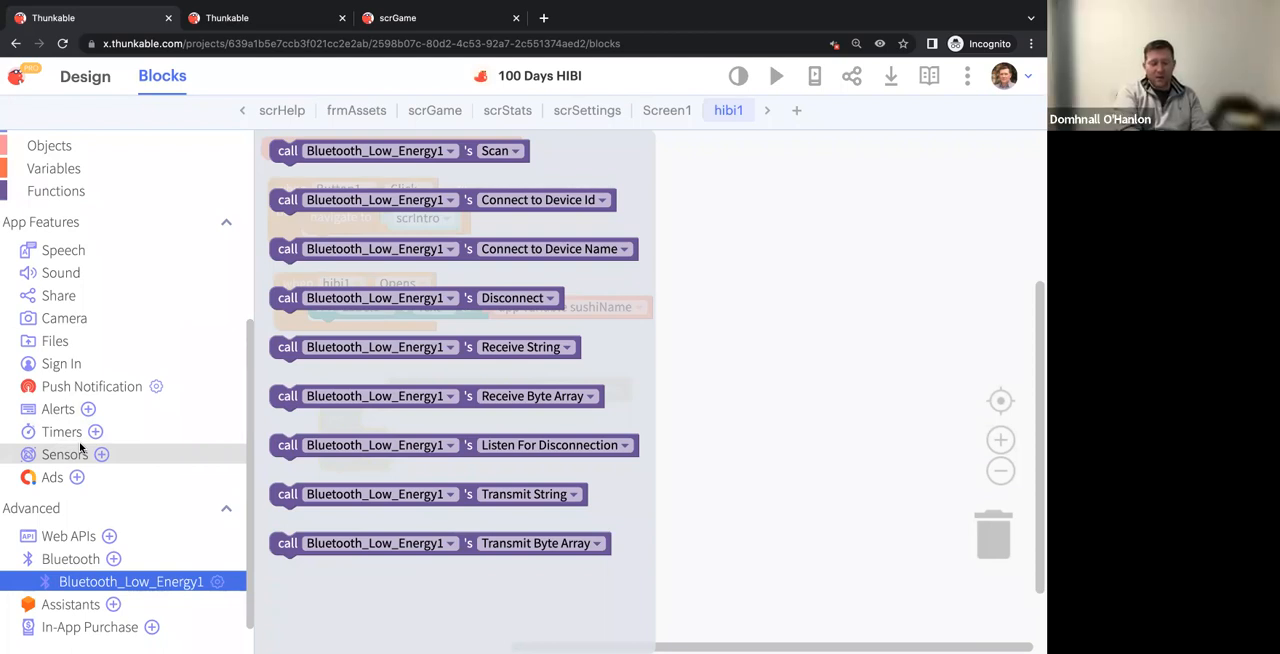
In the Thunkable project's design view, look through the available components and open the Data Viewer List documentation
{"action": "left_click", "coordinate": [94, 76]}
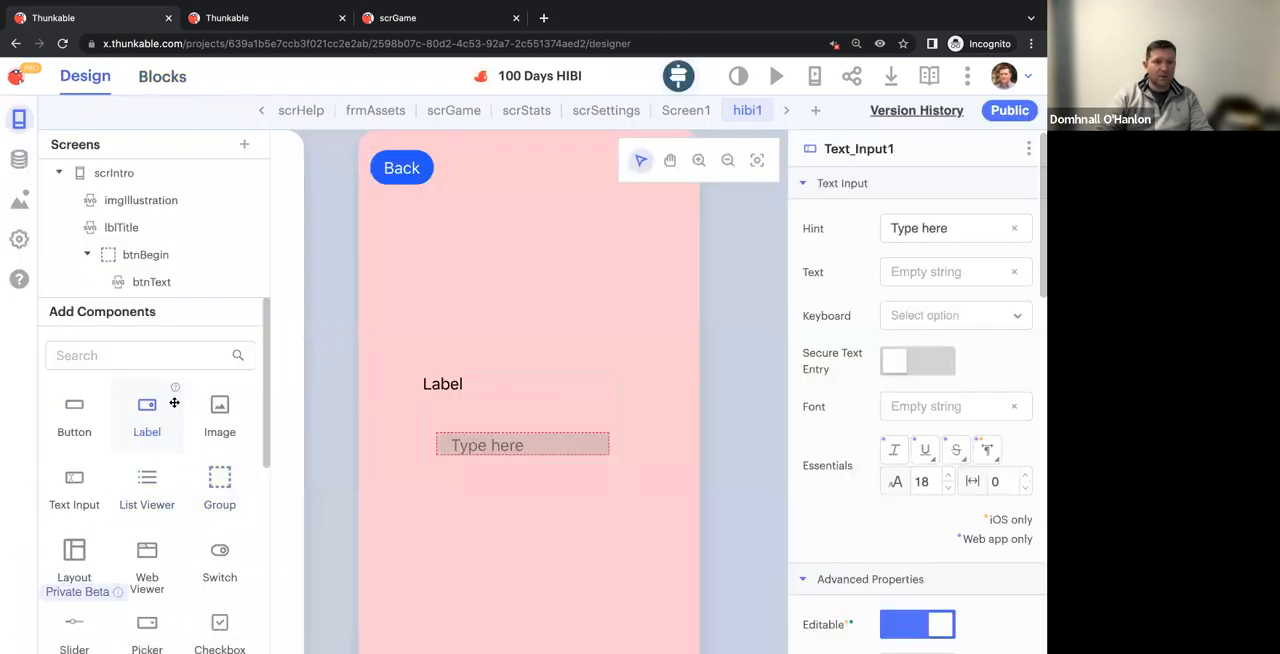
{"action": "scroll", "coordinate": [160, 549], "scroll_direction": "down", "scroll_amount": 5}
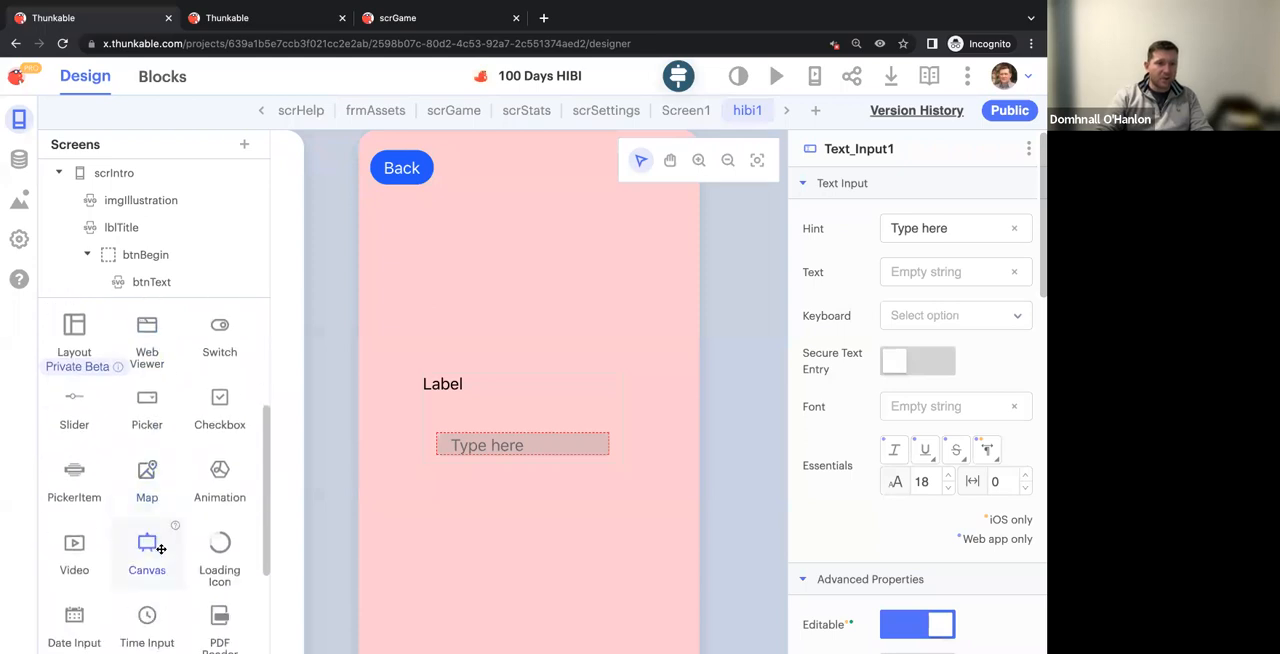
{"action": "mouse_move", "coordinate": [102, 509]}
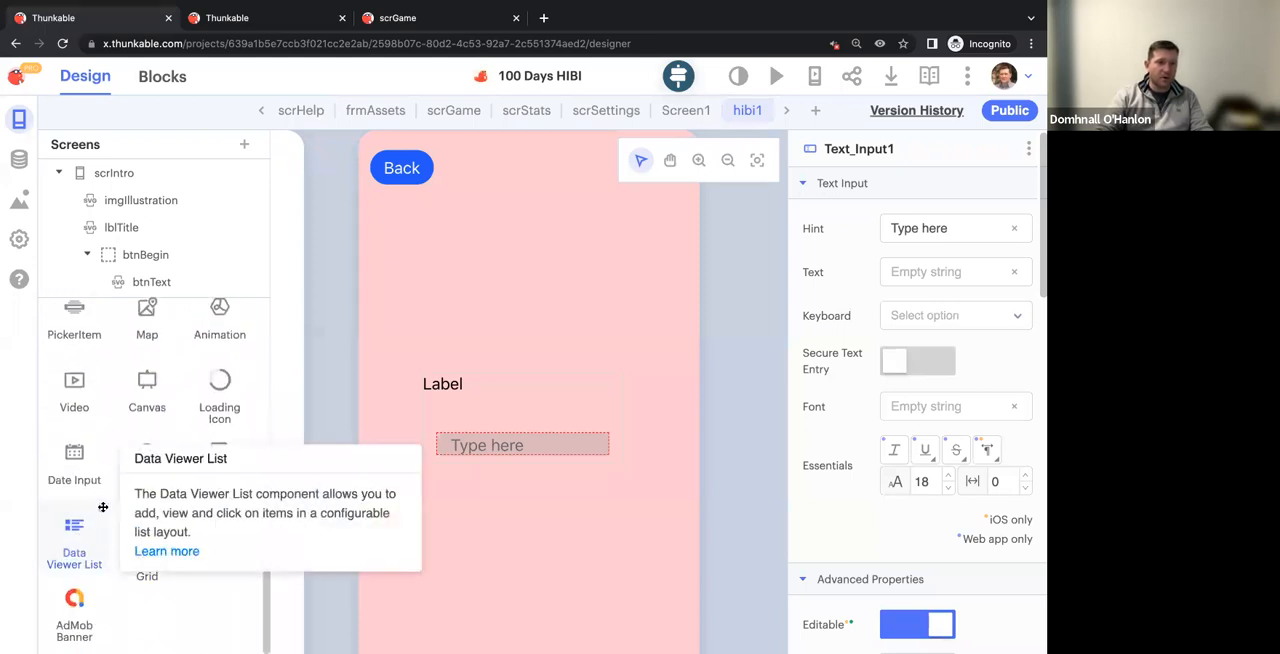
{"action": "left_click", "coordinate": [150, 551]}
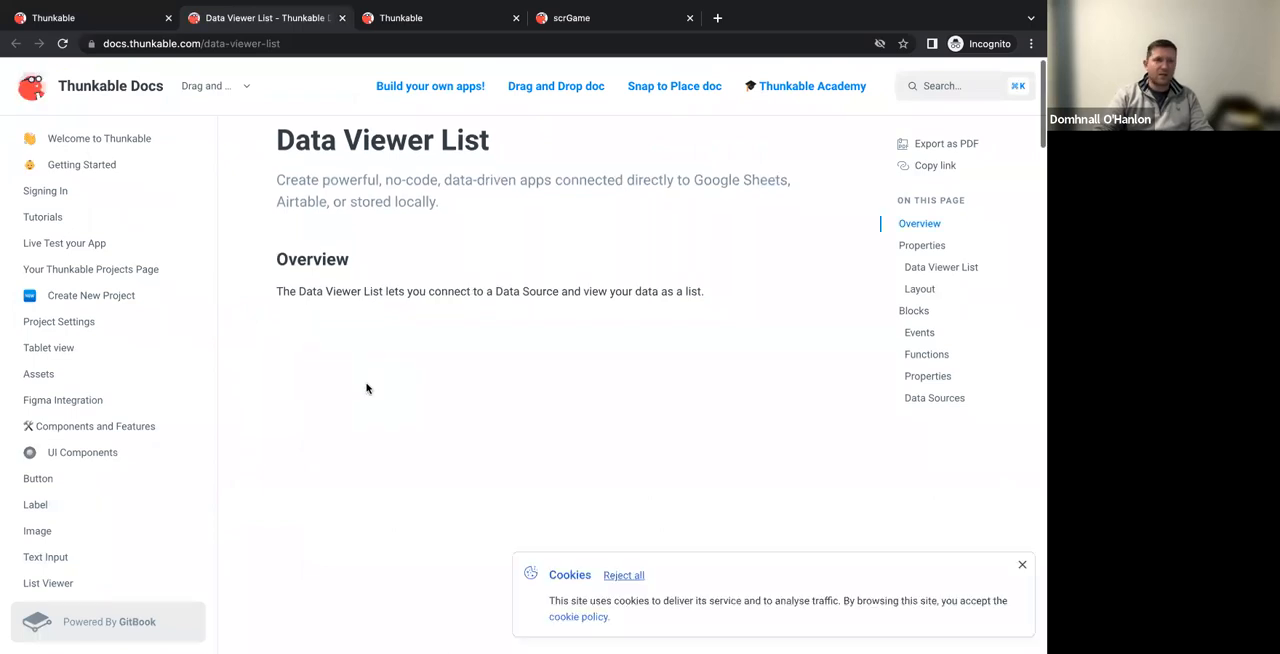
Skim the Data Viewer List documentation, dismiss its cookie notice and return to the hibi1 design
{"action": "scroll", "coordinate": [390, 273], "scroll_direction": "down", "scroll_amount": 3}
{"action": "scroll", "coordinate": [388, 271], "scroll_direction": "down", "scroll_amount": 10}
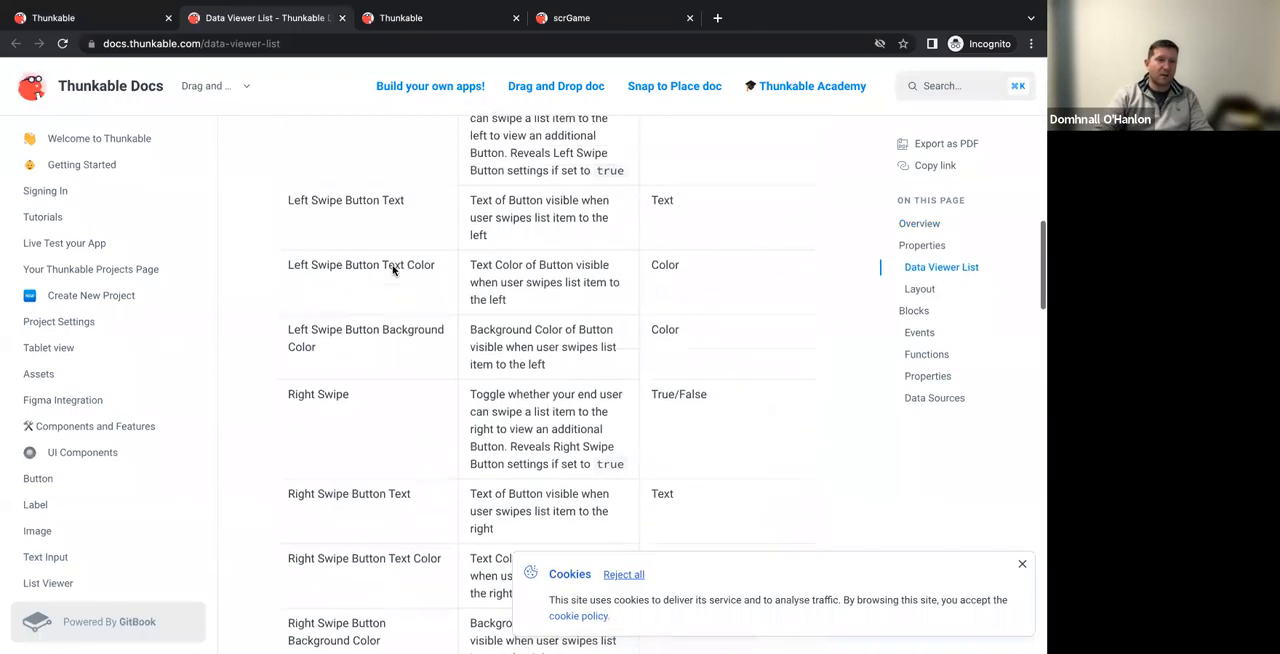
{"action": "scroll", "coordinate": [394, 265], "scroll_direction": "up", "scroll_amount": 15}
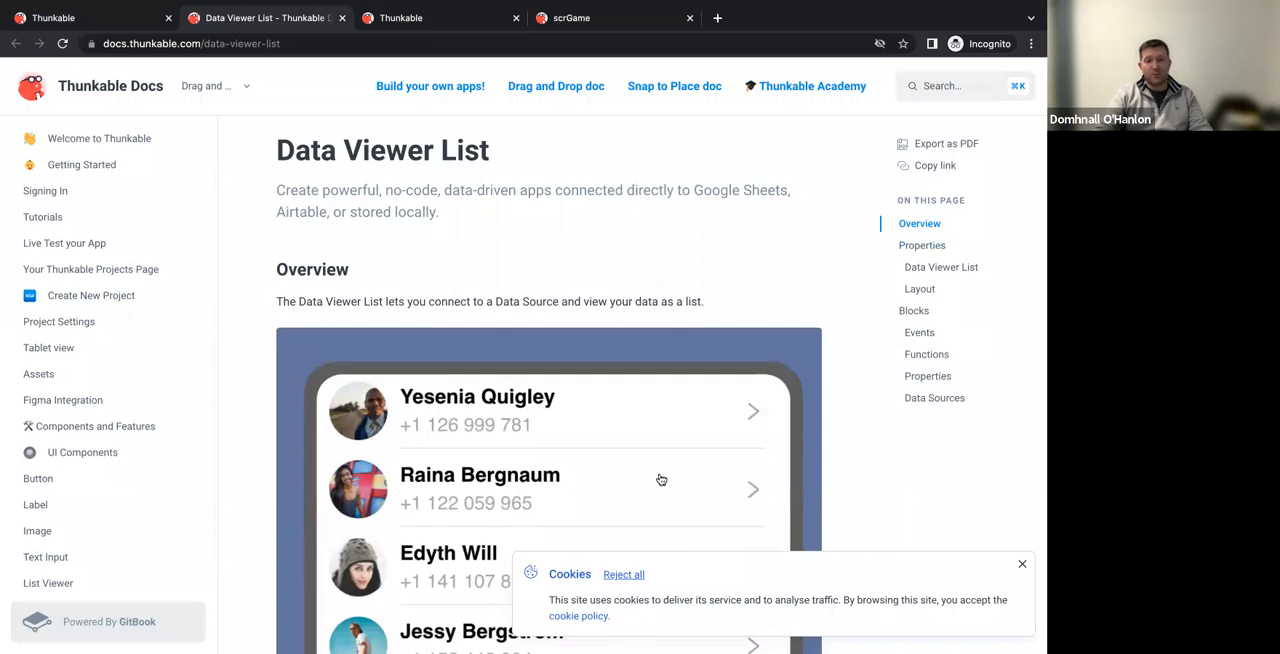
{"action": "left_click", "coordinate": [1022, 567]}
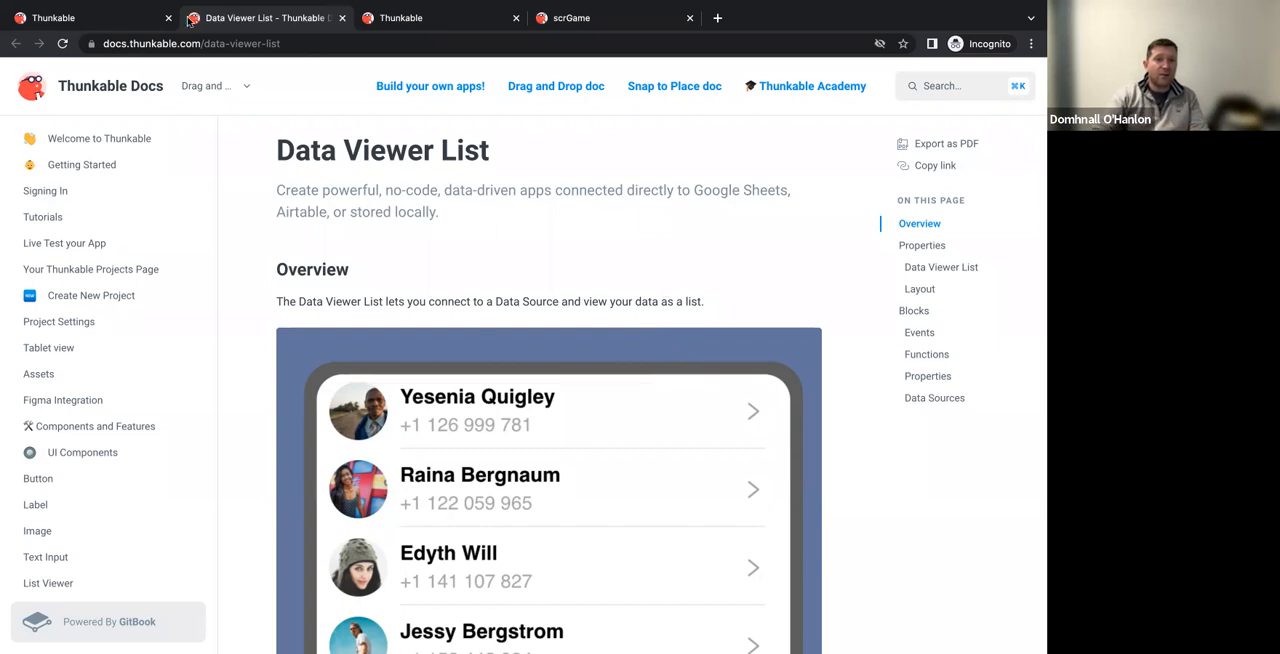
{"action": "left_click", "coordinate": [110, 17]}
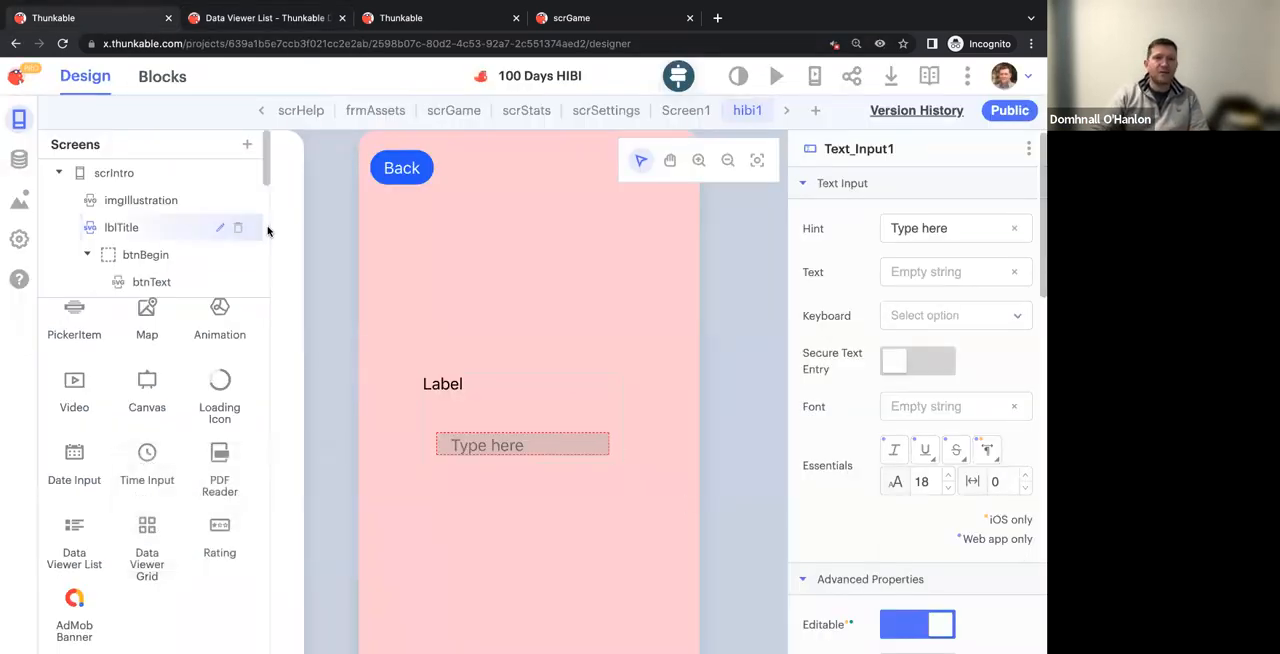
Switch to the presentation's "How I Built It" title slide
{"action": "key", "text": "ctrl+Left"}
{"action": "key", "text": "ctrl+Right"}
{"action": "key", "text": "ctrl+Right"}
{"action": "key", "text": "ctrl+Right"}
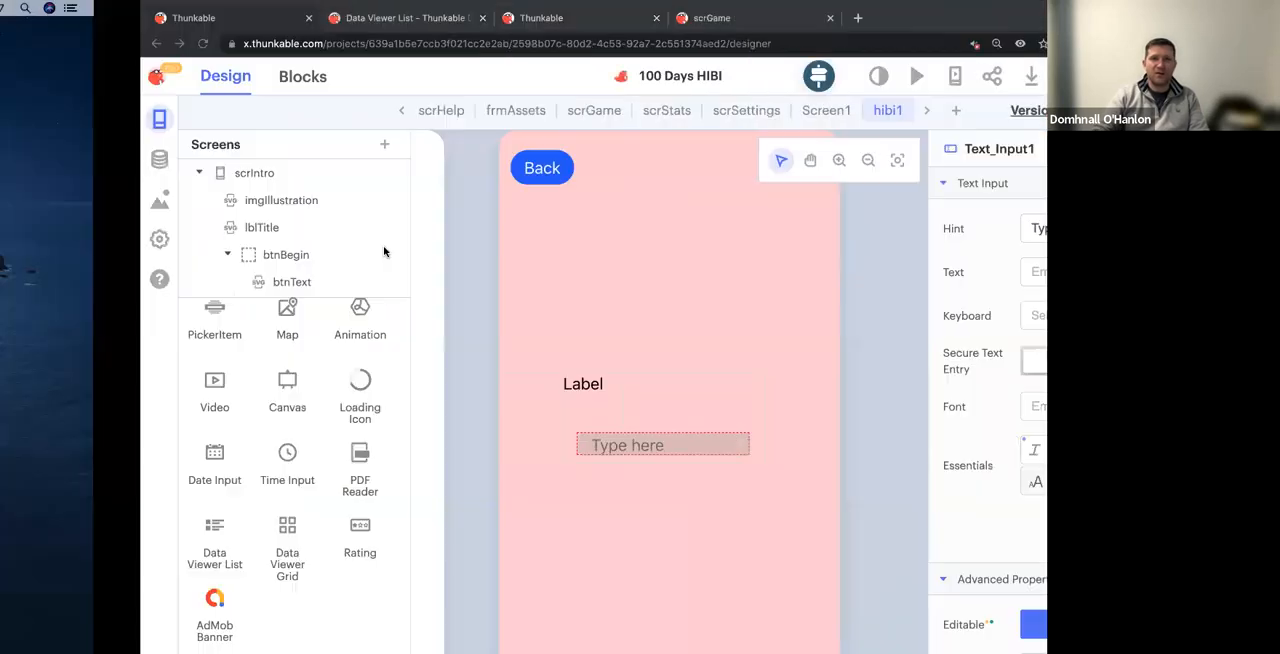
{"action": "key", "text": "ctrl+Left"}
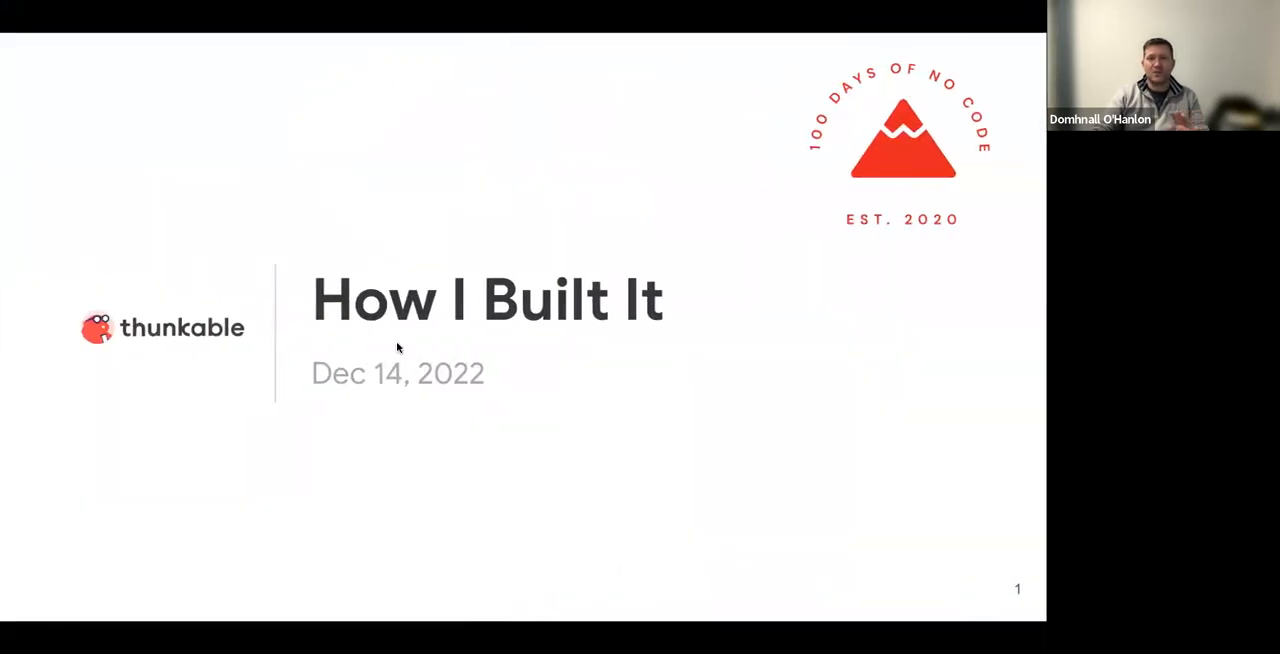